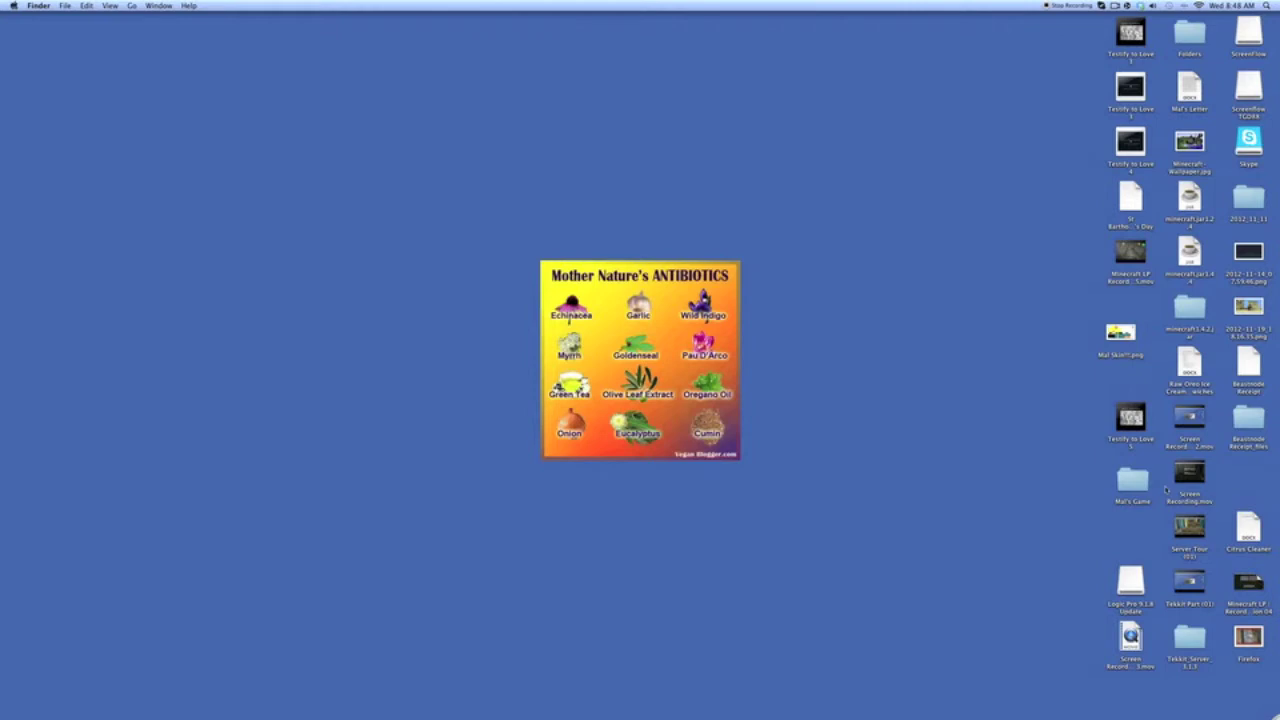
- Make a new folder on the desktop from its context menu and name it 'BukkitServer'
{"action": "right_click", "coordinate": [1242, 481]}
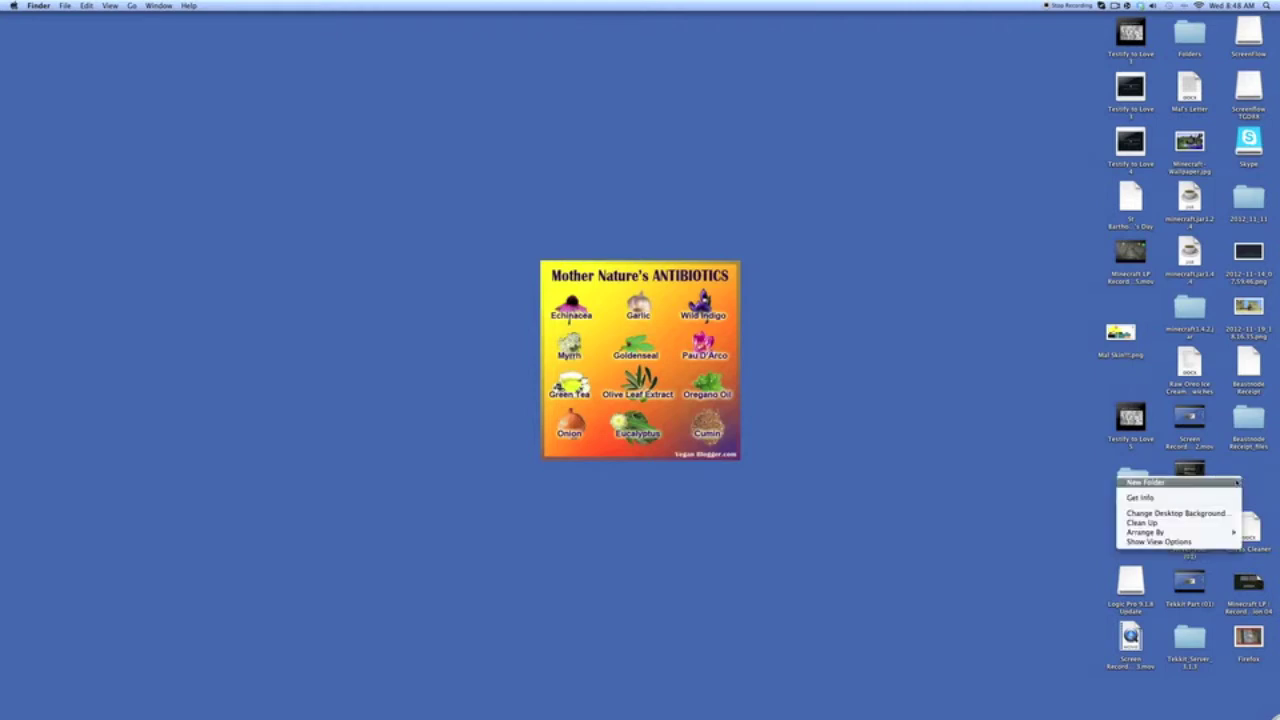
{"action": "left_click", "coordinate": [1237, 482]}
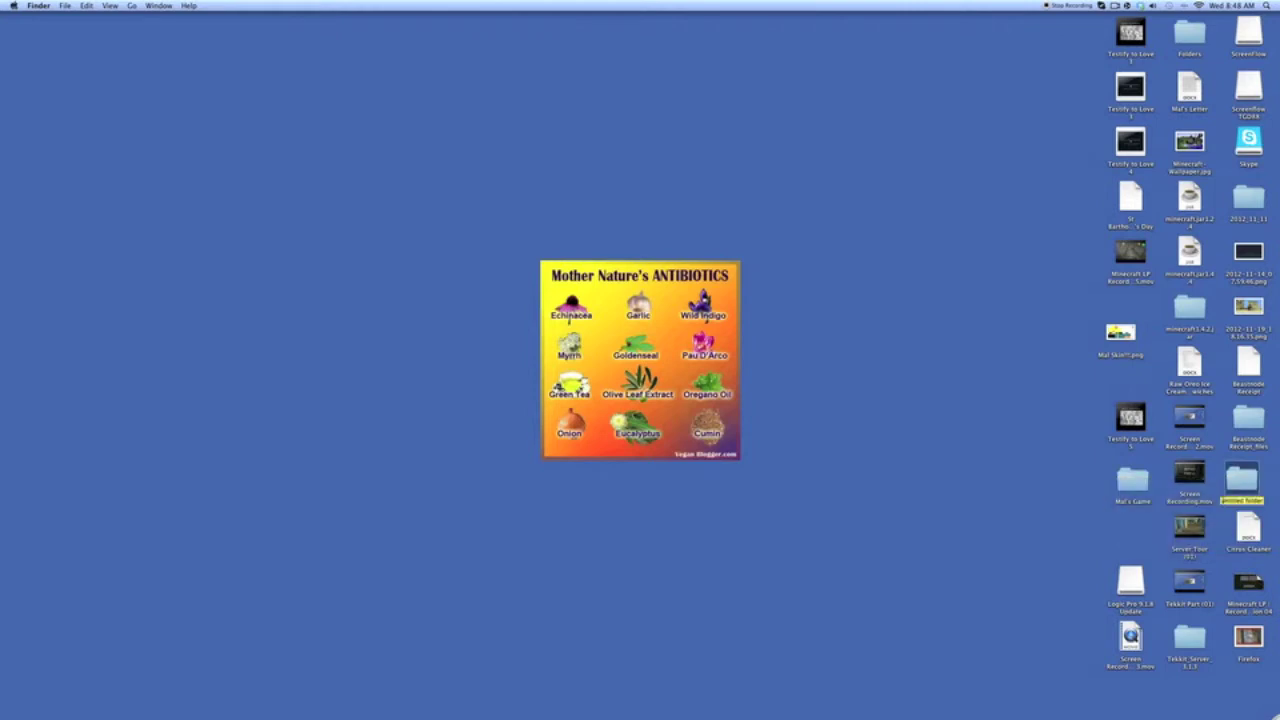
{"action": "type", "text": "BukkitServer"}
{"action": "key", "text": "Return"}
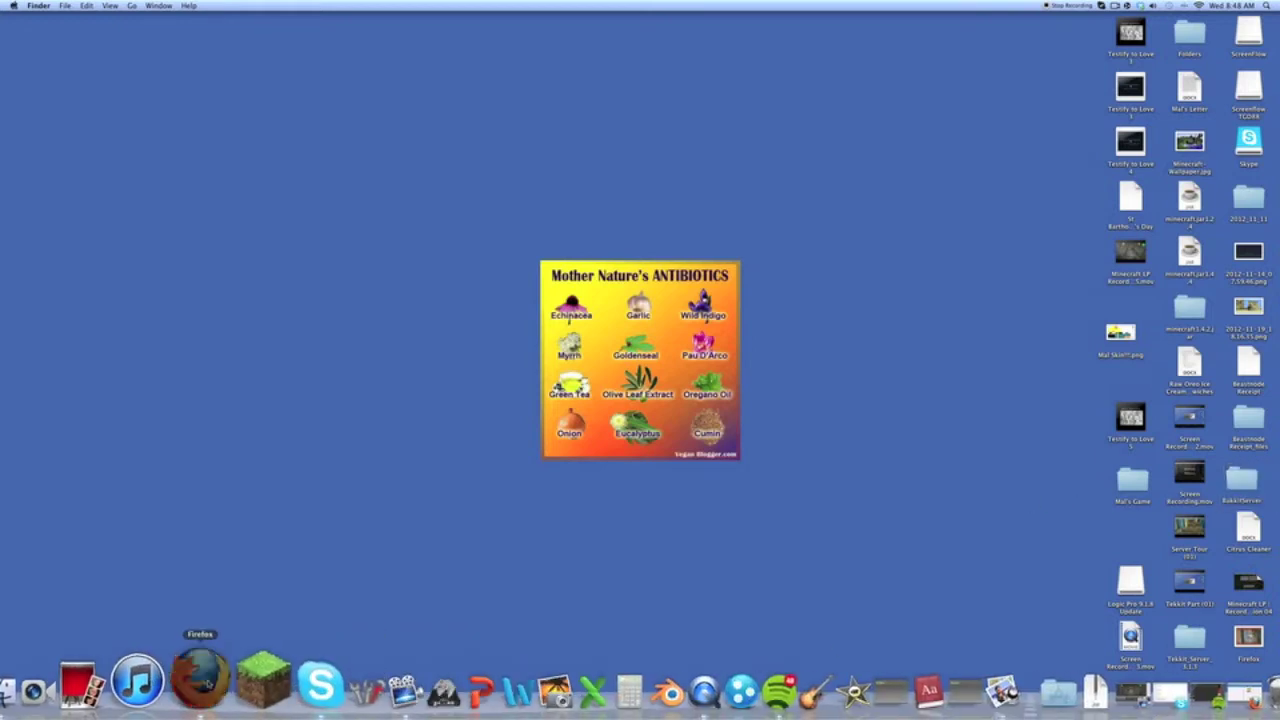
- Download CraftBukkit development build 1.4.5-R0.3 from Firefox, then tuck the downloads away and show the desktop
{"action": "left_click", "coordinate": [200, 683]}
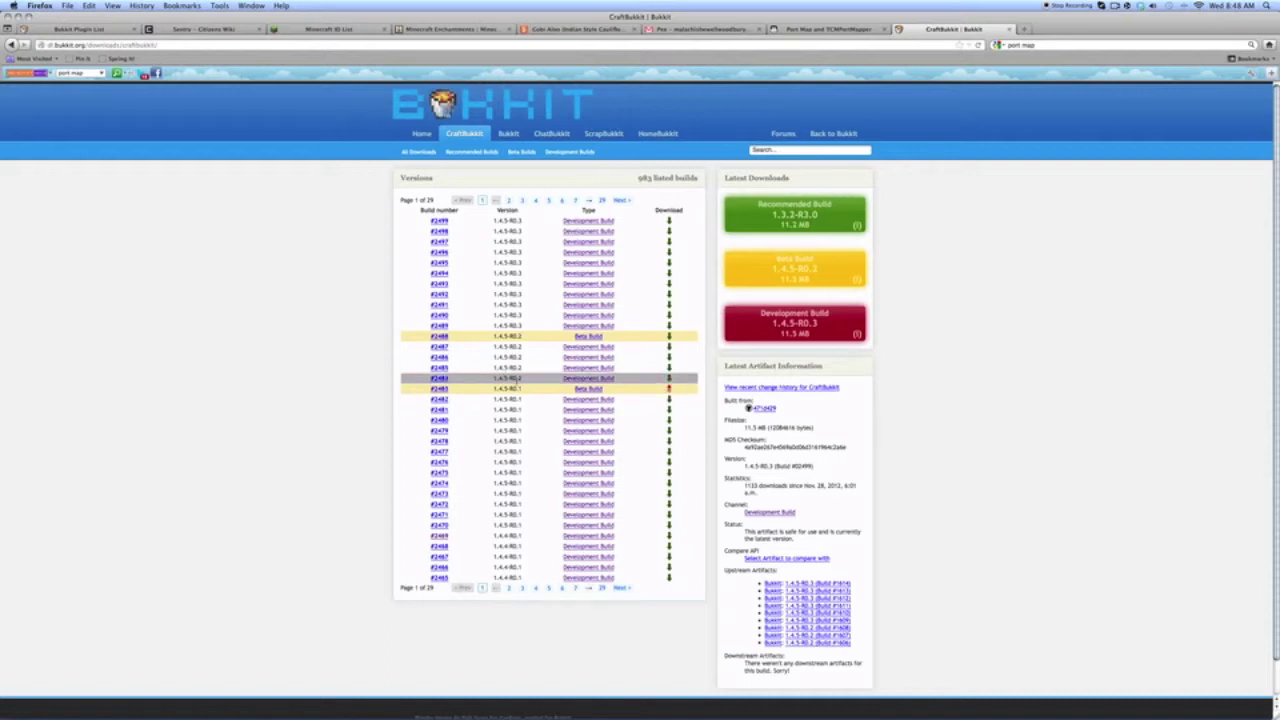
{"action": "left_click", "coordinate": [604, 578]}
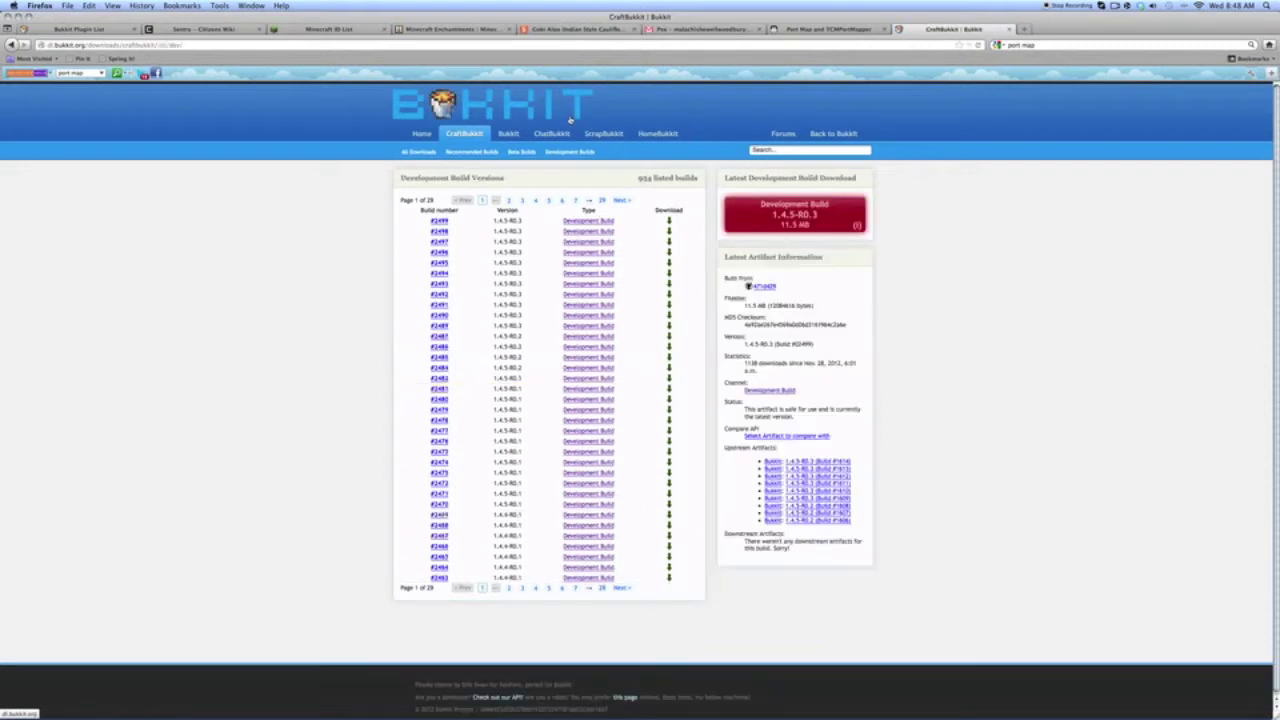
{"action": "left_click", "coordinate": [768, 224]}
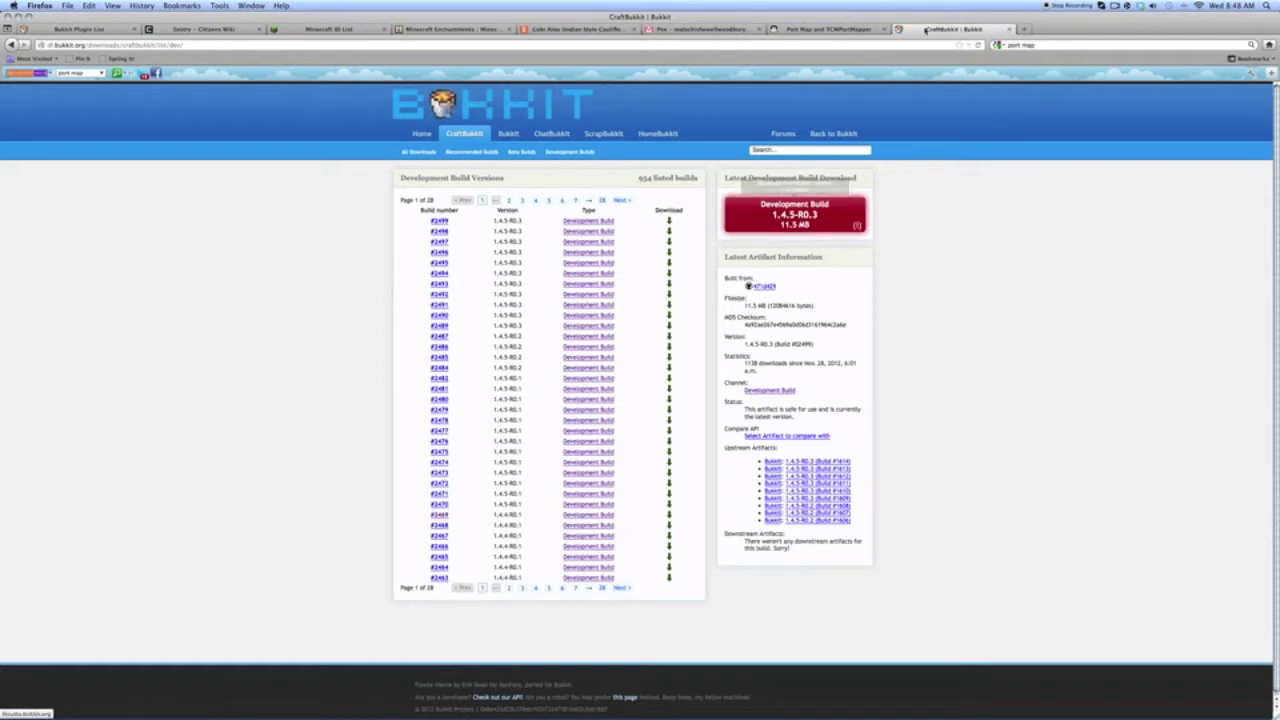
{"action": "left_click", "coordinate": [843, 65]}
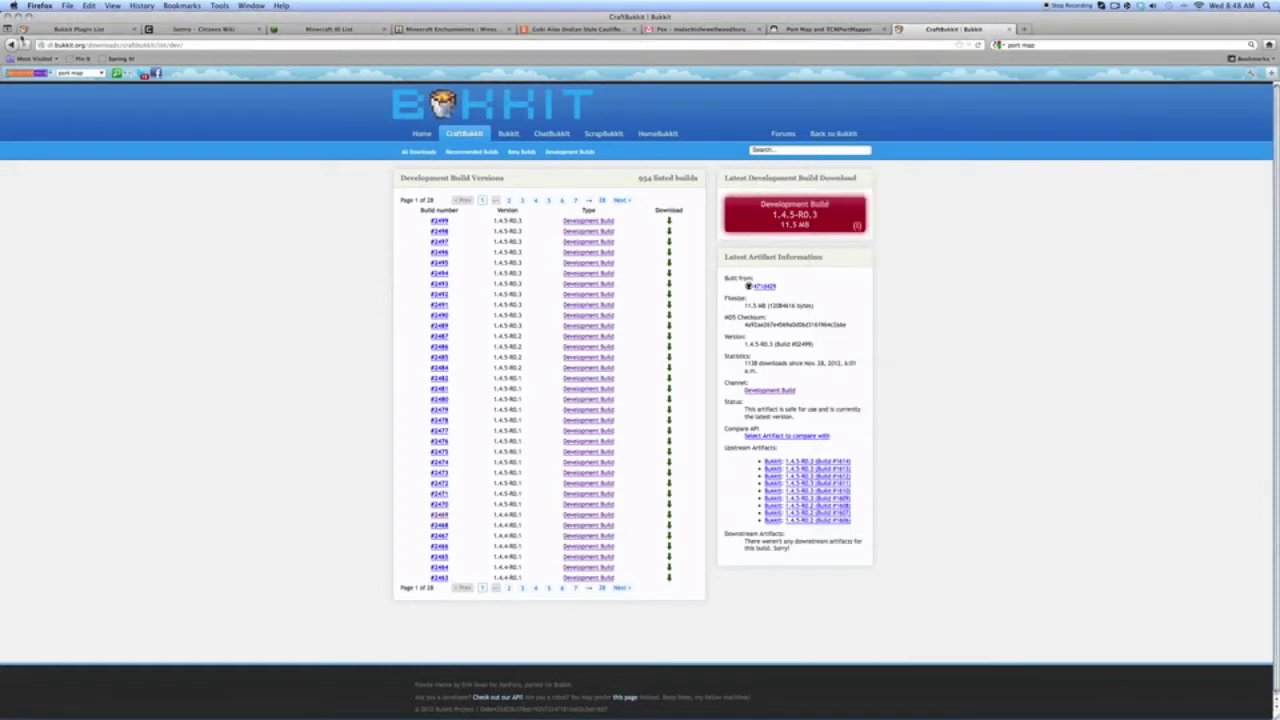
{"action": "mouse_move", "coordinate": [1278, 2]}
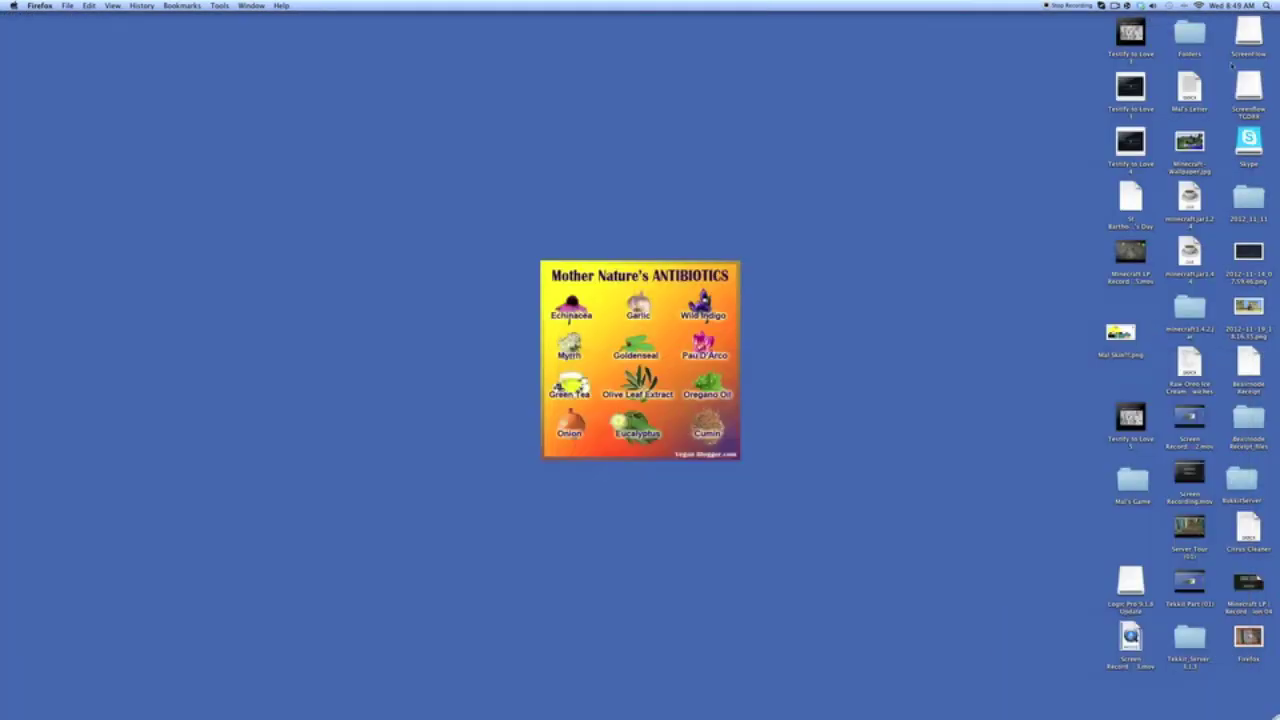
- Open Terminal through Spotlight and run the pasted commands that build start.command and open it in TextEdit
{"action": "key", "text": "super+space"}
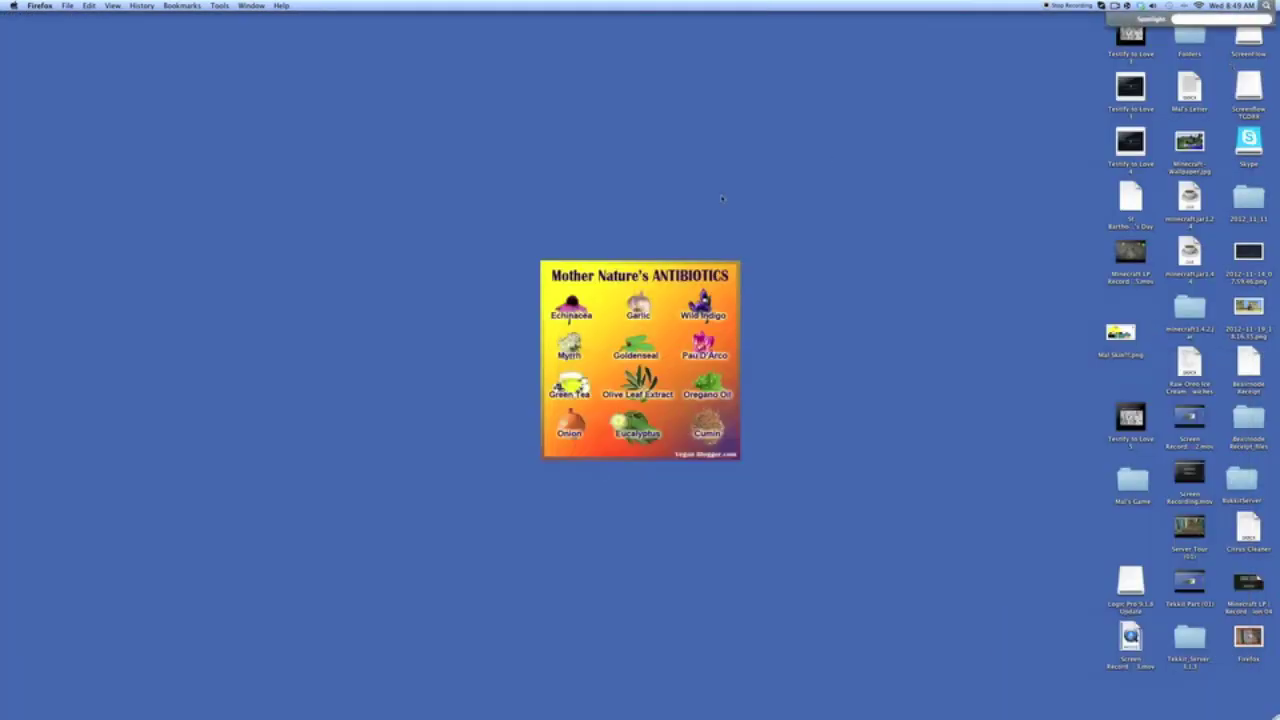
{"action": "type", "text": "ter"}
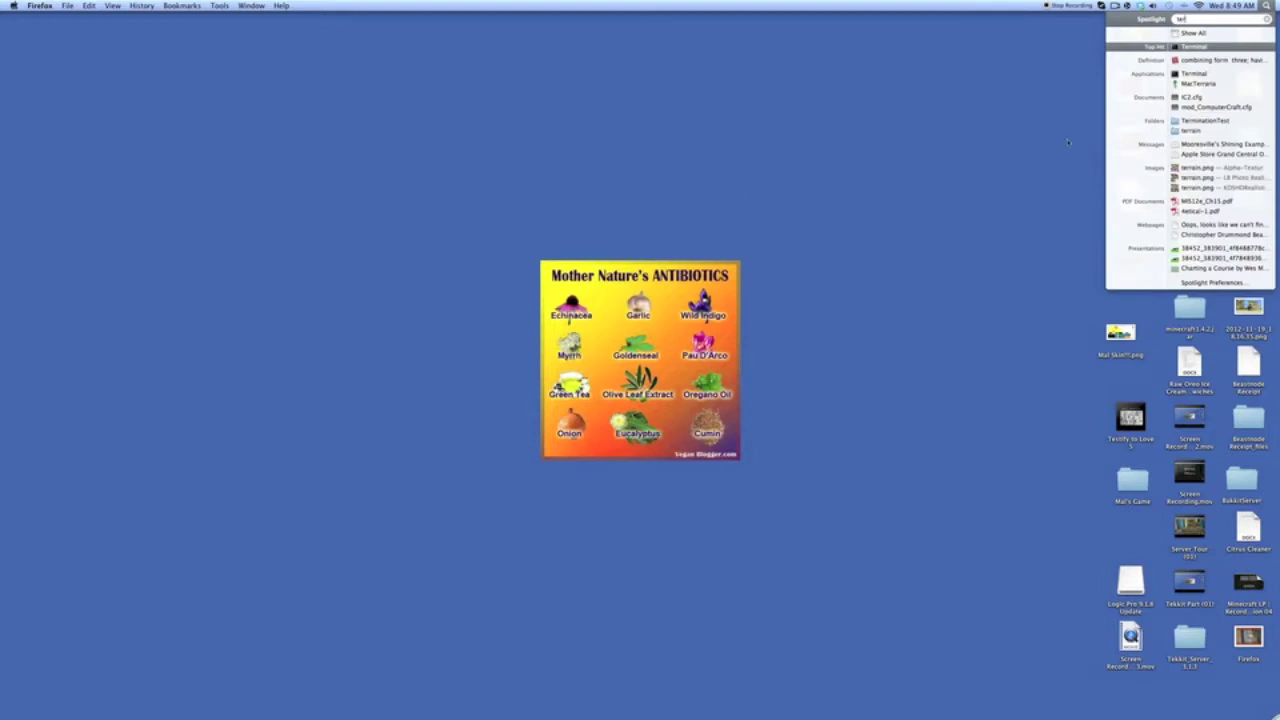
{"action": "left_click", "coordinate": [1219, 48]}
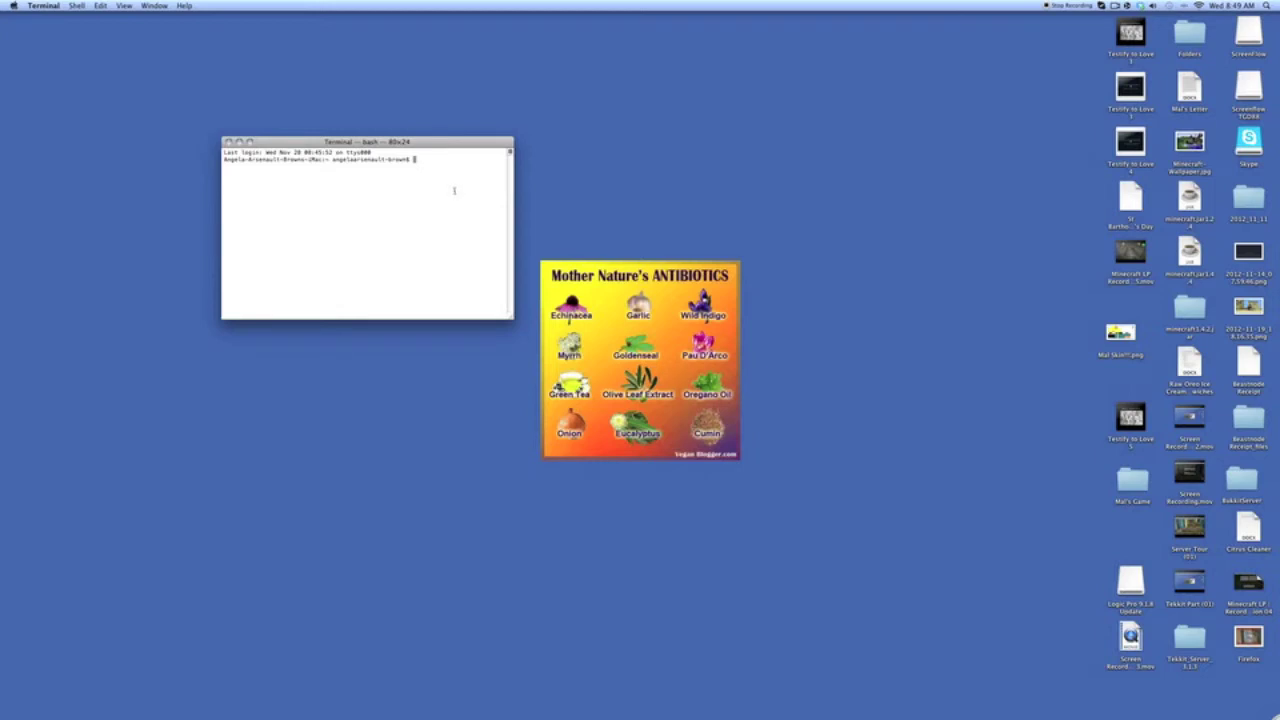
{"action": "type", "text": "cd ~/Desktop/ mkdir BukkitServer cd BukkitServer/ echo \"cd ~/Desktop/BukkitServer/\" >> start.command echo \"java -Xms1024M -Xmx1024M -jar CraftBukkit.jar\" >> start.command chmod +x start.command open -a TextEdit start.command"}
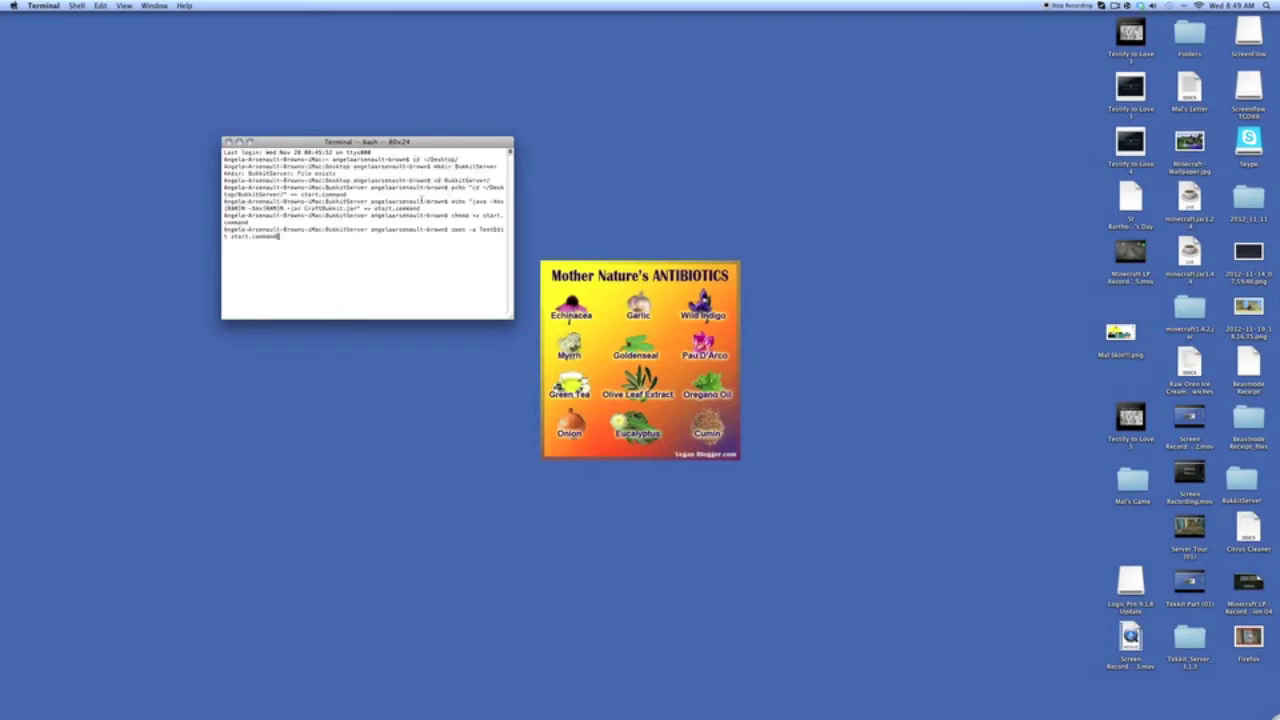
{"action": "type", "text": "\\"}
{"action": "key", "text": "Return"}
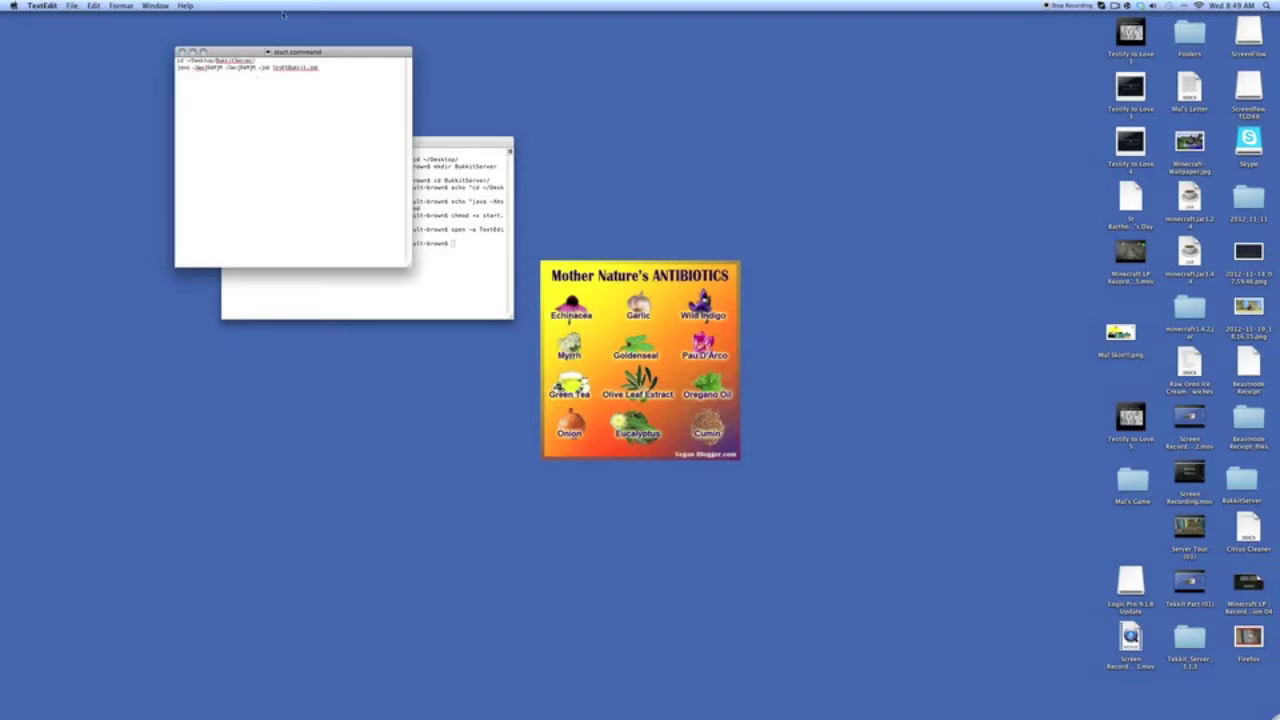
- Replace both RAM placeholders (-Xmx and -Xms) in the java line with 1024, then quit TextEdit
{"action": "left_click_drag", "start_coordinate": [265, 51], "coordinate": [427, 136]}
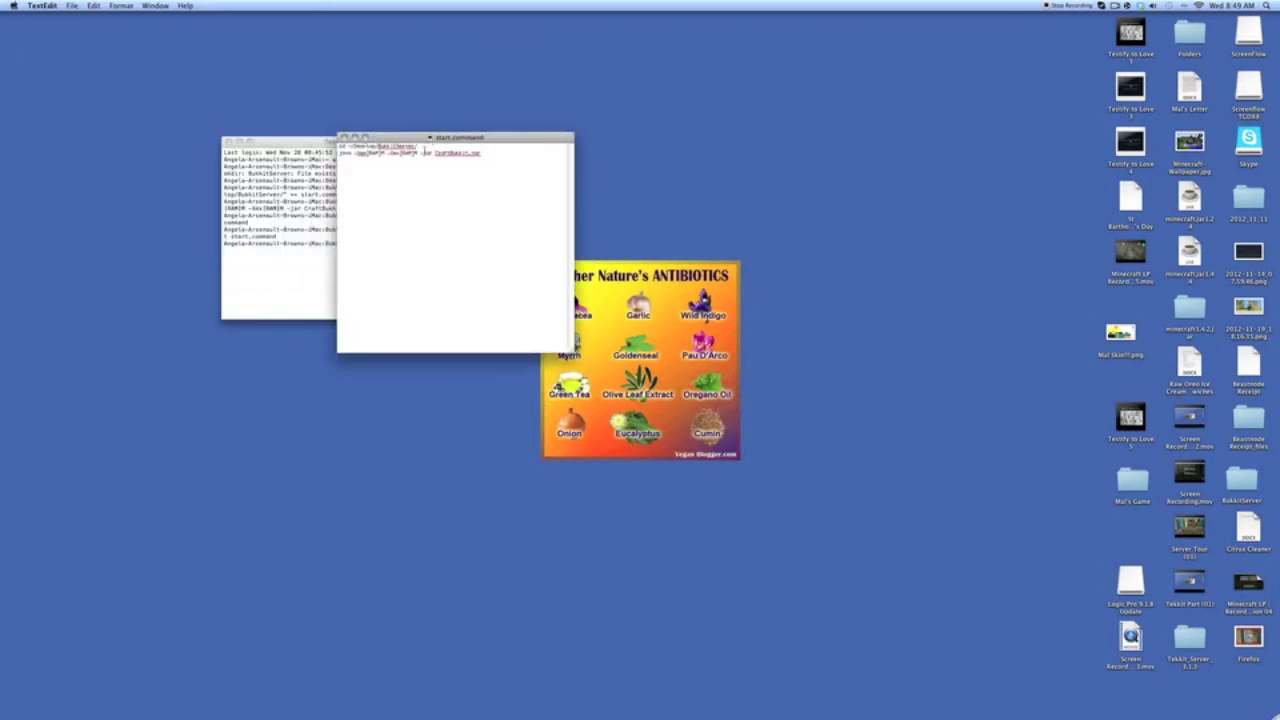
{"action": "double_click", "coordinate": [409, 153]}
{"action": "type", "text": "1024"}
{"action": "double_click", "coordinate": [370, 153]}
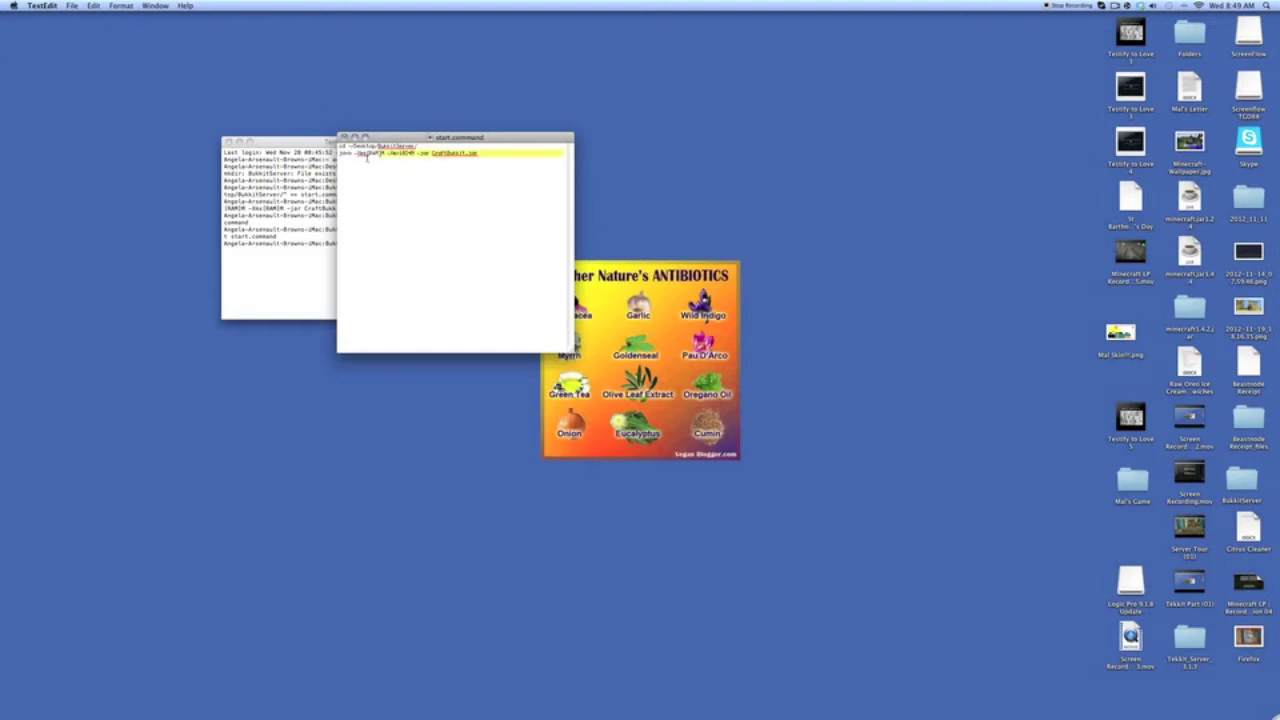
{"action": "type", "text": "1024"}
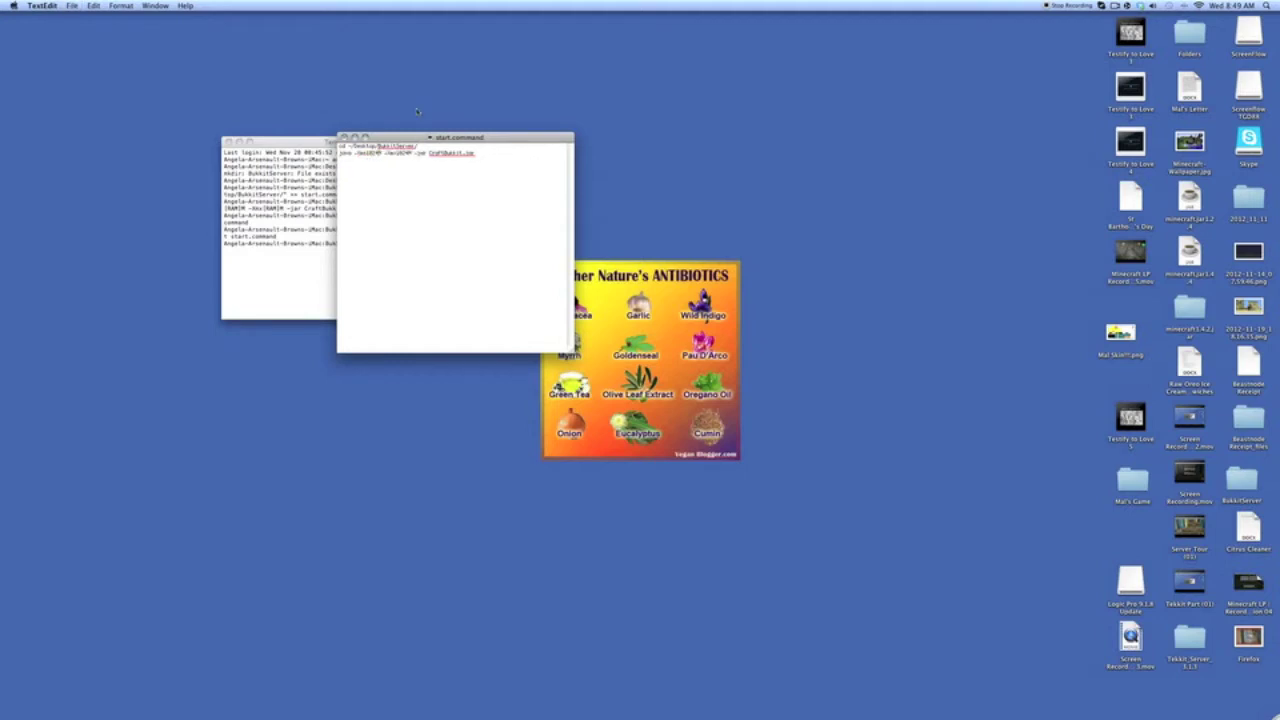
{"action": "key", "text": "super+q"}
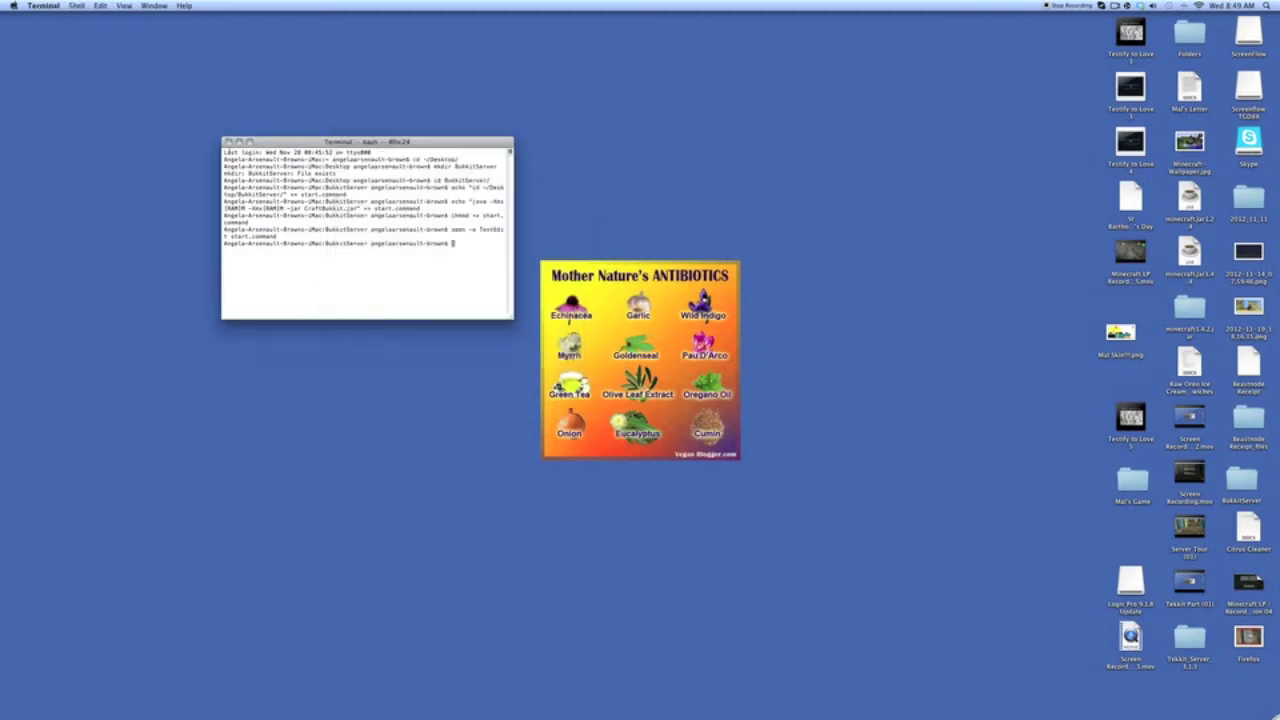
- Close Terminal, then open the BukkitServer folder and minimize its window
{"action": "left_click", "coordinate": [228, 142]}
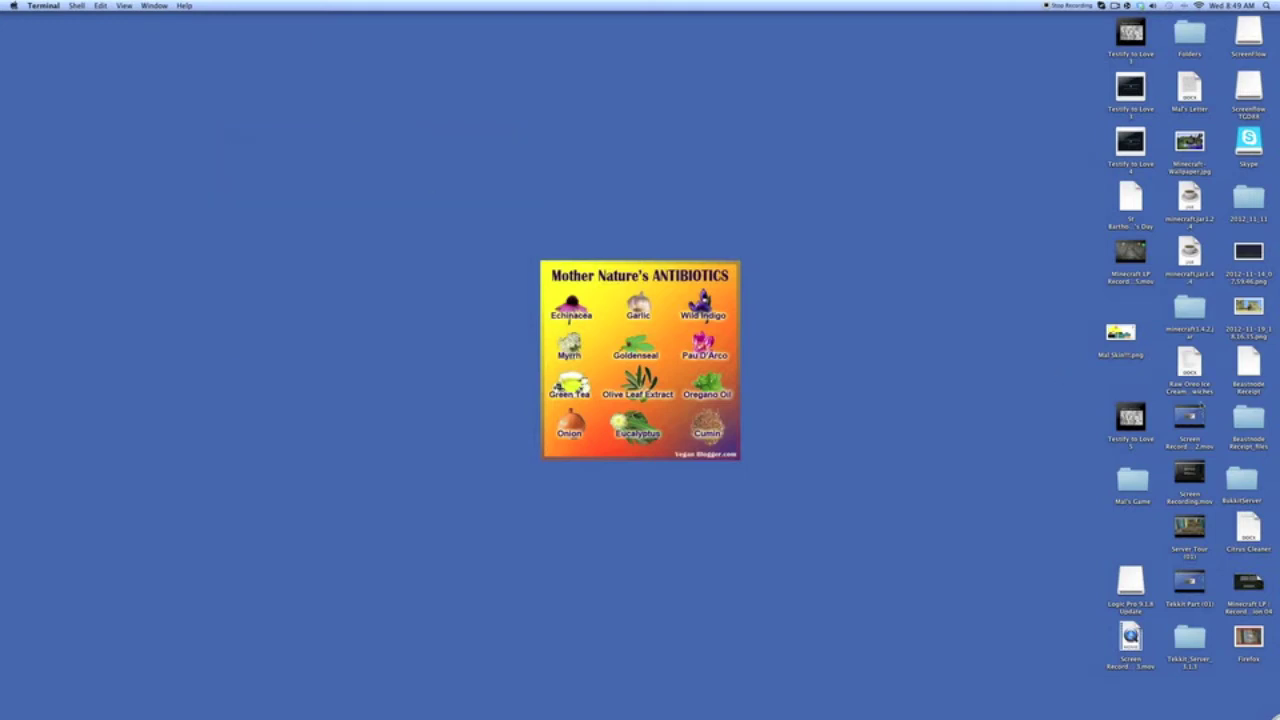
{"action": "double_click", "coordinate": [1247, 481]}
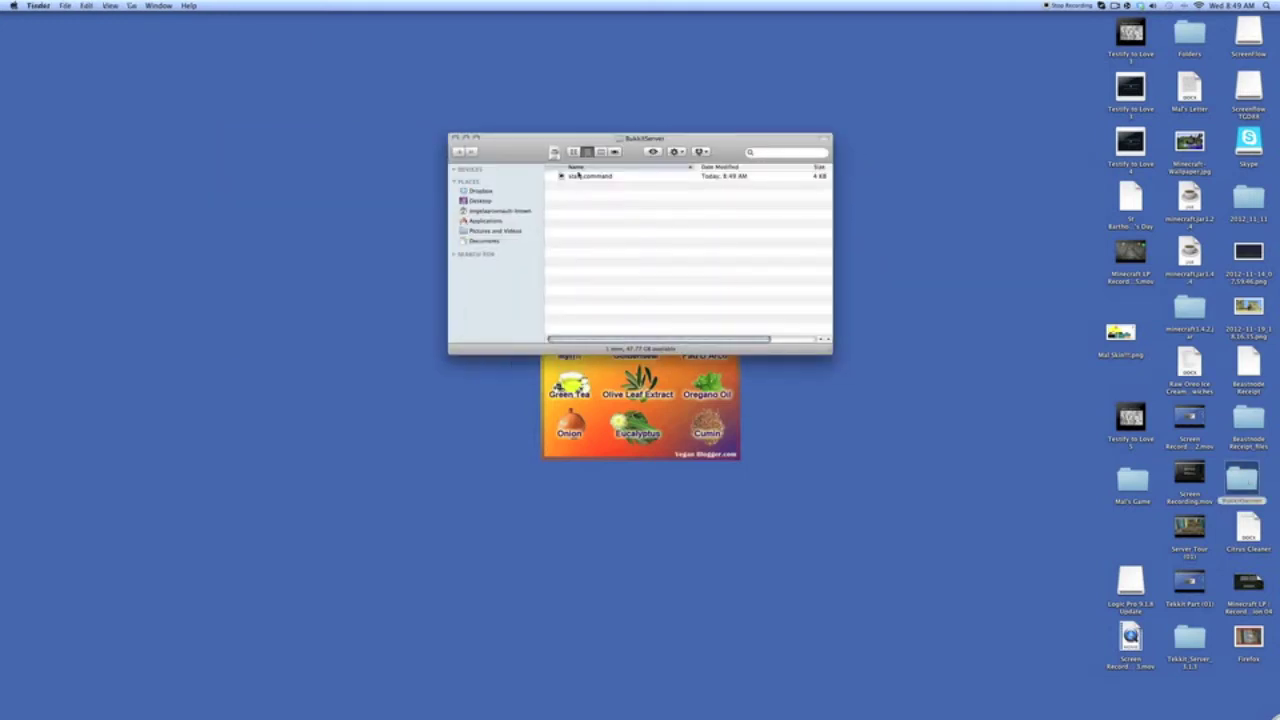
{"action": "left_click", "coordinate": [466, 138]}
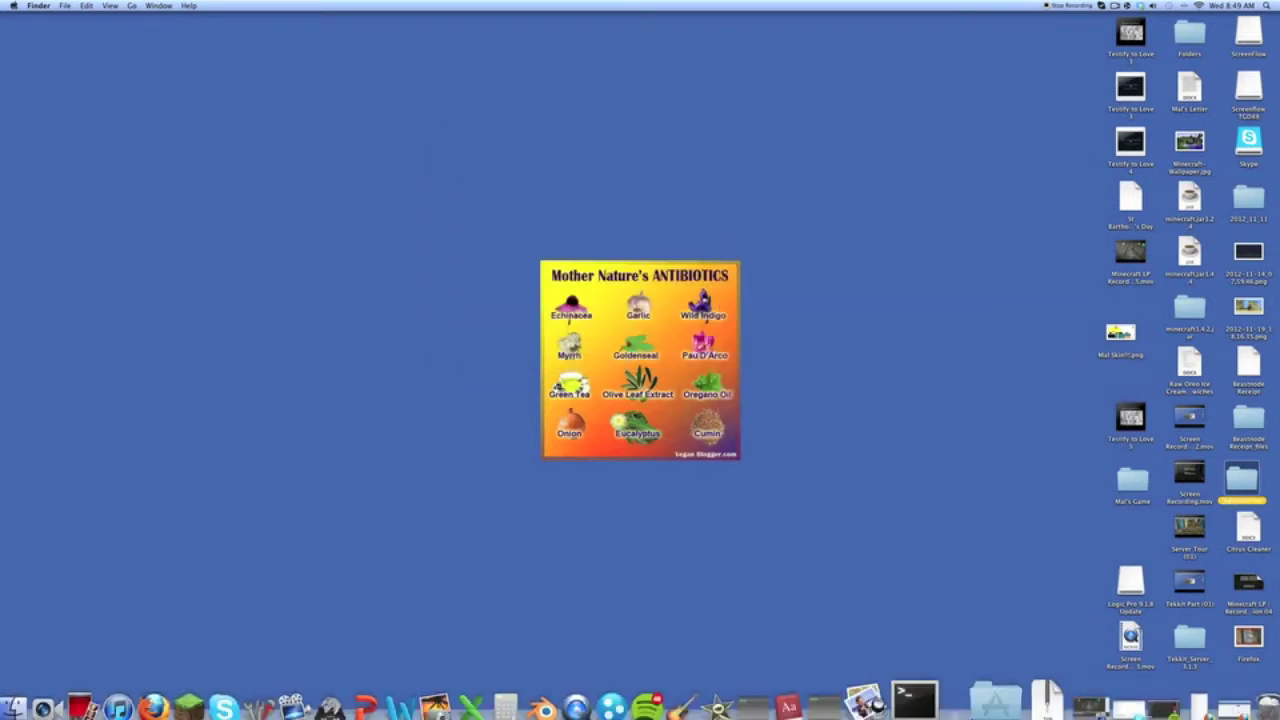
- Check the CraftBukkit download progress and switch Firefox to the Port Map and TCMPortMapper page
{"action": "left_click", "coordinate": [1150, 688]}
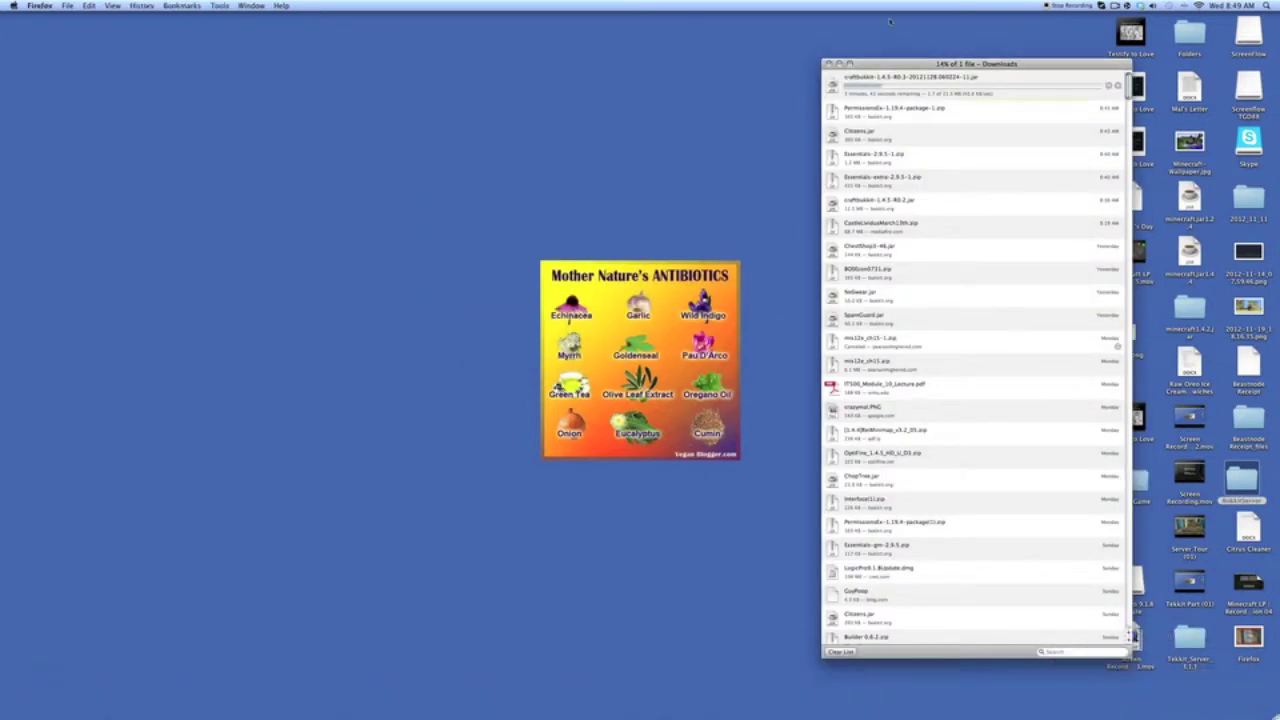
{"action": "left_click", "coordinate": [829, 63]}
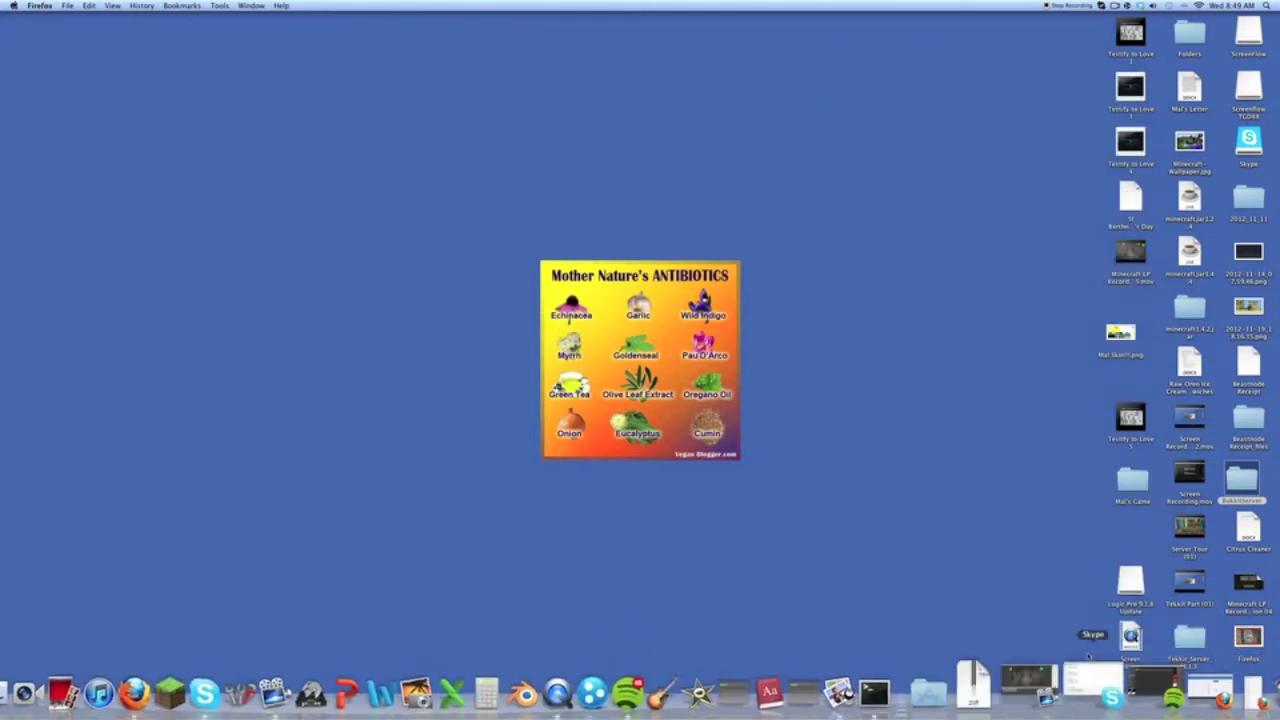
{"action": "left_click", "coordinate": [180, 678]}
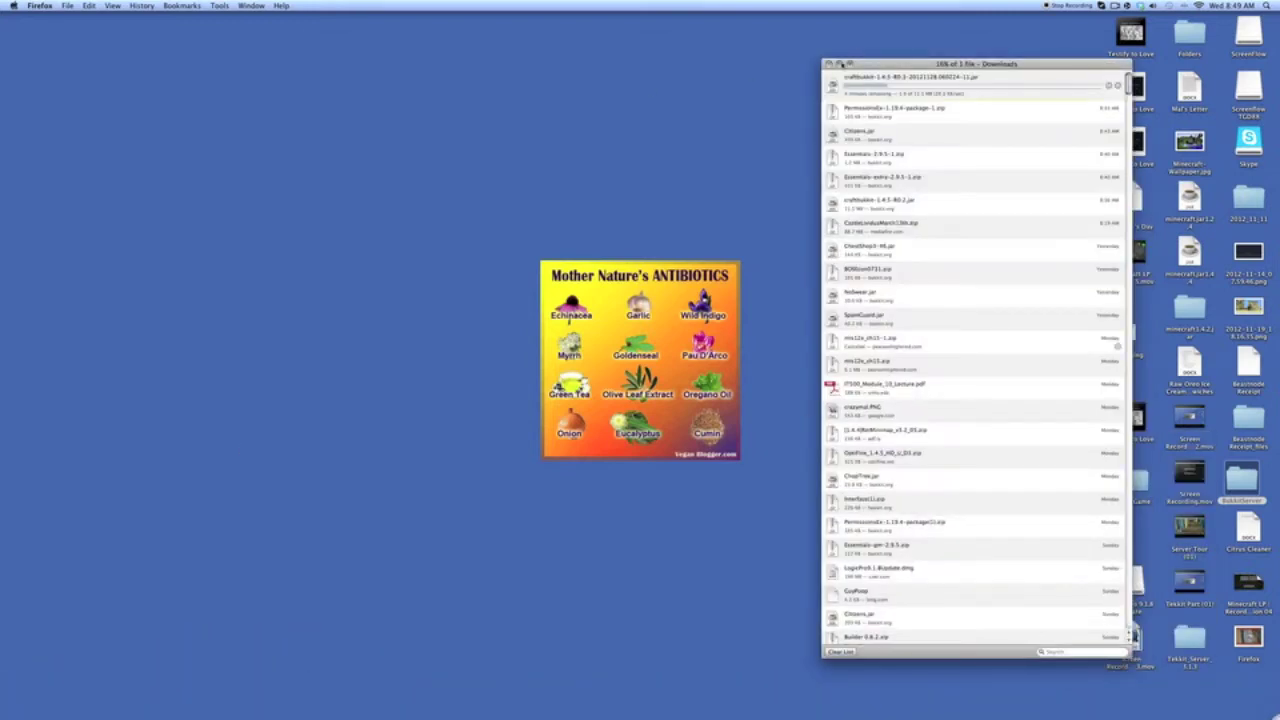
{"action": "left_click", "coordinate": [839, 63]}
{"action": "left_click", "coordinate": [1180, 700]}
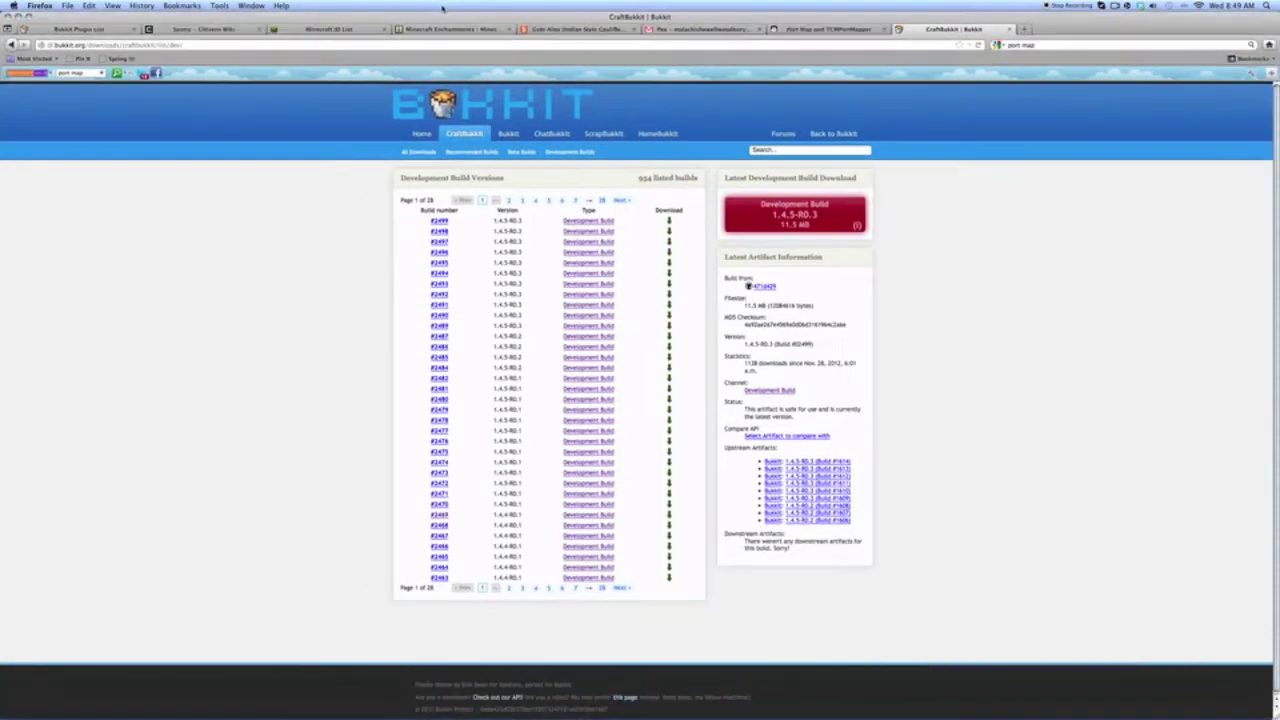
{"action": "left_click", "coordinate": [829, 30]}
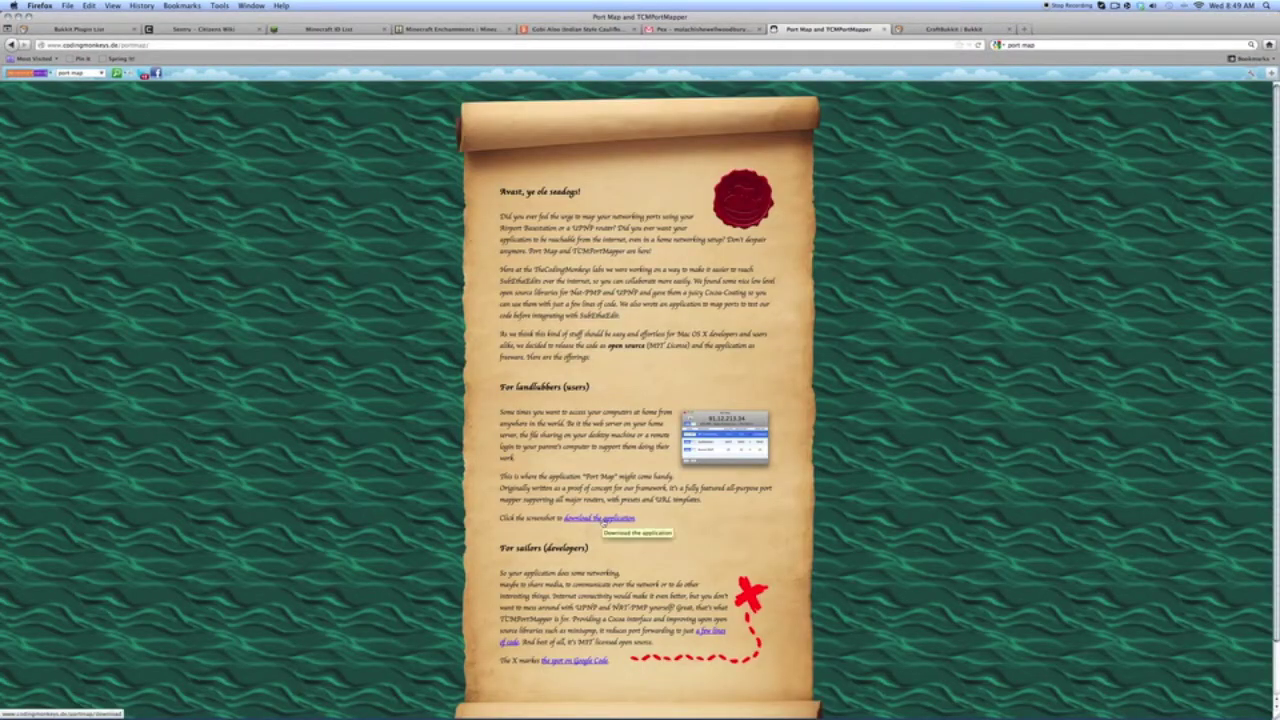
- Download the PortMap-1.3.1 zip, approve opening it, and hide the browser window
{"action": "left_click", "coordinate": [603, 520]}
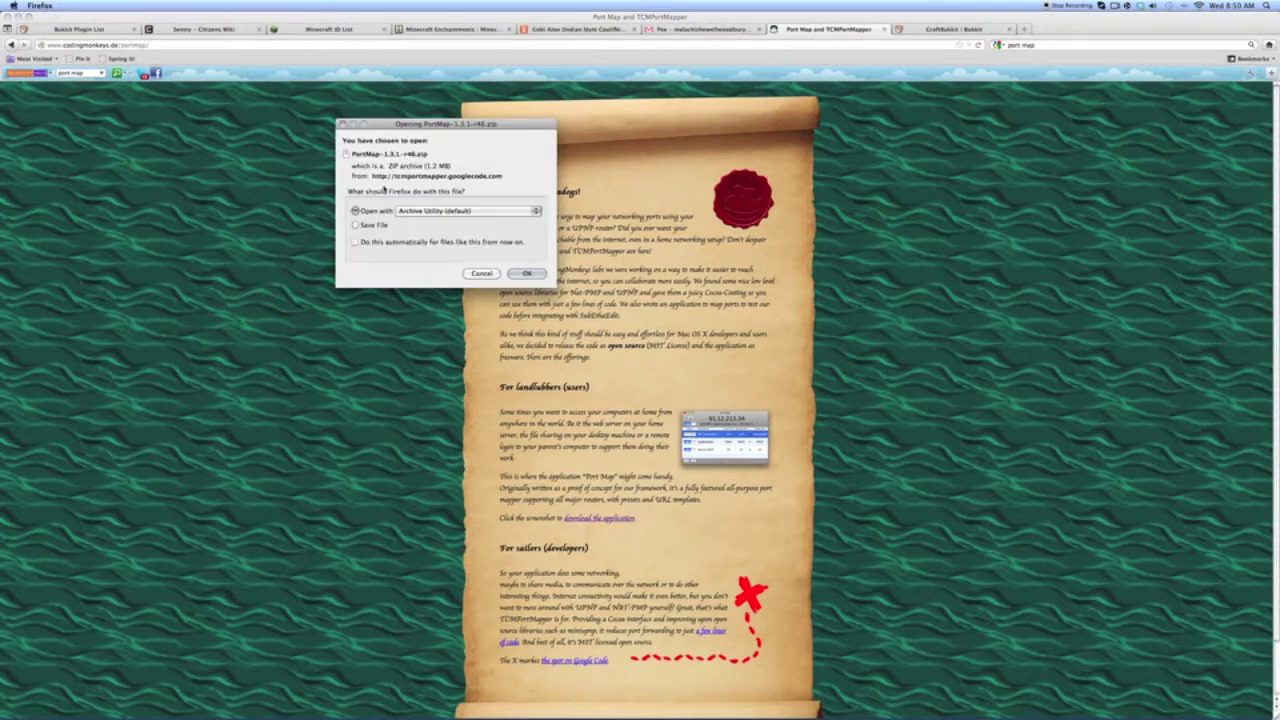
{"action": "left_click", "coordinate": [529, 274]}
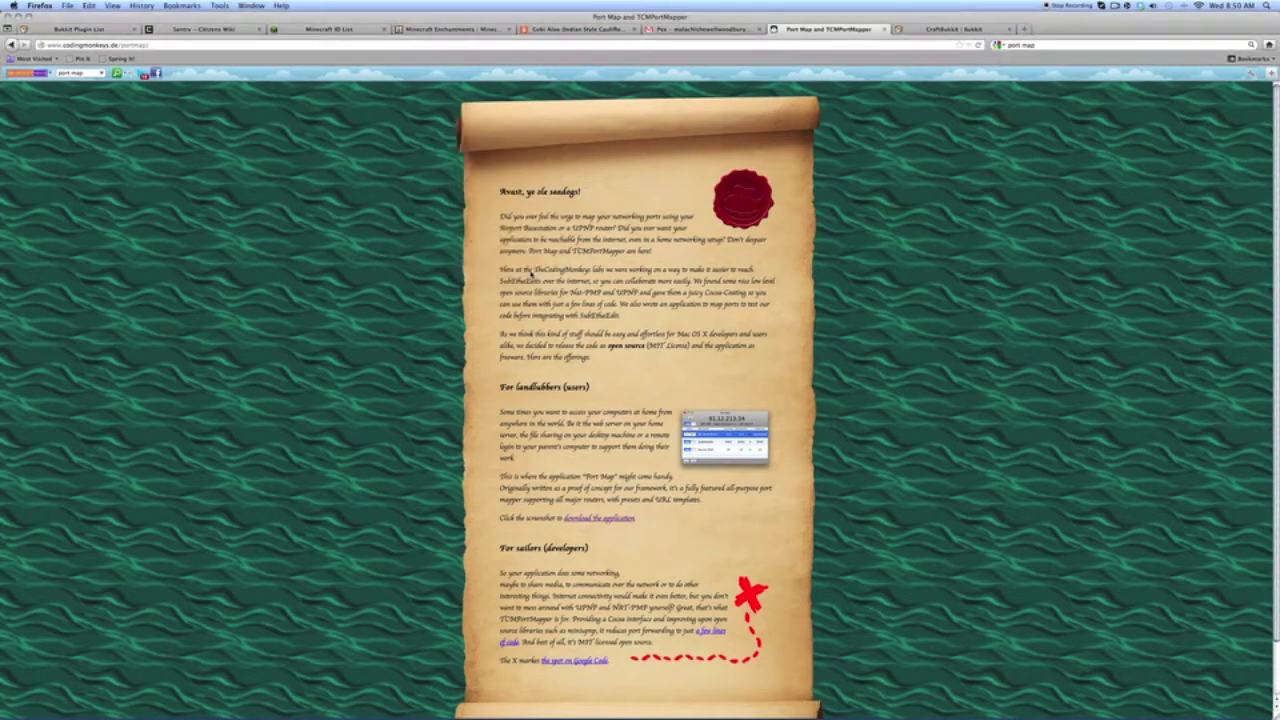
{"action": "left_click", "coordinate": [18, 16]}
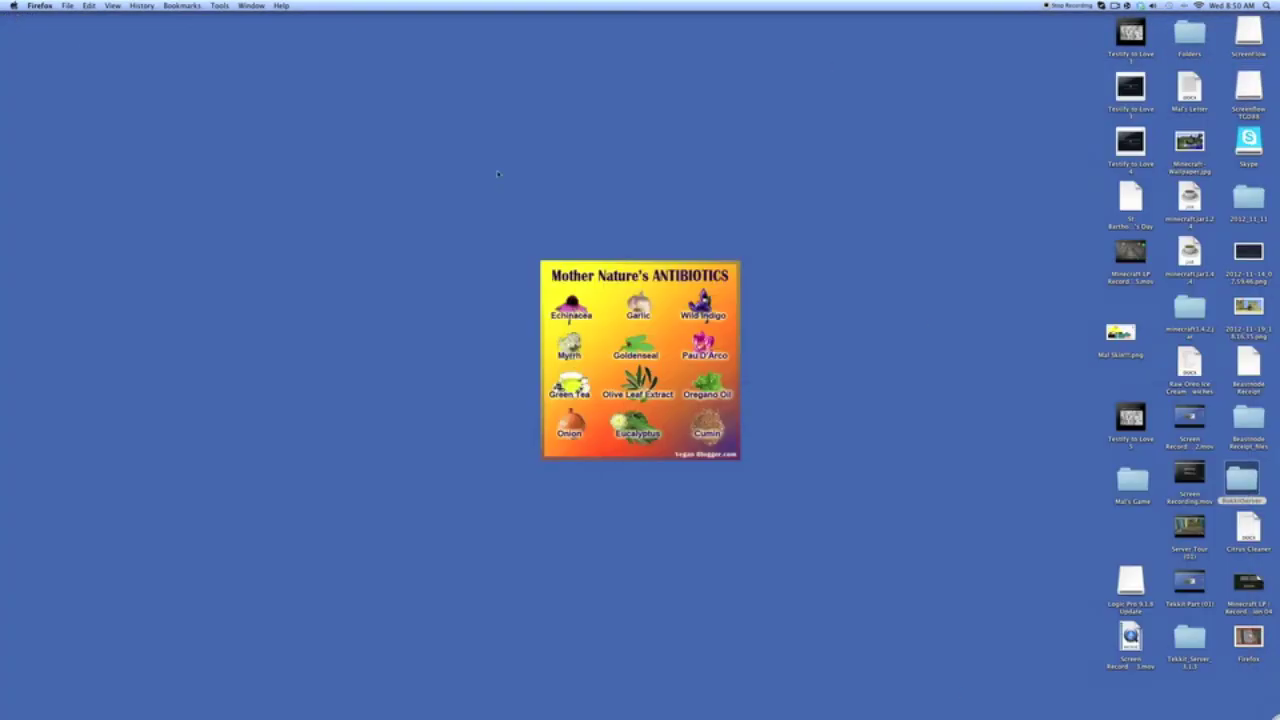
- Check download progress, close the Port Map browser window, and move the downloads list to the upper left
{"action": "left_click", "coordinate": [1030, 688]}
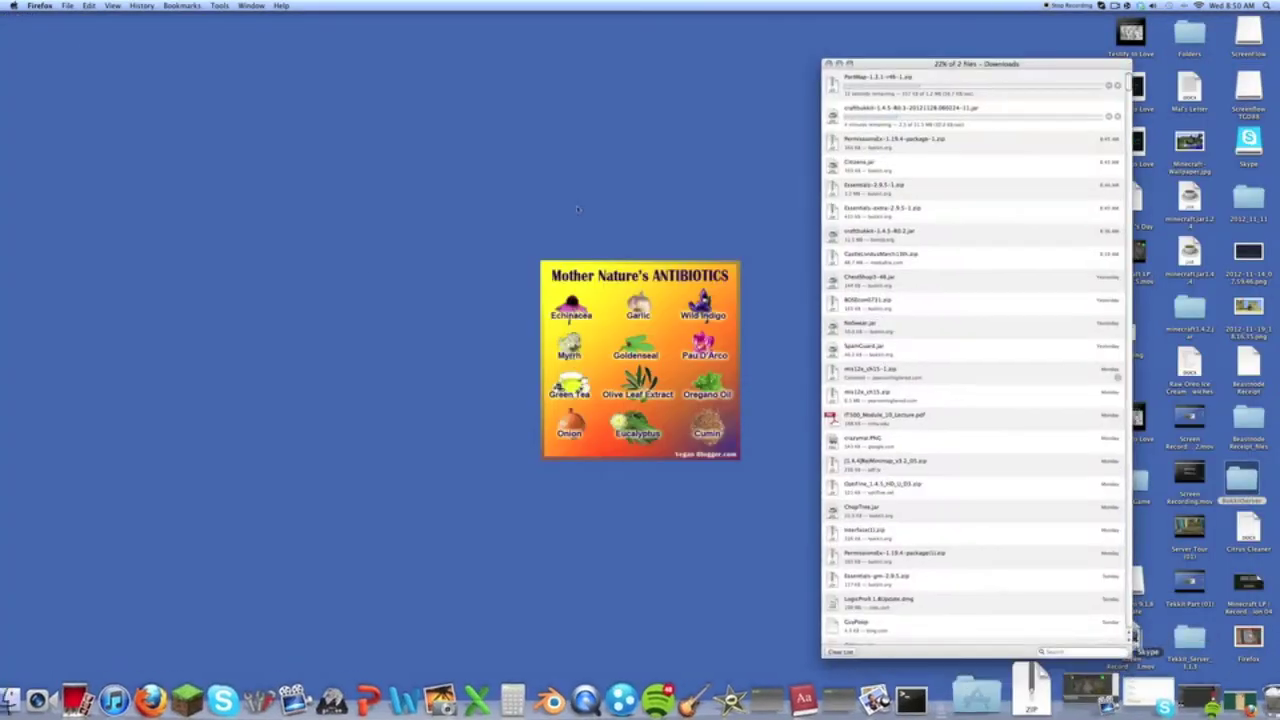
{"action": "left_click_drag", "start_coordinate": [876, 66], "coordinate": [600, 85]}
{"action": "mouse_move", "coordinate": [480, 712]}
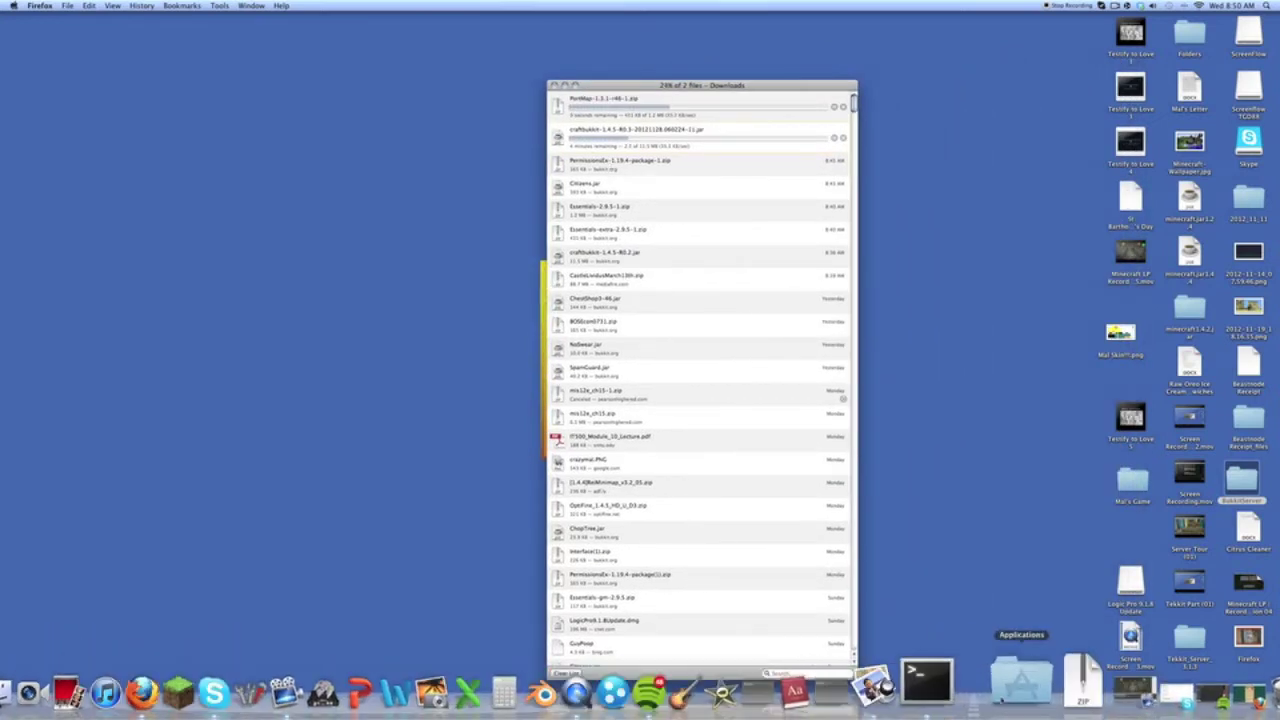
{"action": "left_click", "coordinate": [1188, 692]}
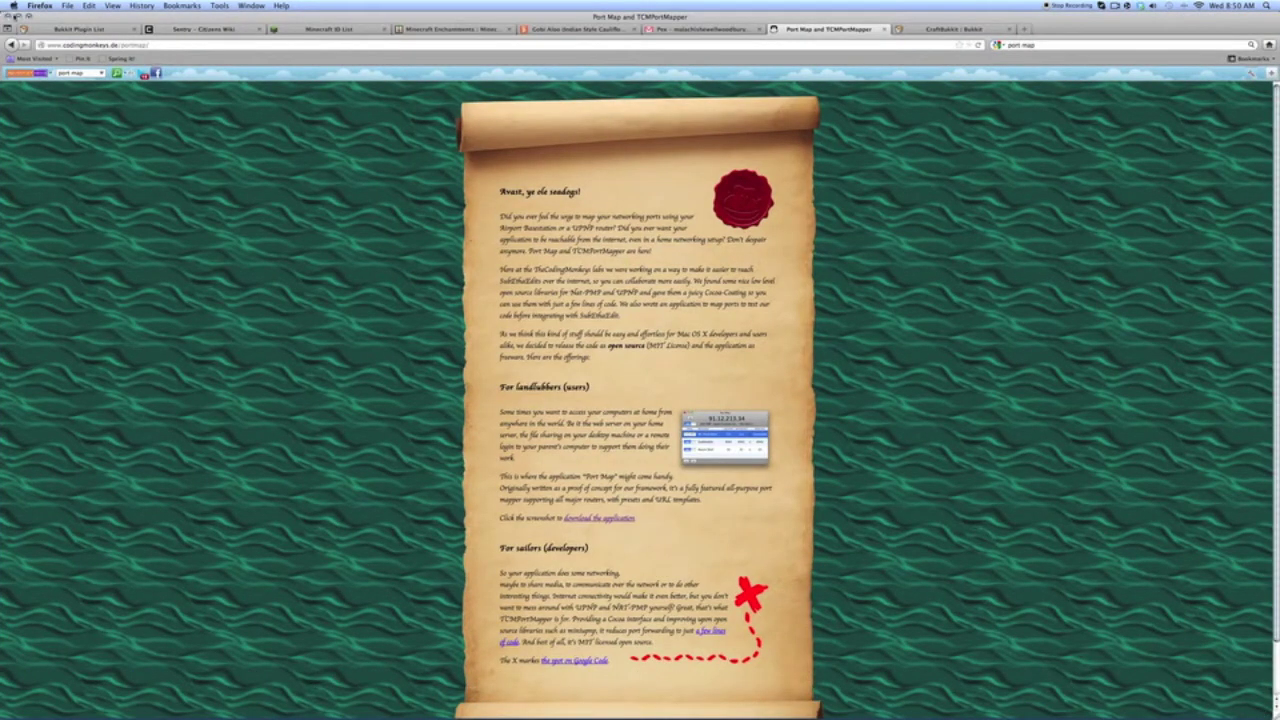
{"action": "left_click", "coordinate": [20, 19]}
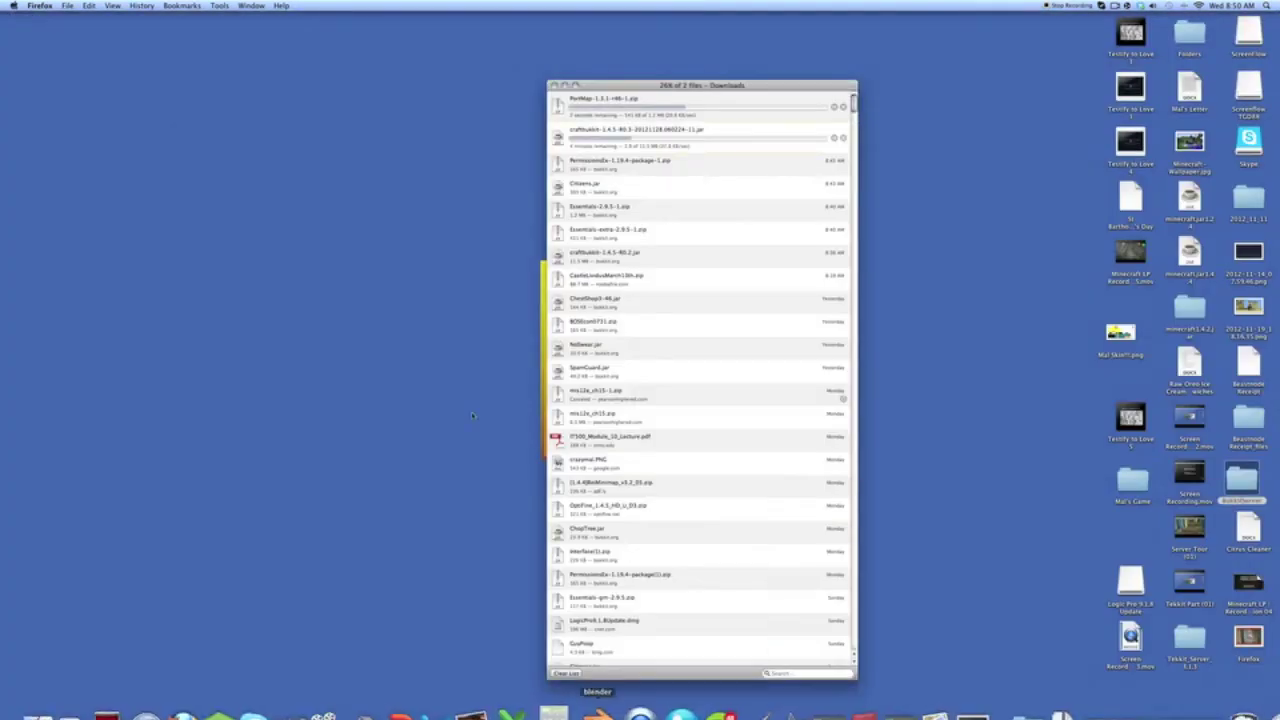
{"action": "left_click_drag", "start_coordinate": [652, 84], "coordinate": [290, 49]}
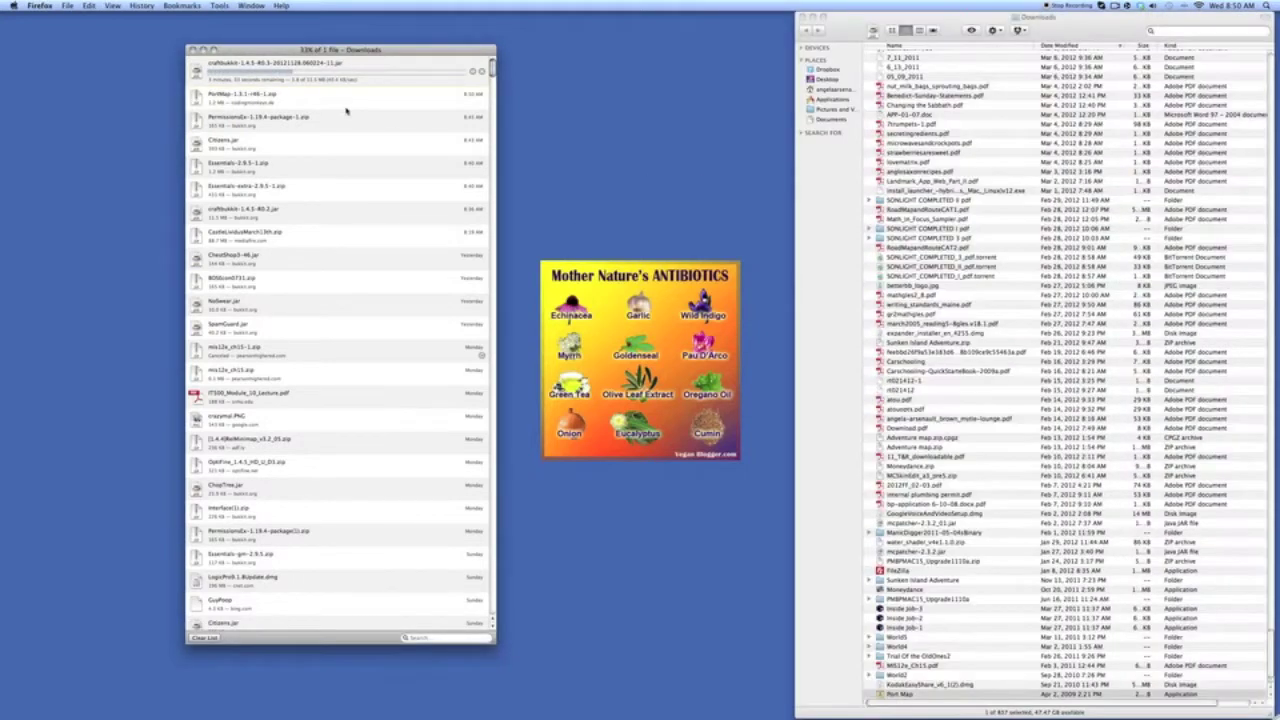
- Drag Port Map from Downloads into BukkitServer, then launch it there and approve the internet-download warning
{"action": "left_click_drag", "start_coordinate": [980, 20], "coordinate": [620, 20]}
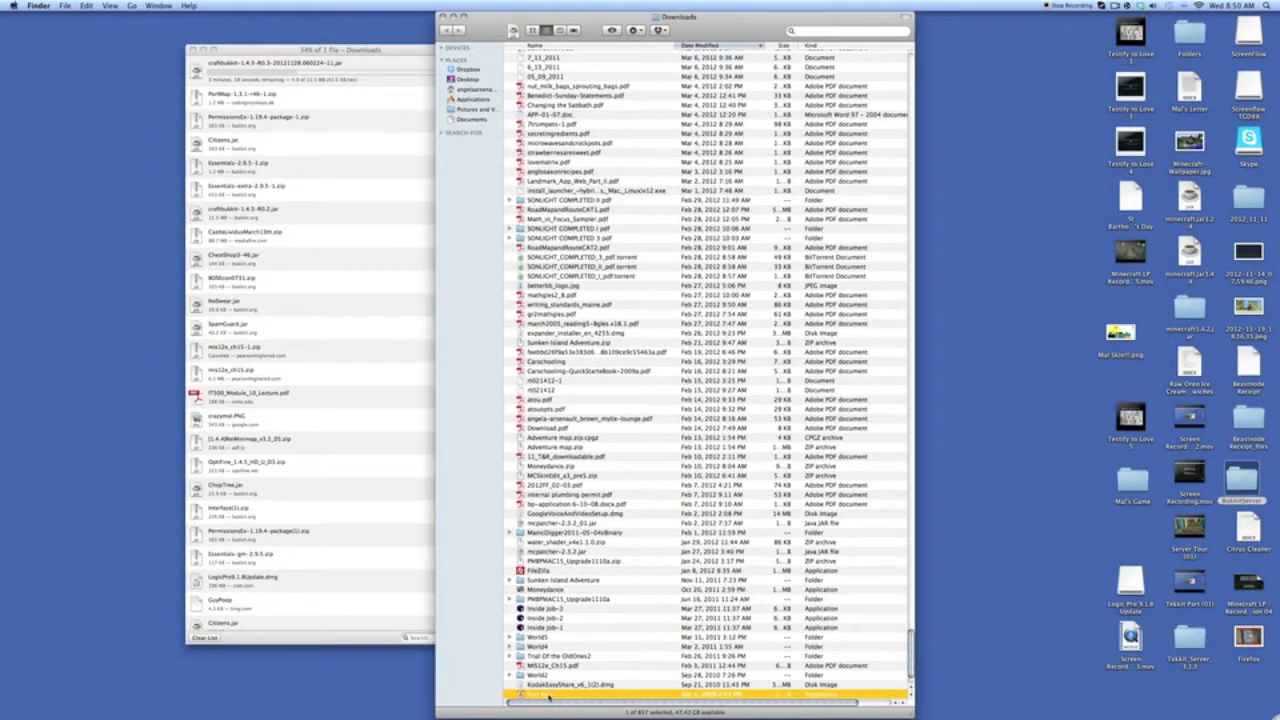
{"action": "left_click_drag", "start_coordinate": [1255, 479], "coordinate": [1253, 480]}
{"action": "left_click", "coordinate": [441, 17]}
{"action": "double_click", "coordinate": [1245, 480]}
{"action": "double_click", "coordinate": [578, 176]}
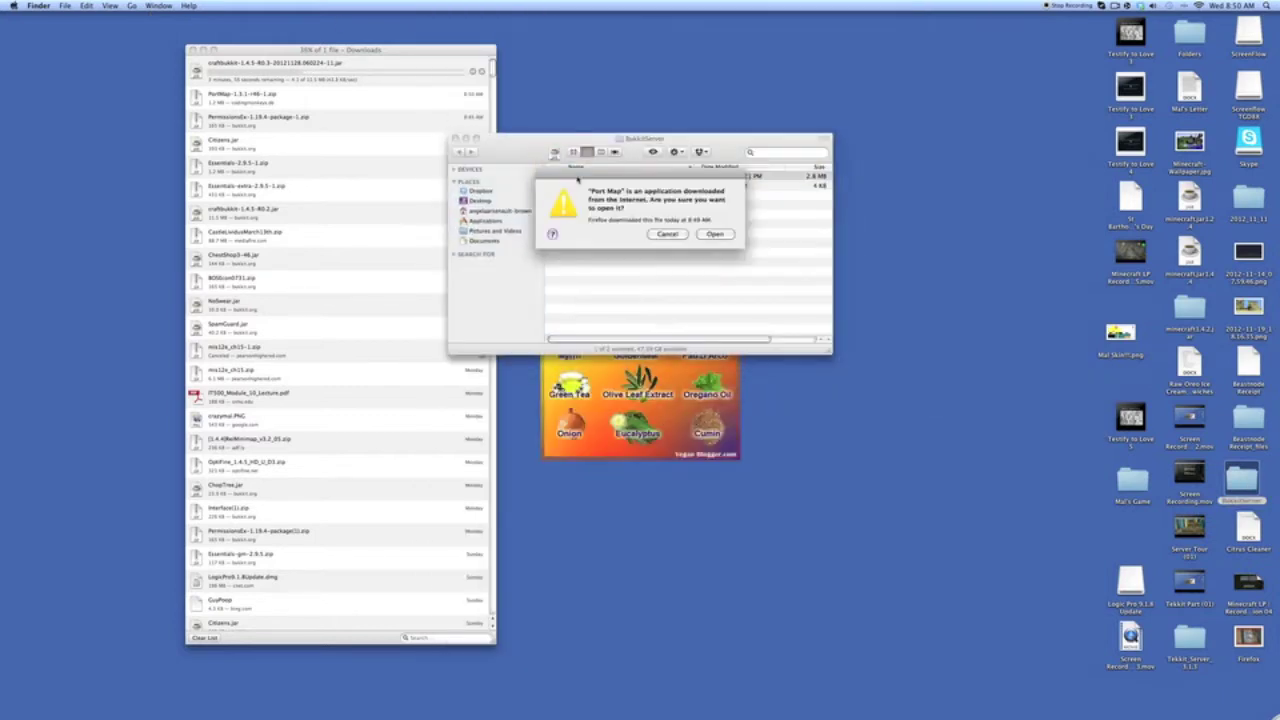
{"action": "left_click", "coordinate": [714, 233]}
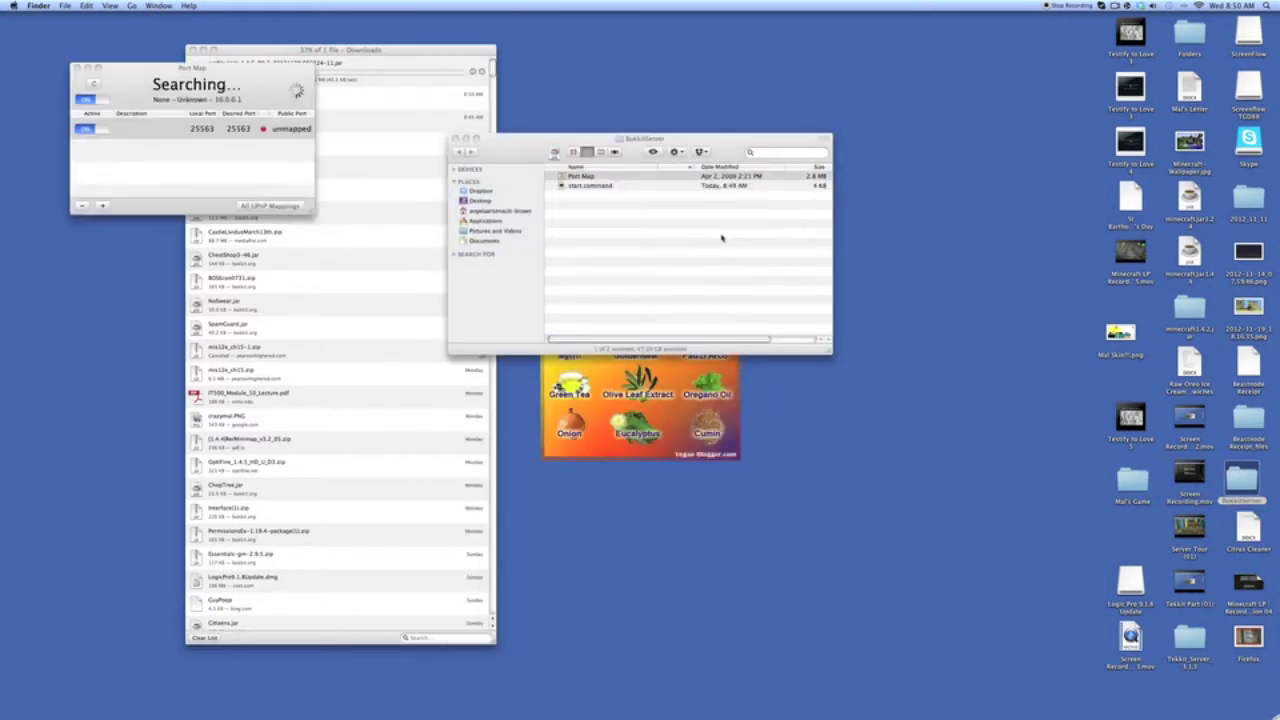
- Remove the old mapping and add a new TCP and UDP mapping for port 25563
{"action": "left_click", "coordinate": [84, 205]}
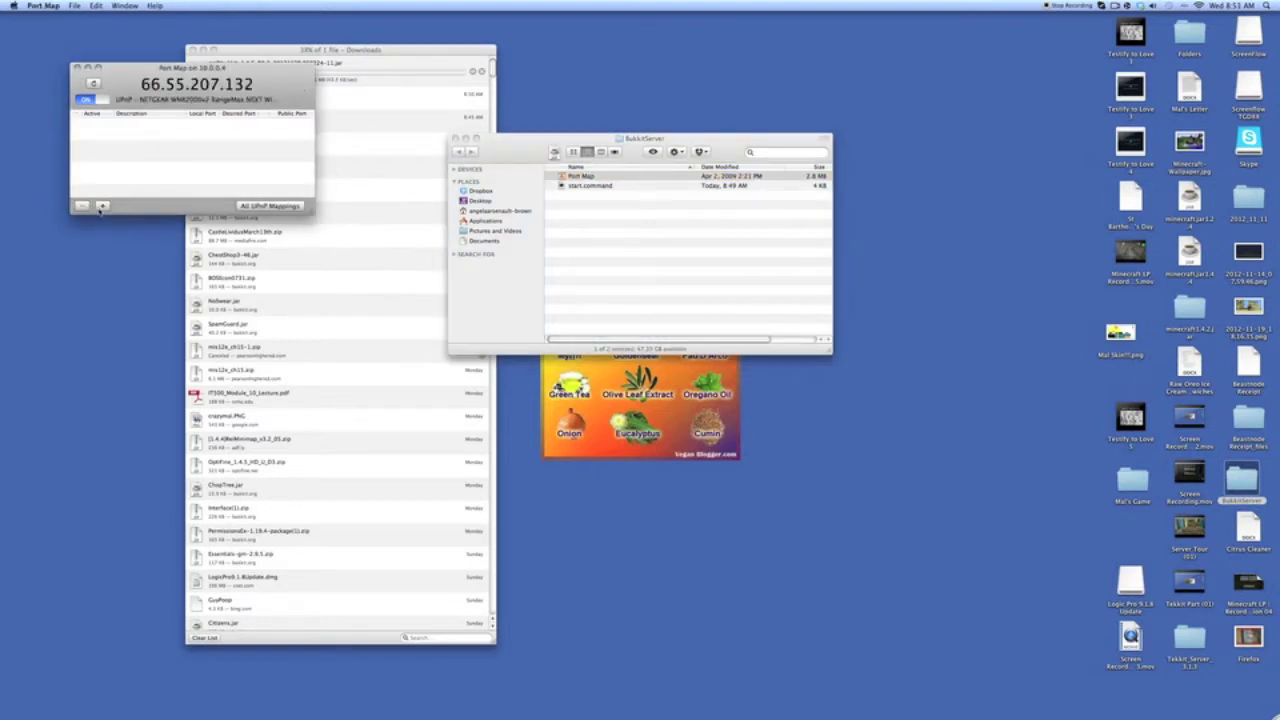
{"action": "left_click", "coordinate": [102, 205]}
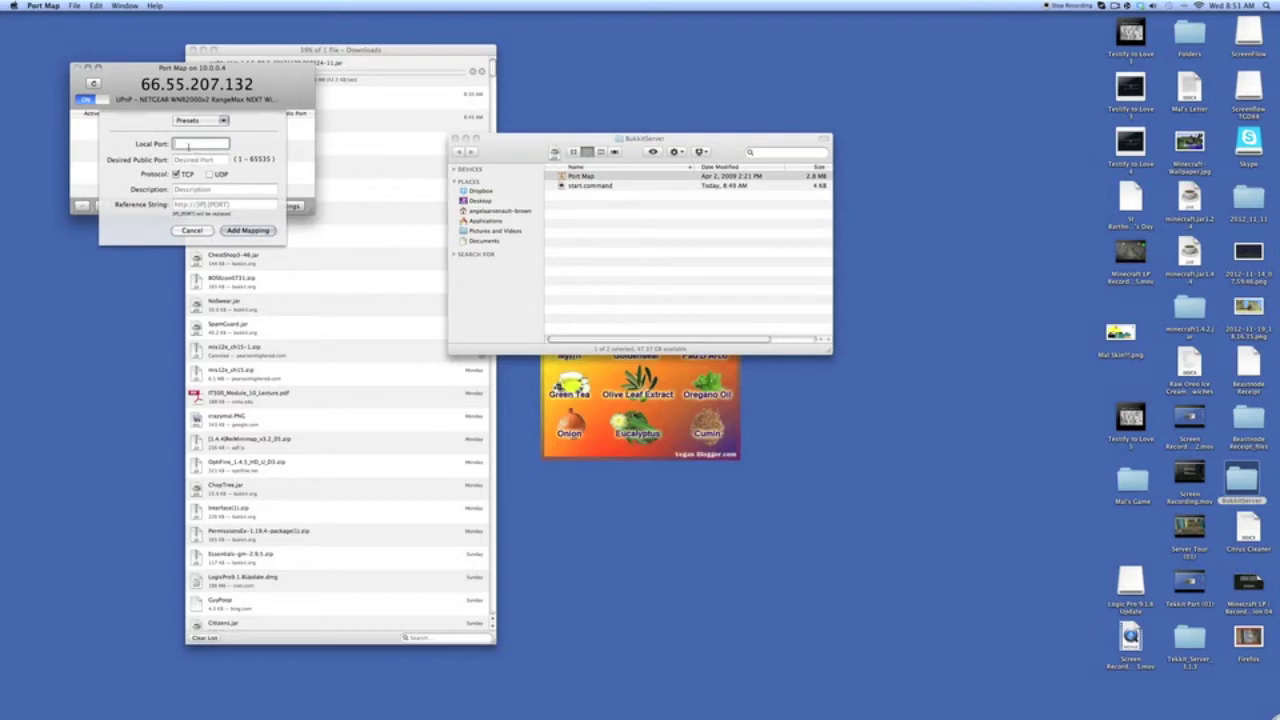
{"action": "type", "text": "25565"}
{"action": "key", "text": "BackSpace"}
{"action": "key", "text": "BackSpace"}
{"action": "left_click", "coordinate": [210, 176]}
{"action": "left_click", "coordinate": [249, 231]}
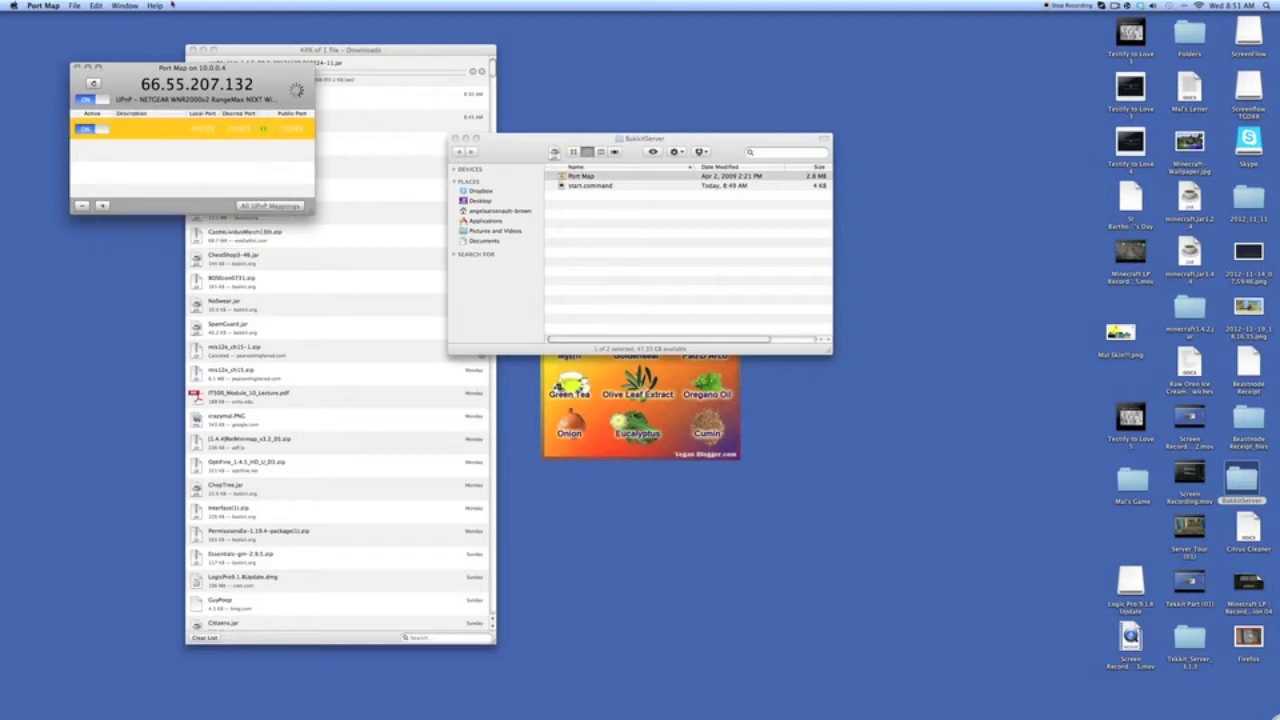
{"action": "left_click_drag", "start_coordinate": [212, 80], "coordinate": [996, 117]}
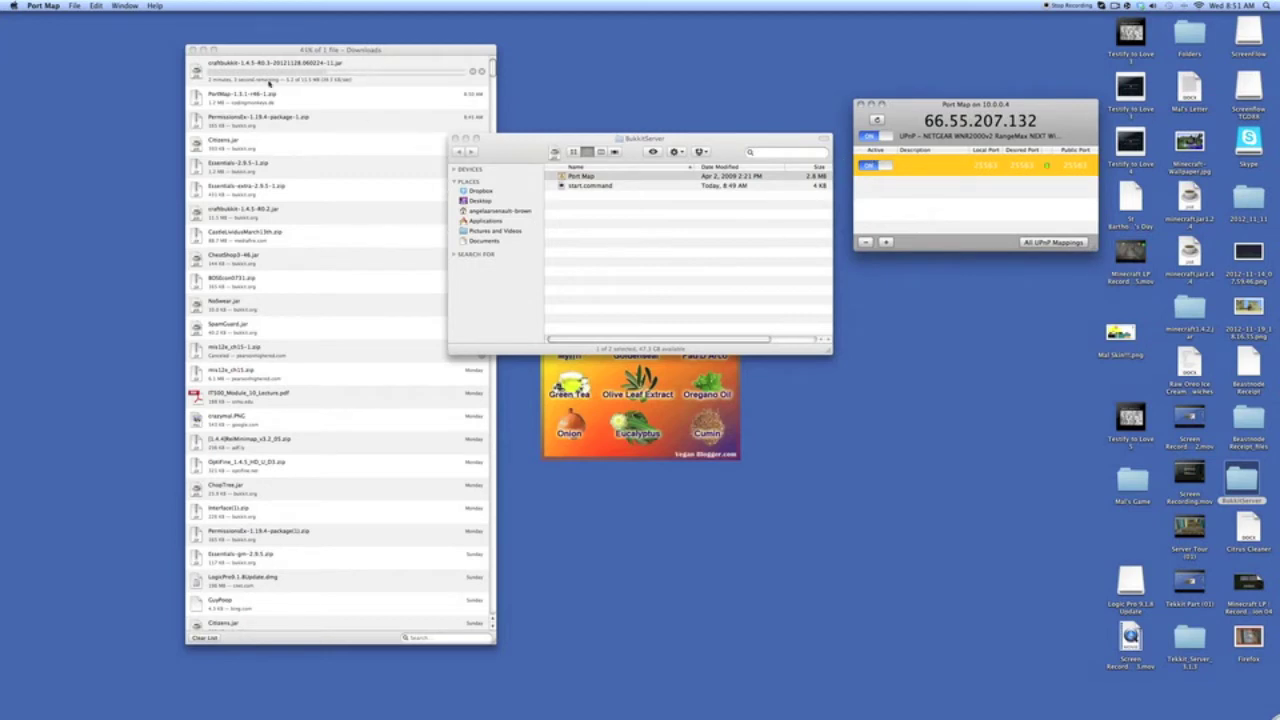
- Reopen Port Map and toggle the 25563 mapping off and back on, then hide it
{"action": "left_click_drag", "start_coordinate": [296, 50], "coordinate": [222, 43]}
{"action": "left_click", "coordinate": [860, 104]}
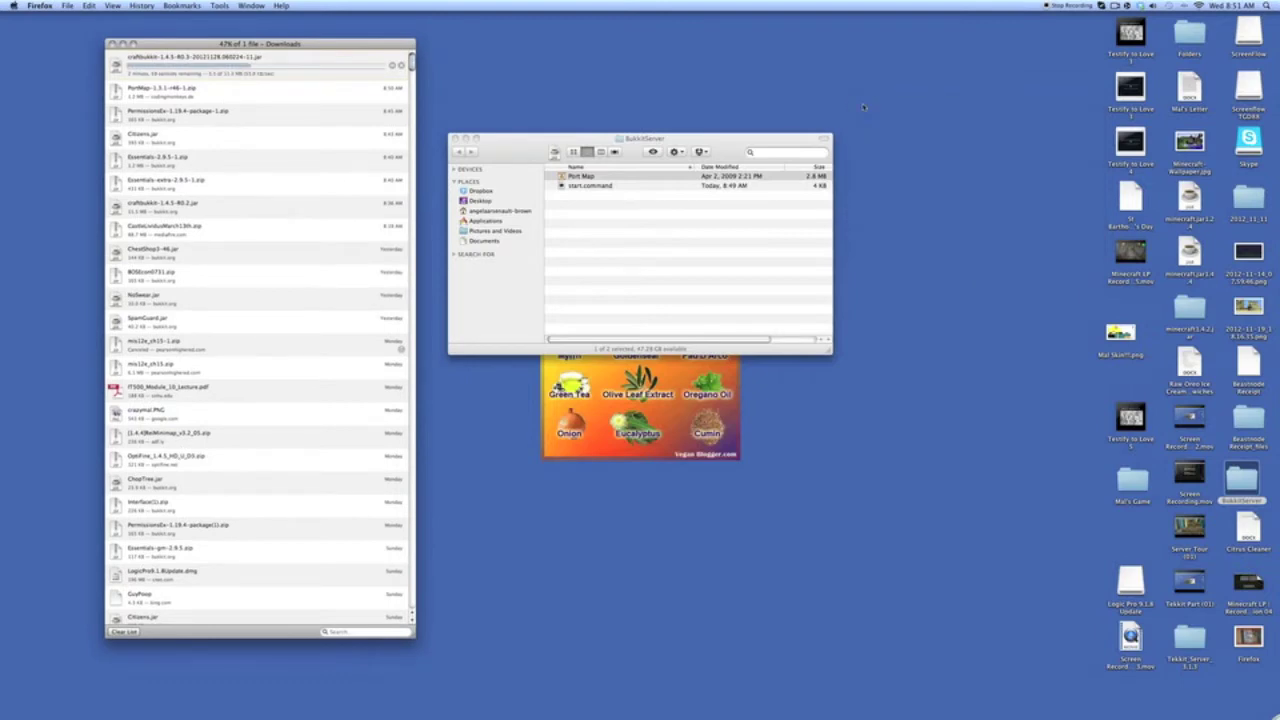
{"action": "double_click", "coordinate": [583, 177]}
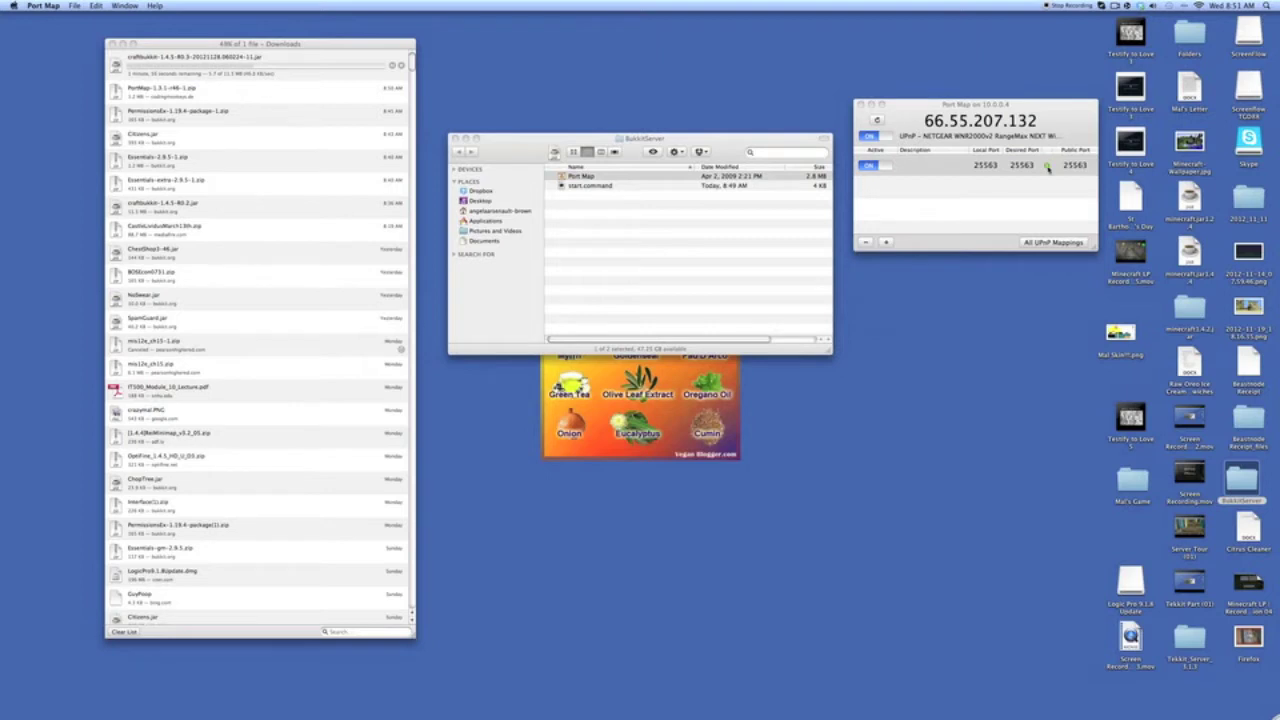
{"action": "left_click", "coordinate": [893, 166]}
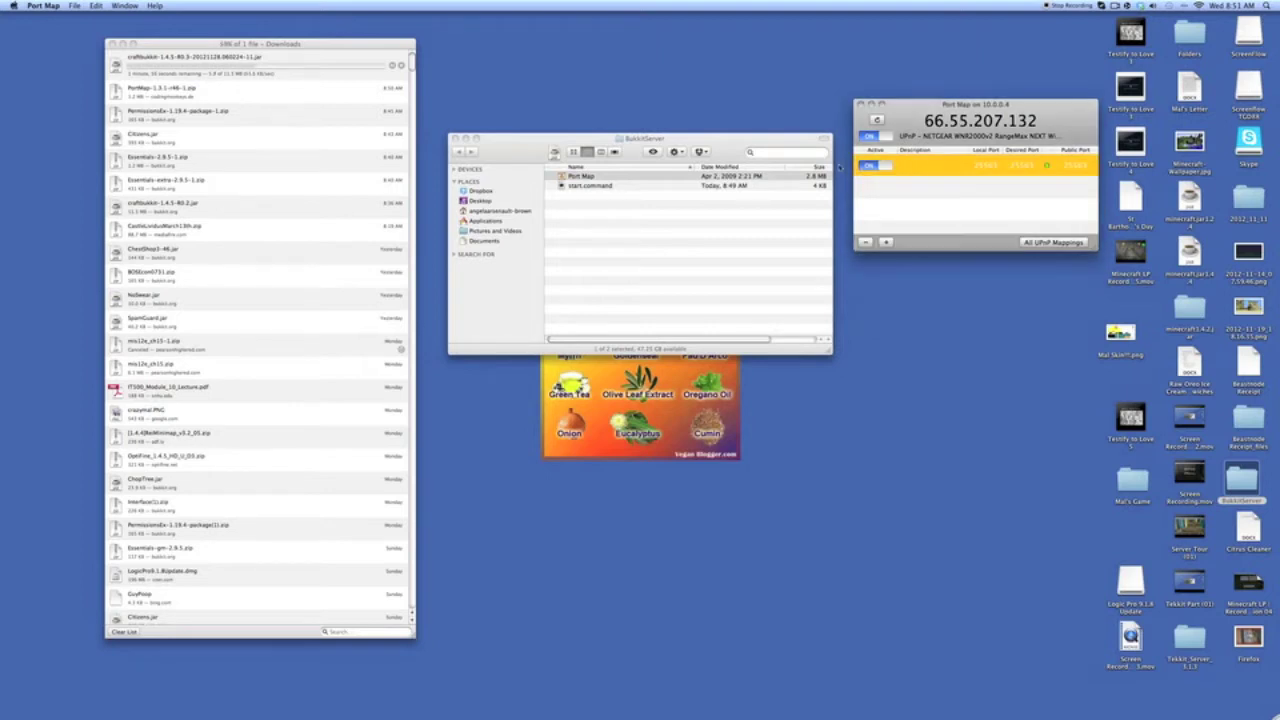
{"action": "left_click", "coordinate": [862, 166]}
{"action": "left_click", "coordinate": [880, 166]}
{"action": "left_click", "coordinate": [871, 104]}
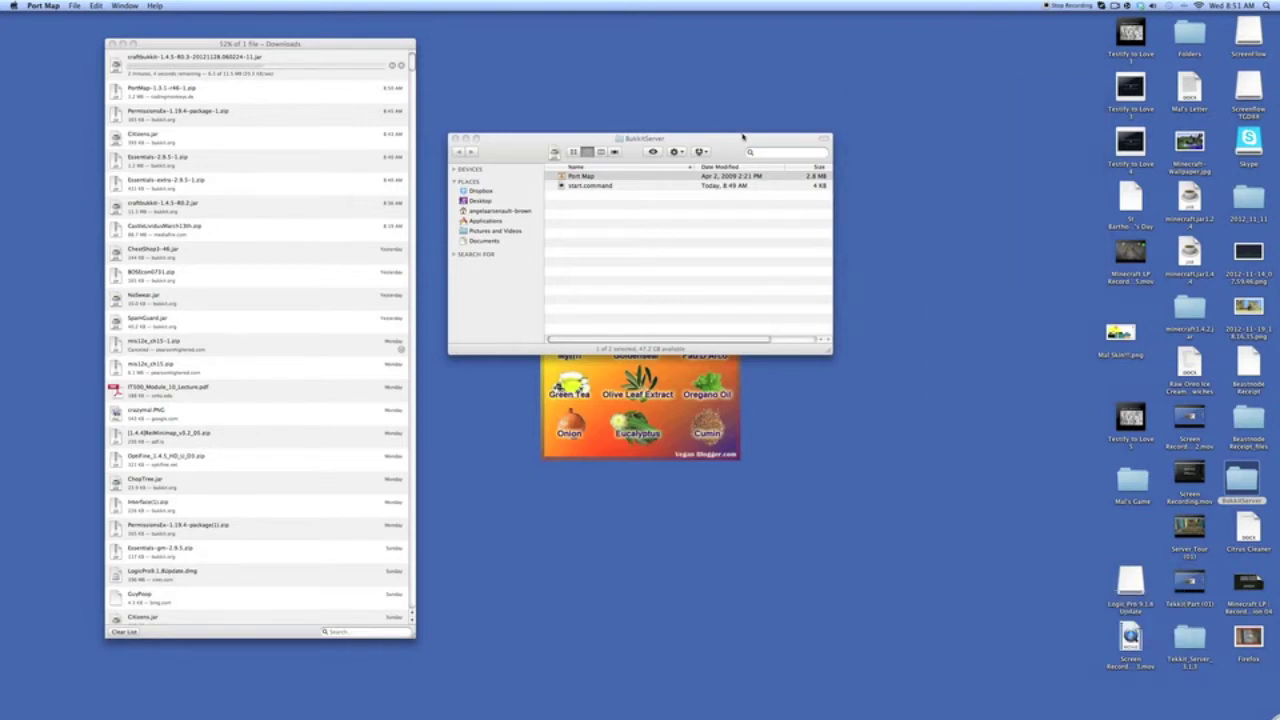
{"action": "right_click", "coordinate": [192, 75]}
{"action": "left_click", "coordinate": [191, 66]}
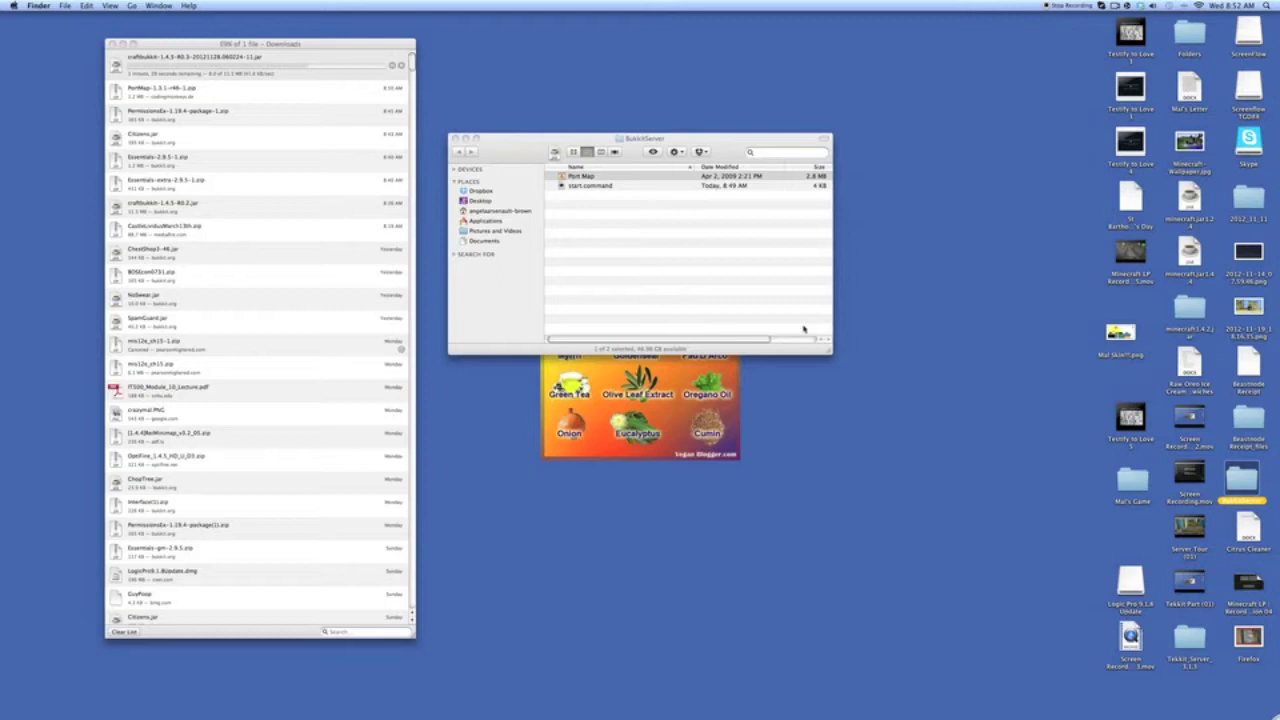
{"action": "double_click", "coordinate": [1248, 637]}
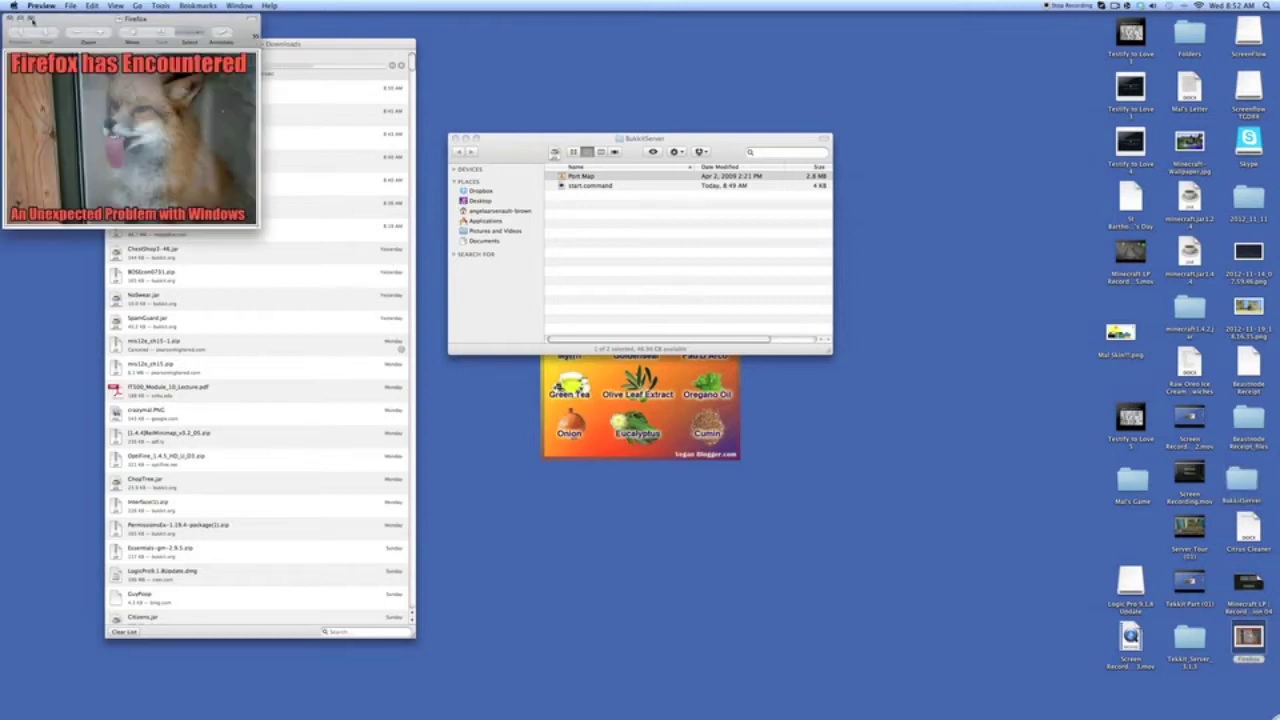
{"action": "left_click", "coordinate": [28, 18]}
{"action": "left_click_drag", "start_coordinate": [658, 370], "coordinate": [437, 475]}
{"action": "left_click", "coordinate": [444, 509]}
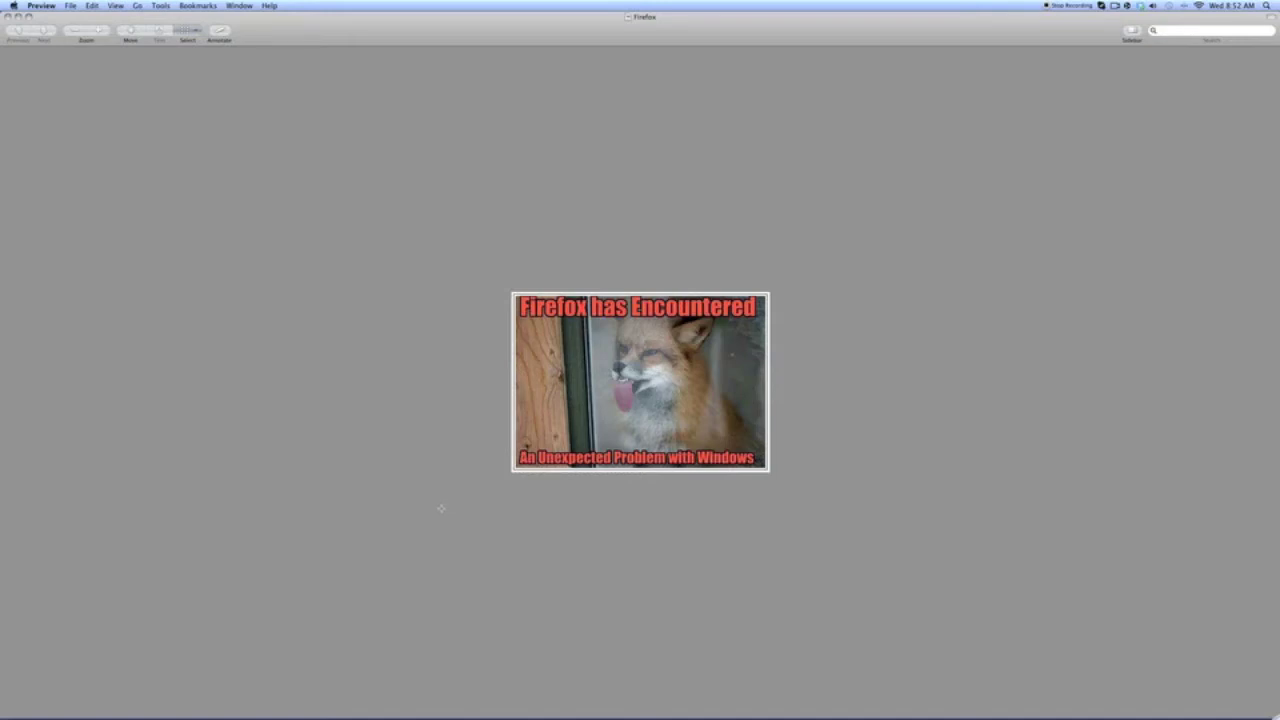
{"action": "key", "text": "super+q"}
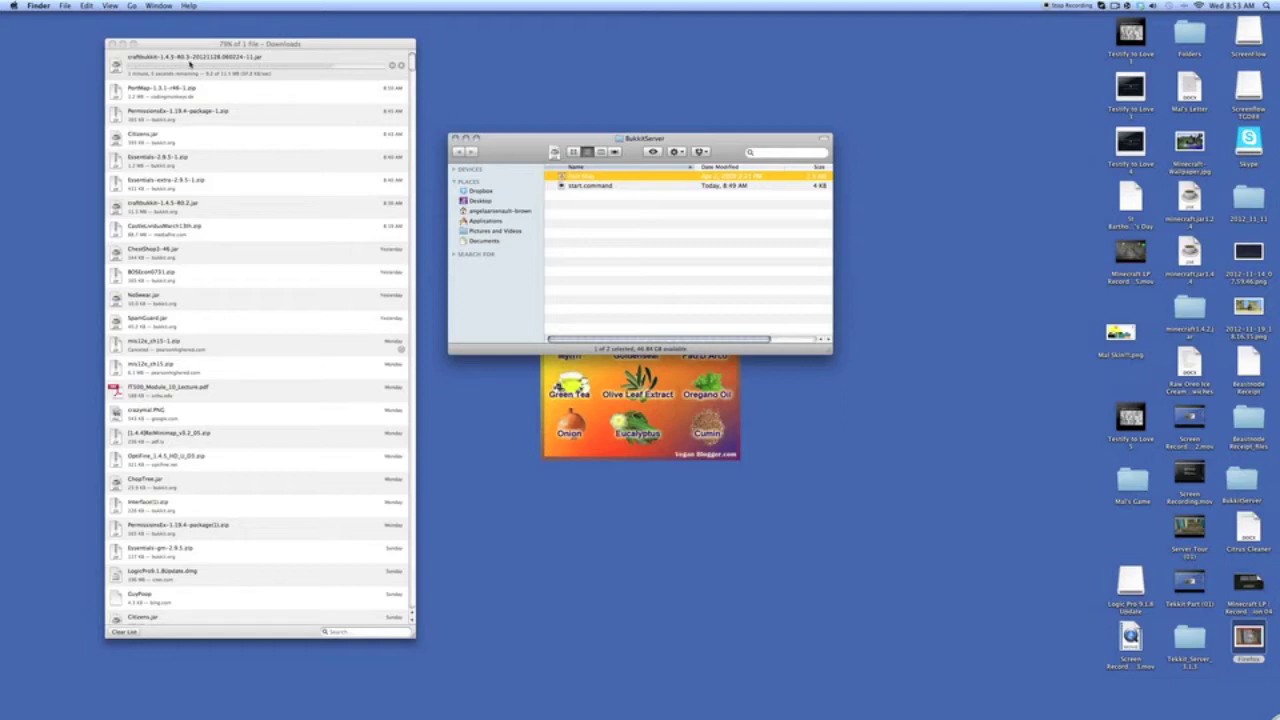
- Reveal the downloading craftbukkit jar in Finder and drag it into the BukkitServer folder
{"action": "right_click", "coordinate": [189, 64]}
{"action": "left_click", "coordinate": [217, 95]}
{"action": "left_click_drag", "start_coordinate": [656, 25], "coordinate": [1116, 25]}
{"action": "left_click_drag", "start_coordinate": [1012, 55], "coordinate": [665, 248]}
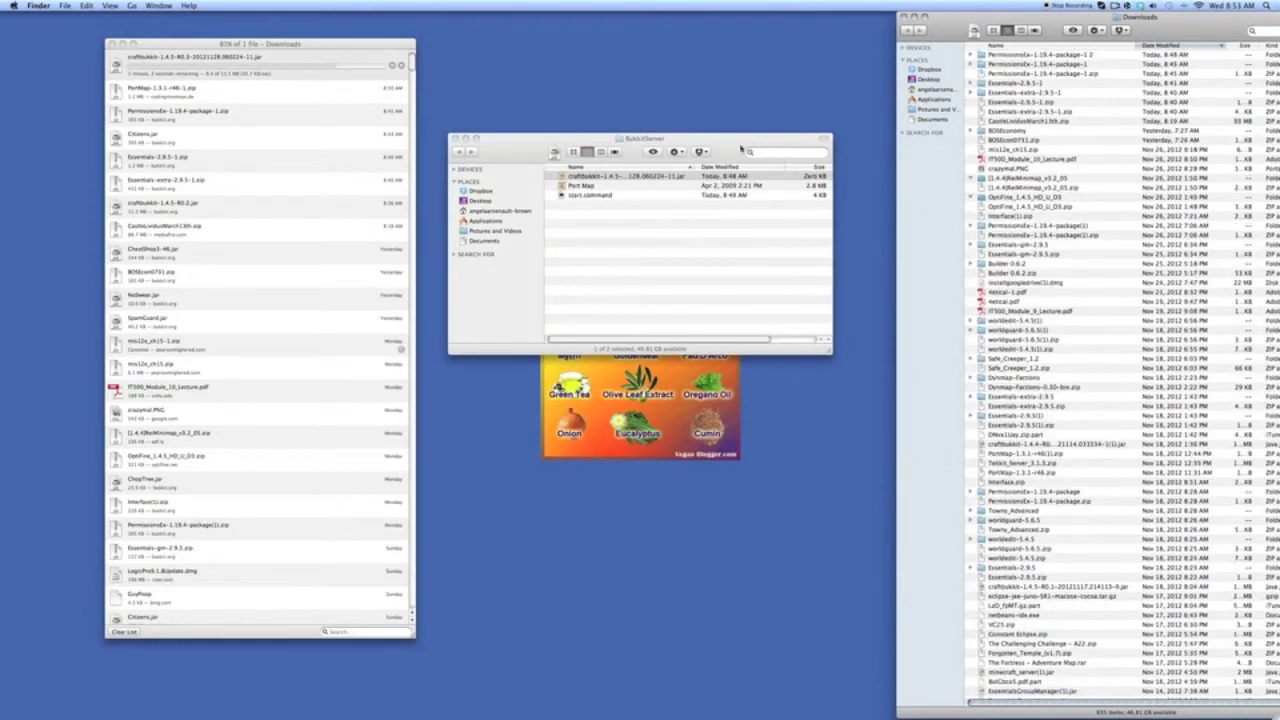
{"action": "left_click", "coordinate": [904, 17]}
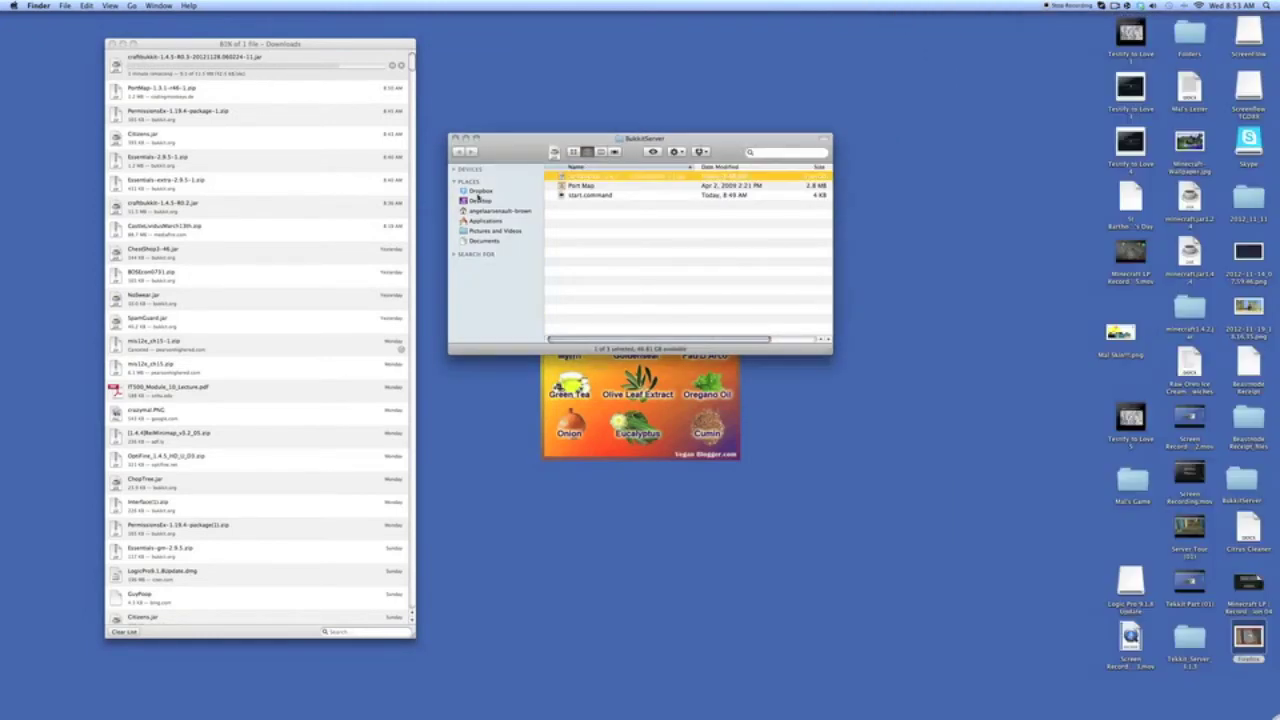
- Rename the jar in BukkitServer to CraftBukkit.jar
{"action": "right_click", "coordinate": [193, 64]}
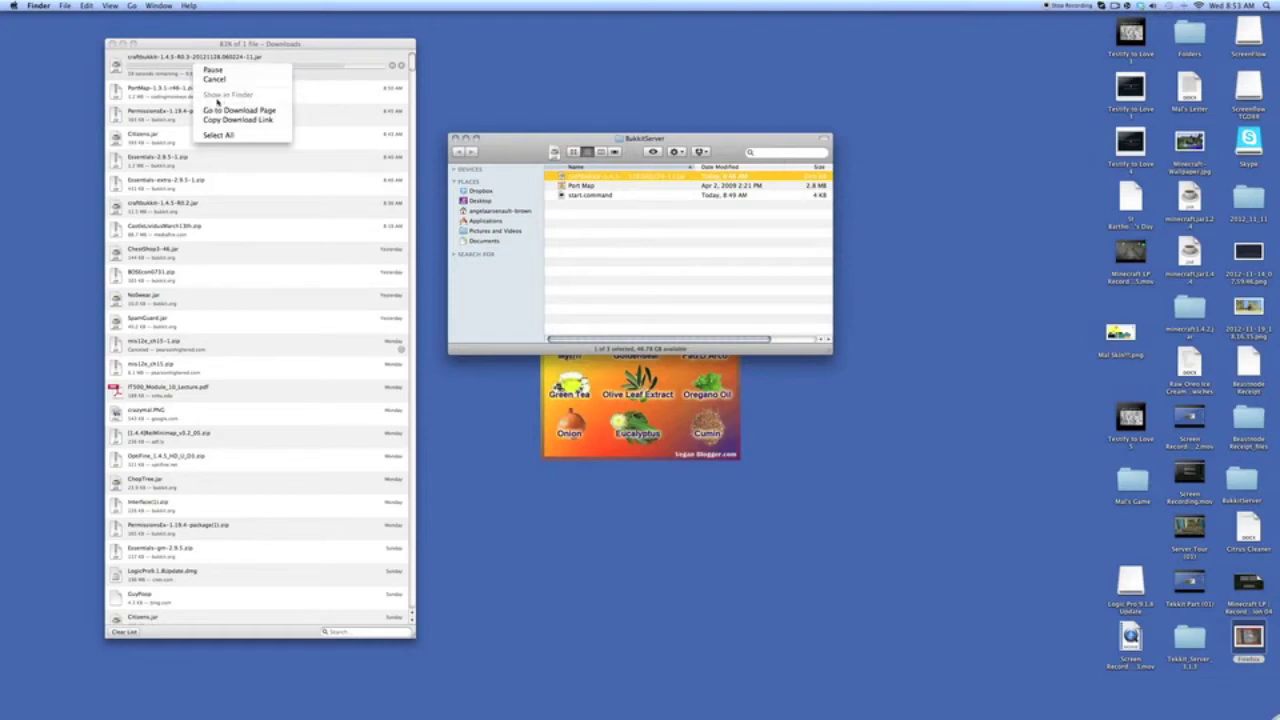
{"action": "left_click", "coordinate": [491, 85]}
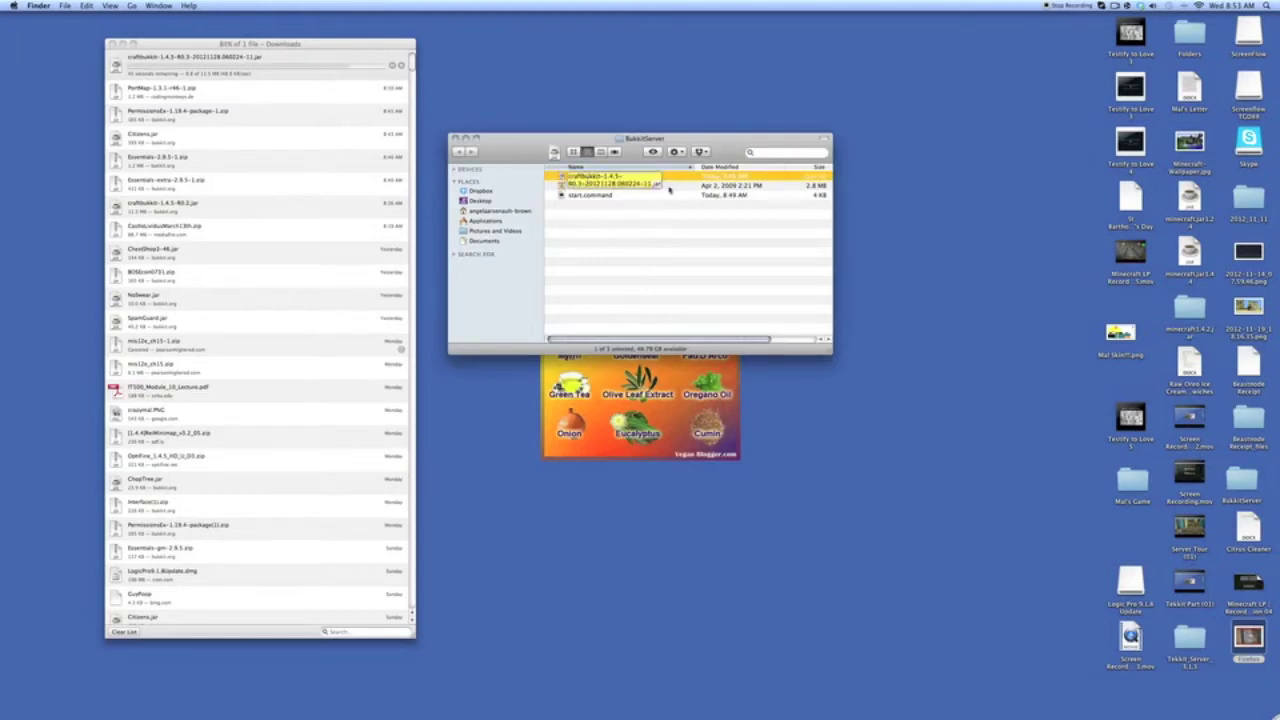
{"action": "key", "text": "Return"}
{"action": "type", "text": "Craftbukkit"}
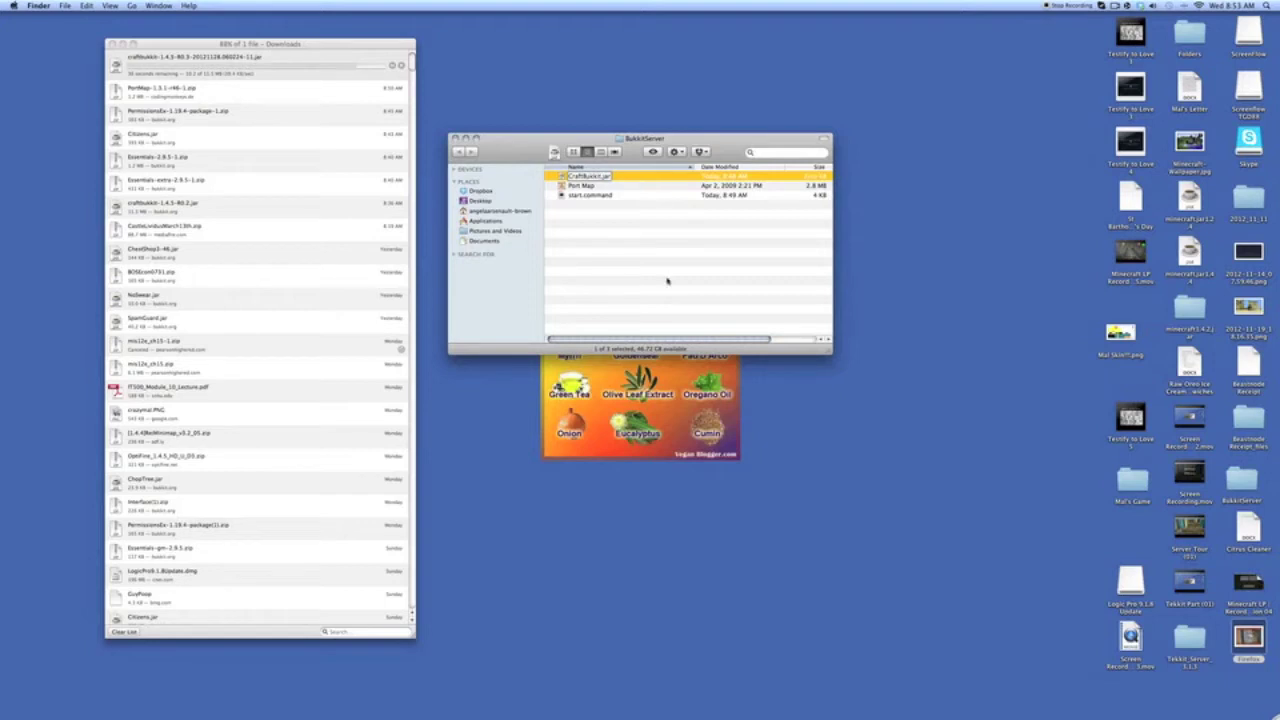
{"action": "key", "text": "Return"}
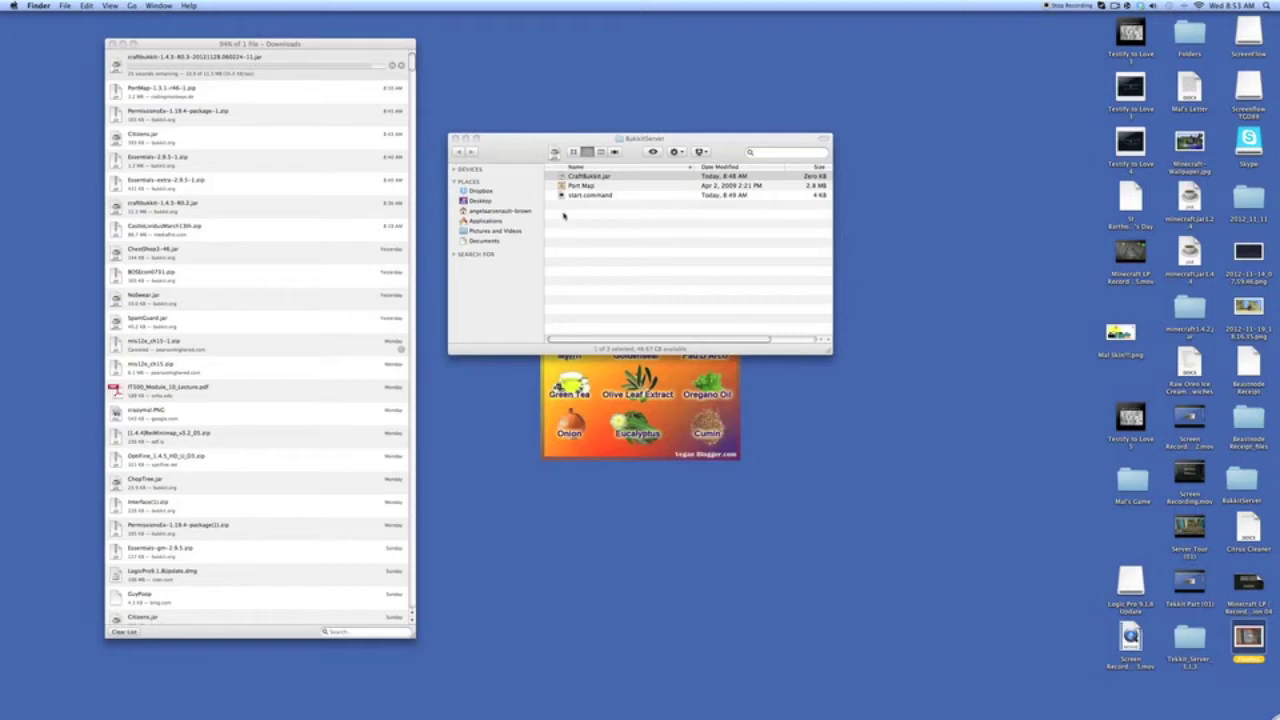
- Wait until the CraftBukkit download finishes and the Downloads Complete notice appears
{"action": "mouse_move", "coordinate": [580, 712]}
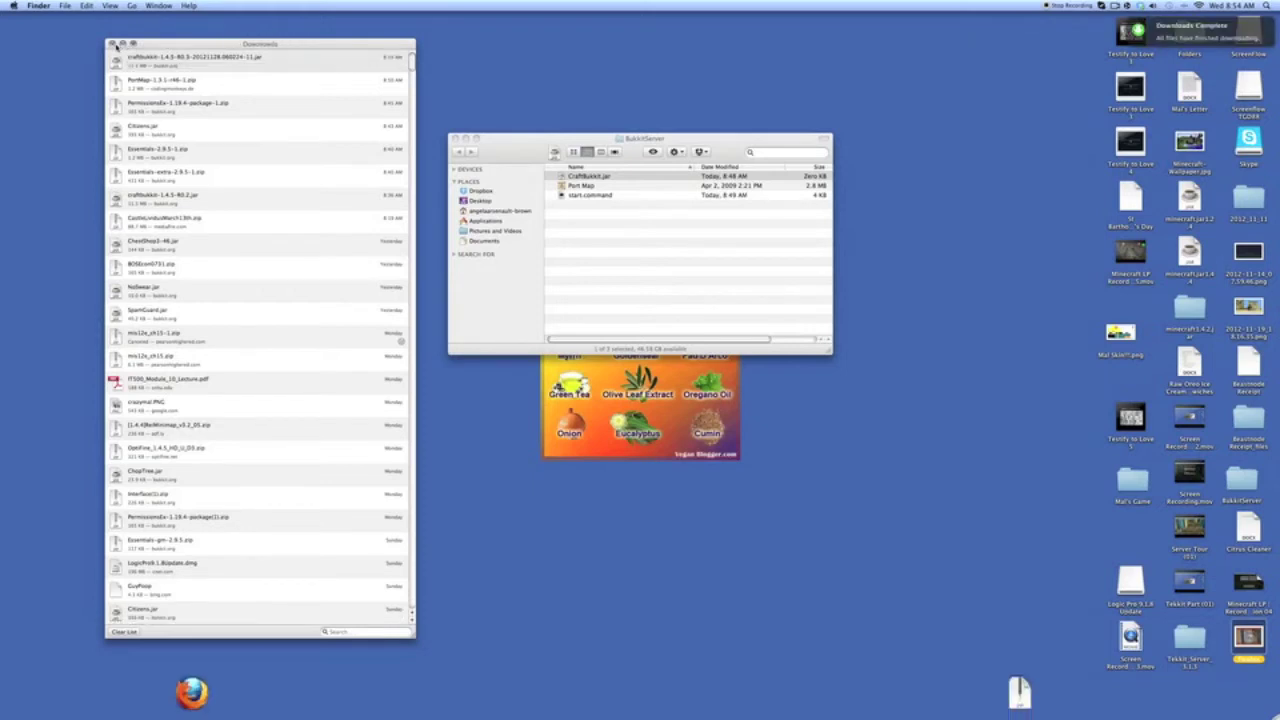
- Dismiss the downloads list, try start.command, and close the failed Terminal window
{"action": "left_click", "coordinate": [116, 46]}
{"action": "left_click", "coordinate": [113, 45]}
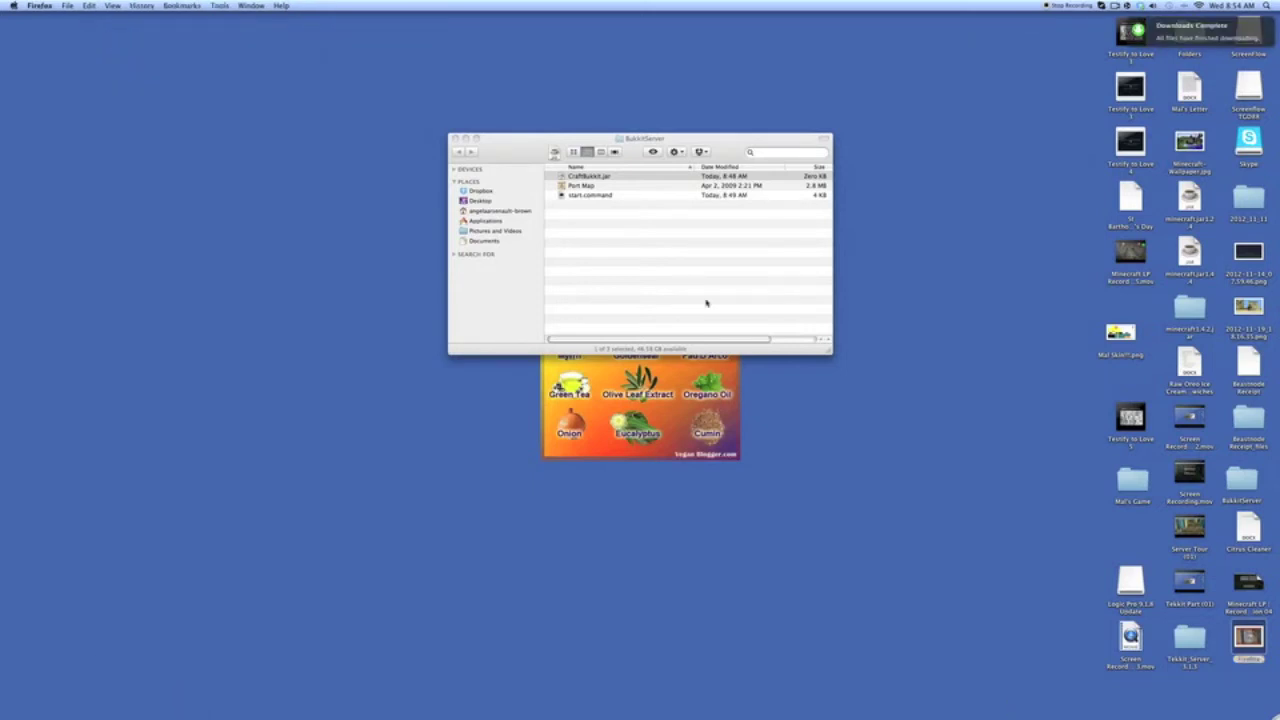
{"action": "double_click", "coordinate": [610, 195]}
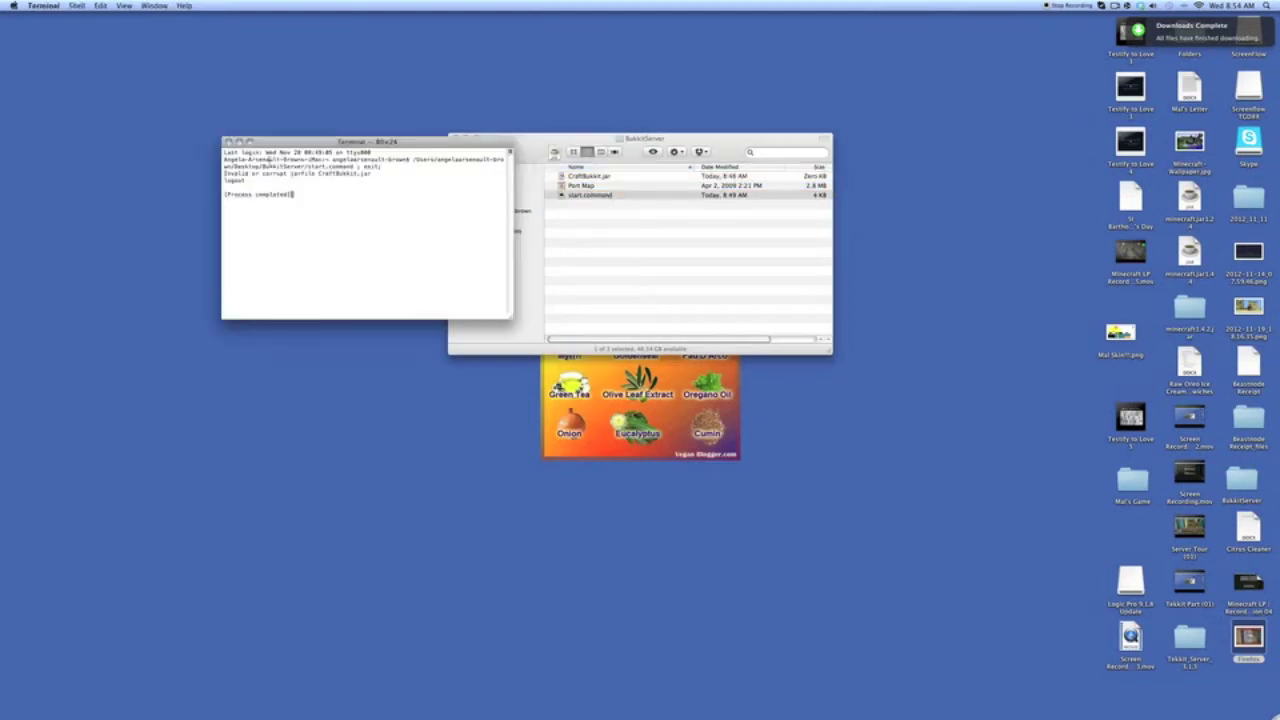
{"action": "left_click", "coordinate": [228, 142]}
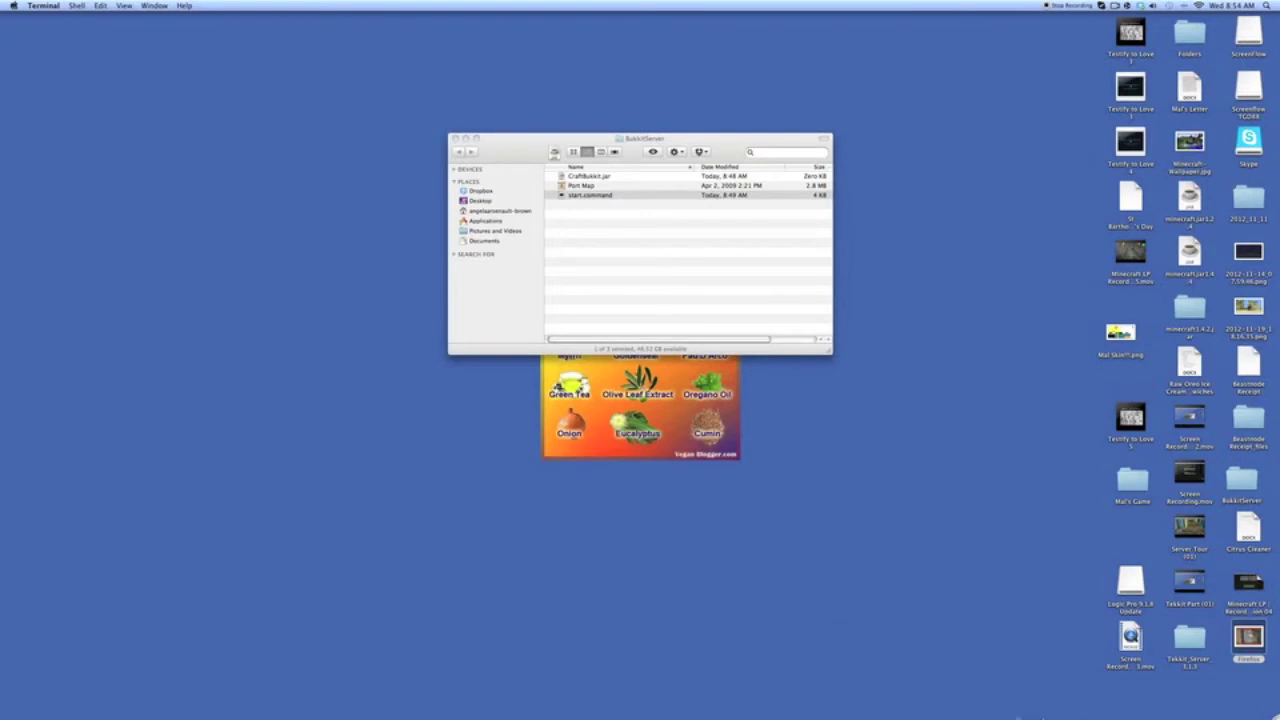
- Replace the broken CraftBukkit.jar with the 12.1 MB copy from the Trash
{"action": "mouse_move", "coordinate": [1004, 712]}
{"action": "left_click_drag", "start_coordinate": [1238, 713], "coordinate": [1228, 685]}
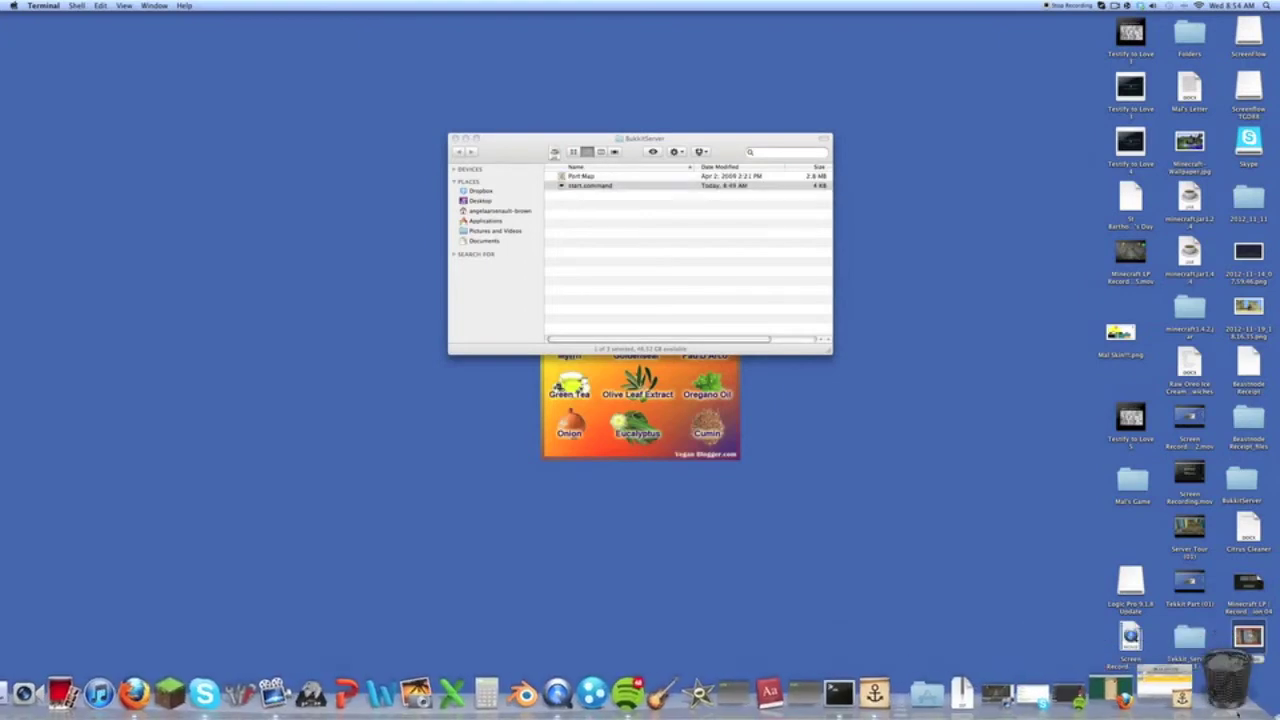
{"action": "left_click", "coordinate": [1228, 685]}
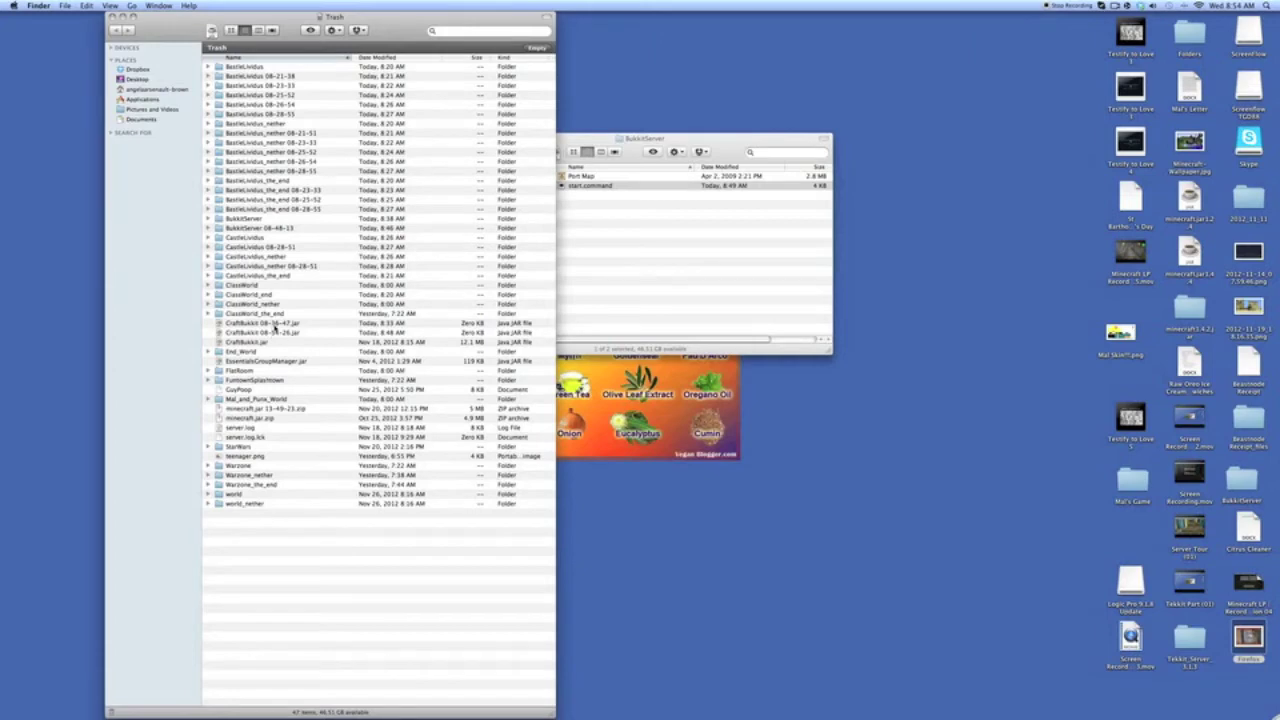
{"action": "left_click_drag", "start_coordinate": [264, 342], "coordinate": [712, 301]}
{"action": "left_click", "coordinate": [111, 18]}
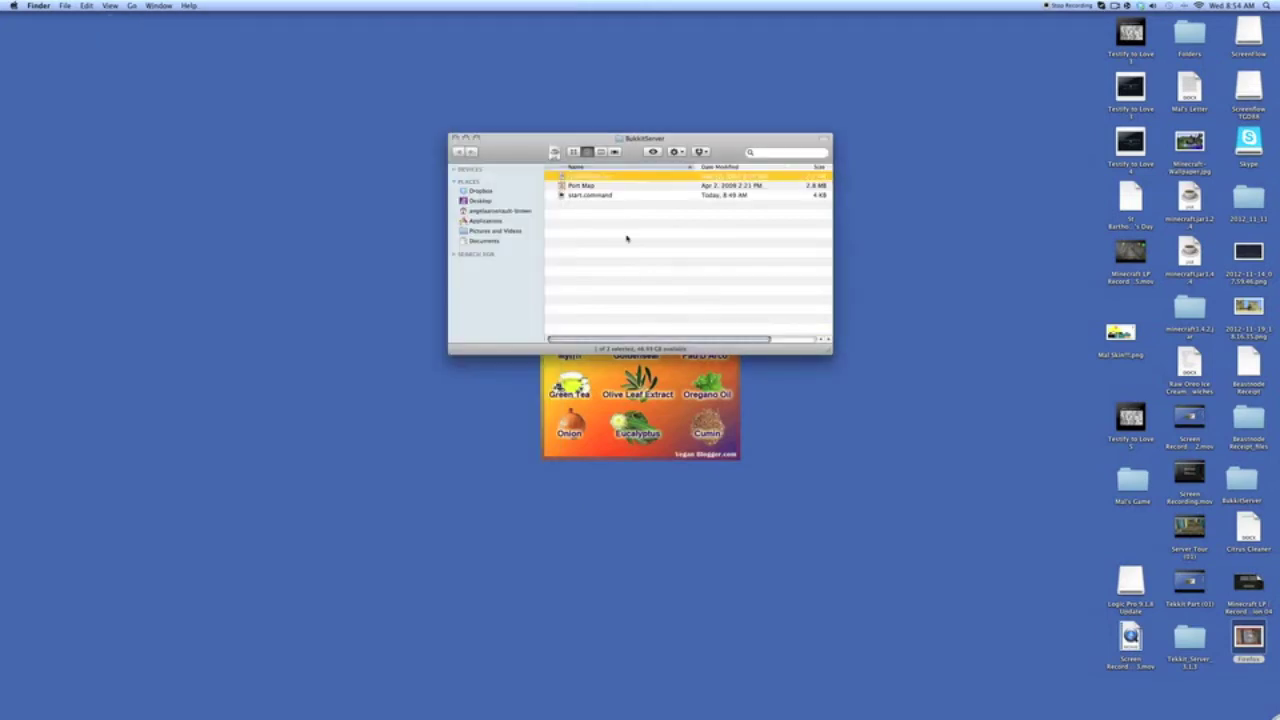
- Rerun start.command to generate the server files, quit it, and open server.properties
{"action": "double_click", "coordinate": [608, 196]}
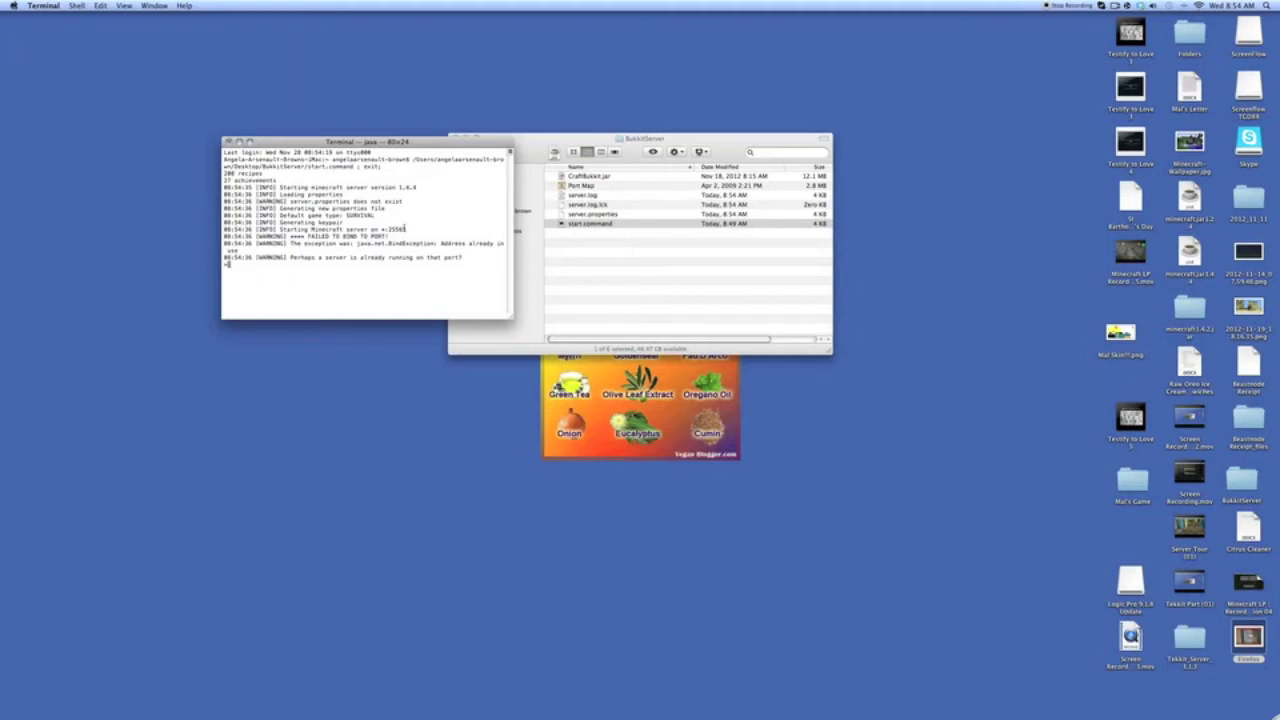
{"action": "key", "text": "super+w"}
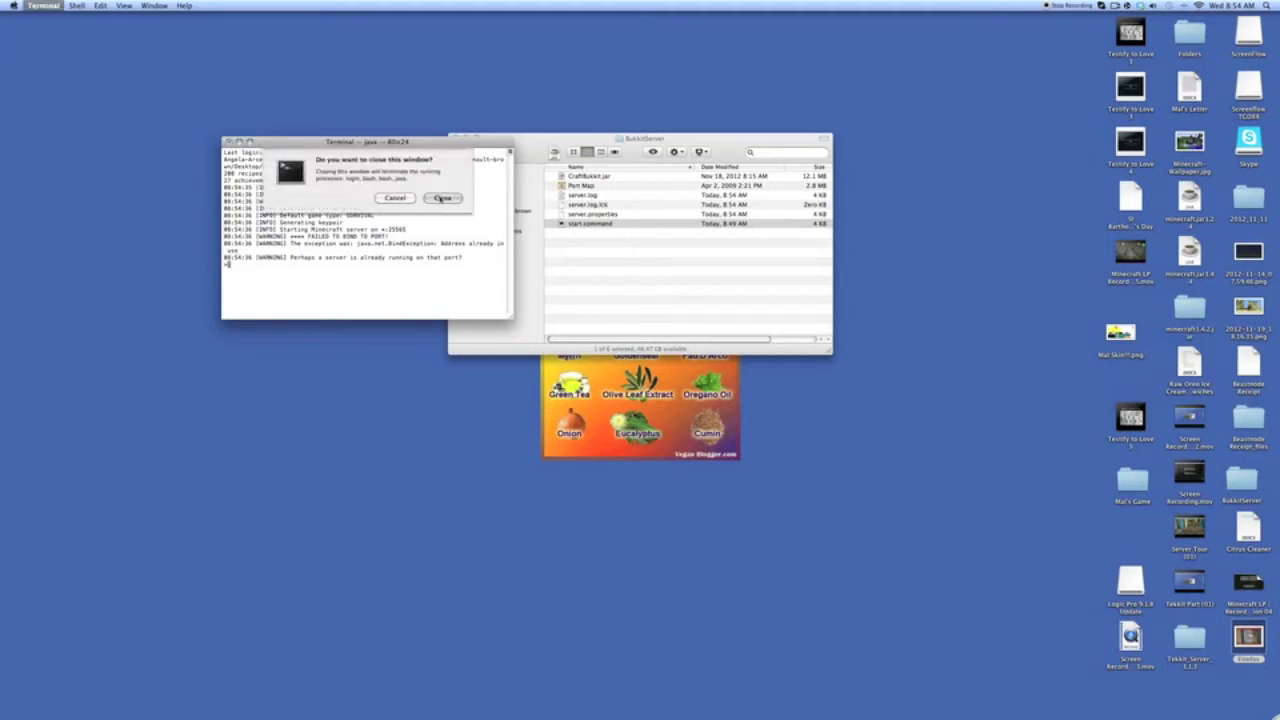
{"action": "left_click", "coordinate": [441, 198]}
{"action": "double_click", "coordinate": [590, 207]}
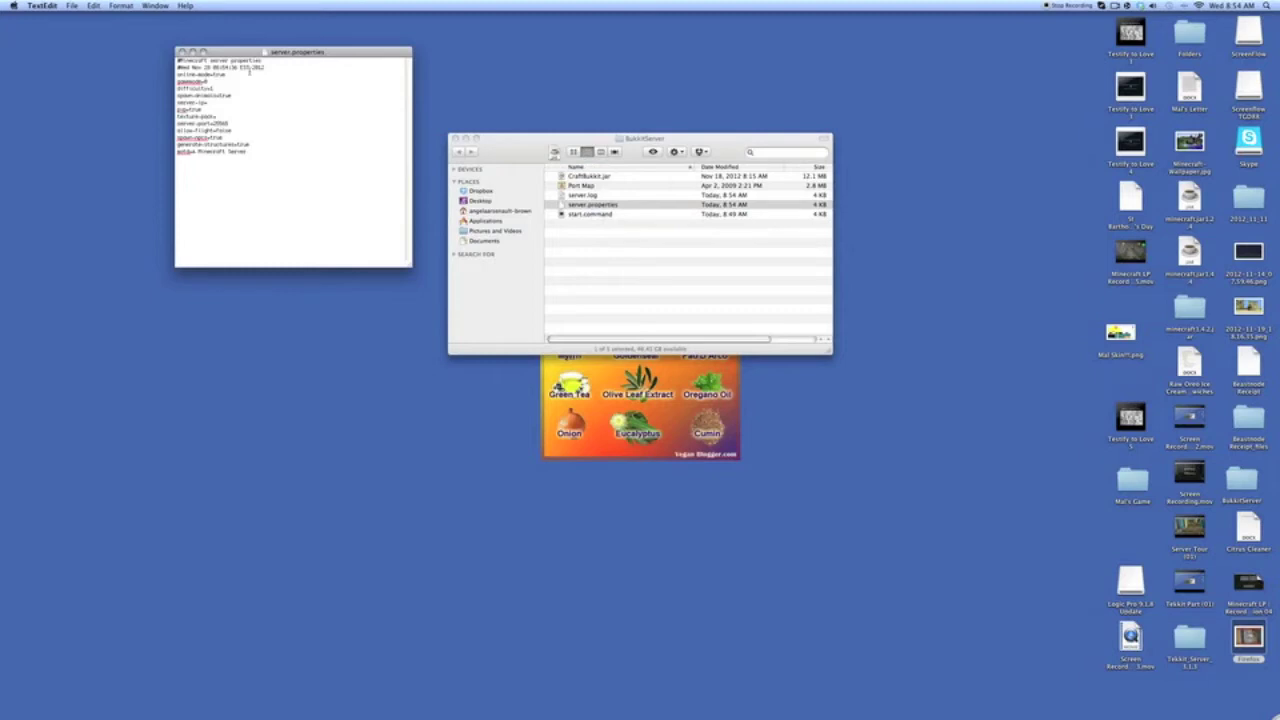
- Enlarge the server.properties text and place the caret on the motd line
{"action": "key", "text": "super+plus"}
{"action": "key", "text": "super+plus"}
{"action": "key", "text": "super+plus"}
{"action": "key", "text": "super+plus"}
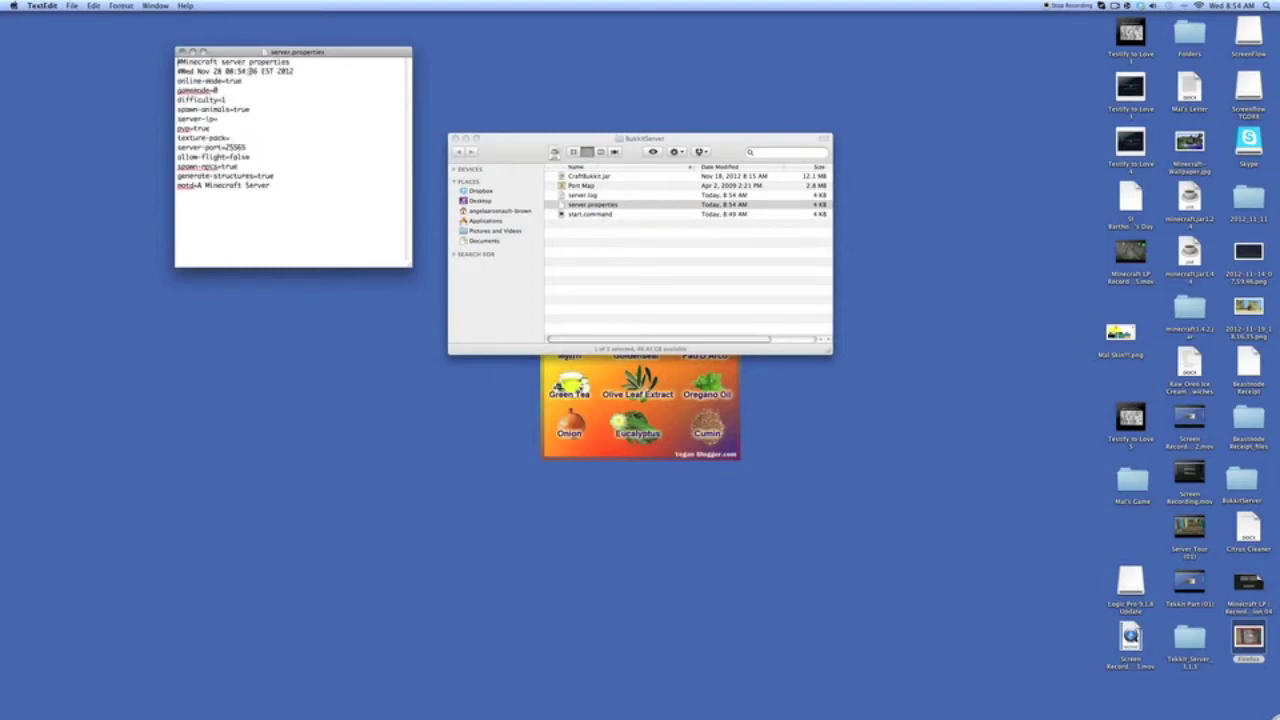
{"action": "key", "text": "super+plus"}
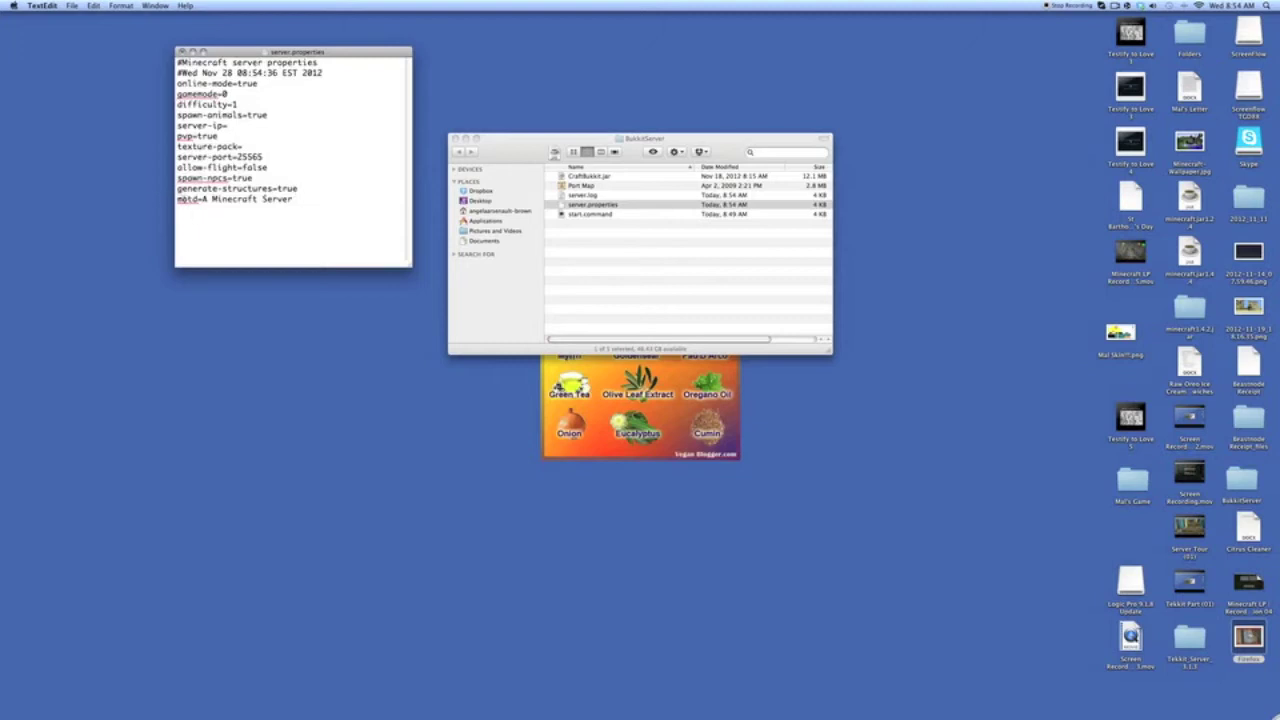
{"action": "left_click", "coordinate": [285, 200]}
{"action": "left_click_drag", "start_coordinate": [288, 200], "coordinate": [207, 203]}
{"action": "left_click_drag", "start_coordinate": [264, 204], "coordinate": [311, 204]}
{"action": "left_click", "coordinate": [292, 205]}
- Change server-port to 25563 and pvp to false, then save and close the file
{"action": "key", "text": "BackSpace"}
{"action": "type", "text": "3"}
{"action": "left_click_drag", "start_coordinate": [219, 136], "coordinate": [200, 140]}
{"action": "type", "text": "false"}
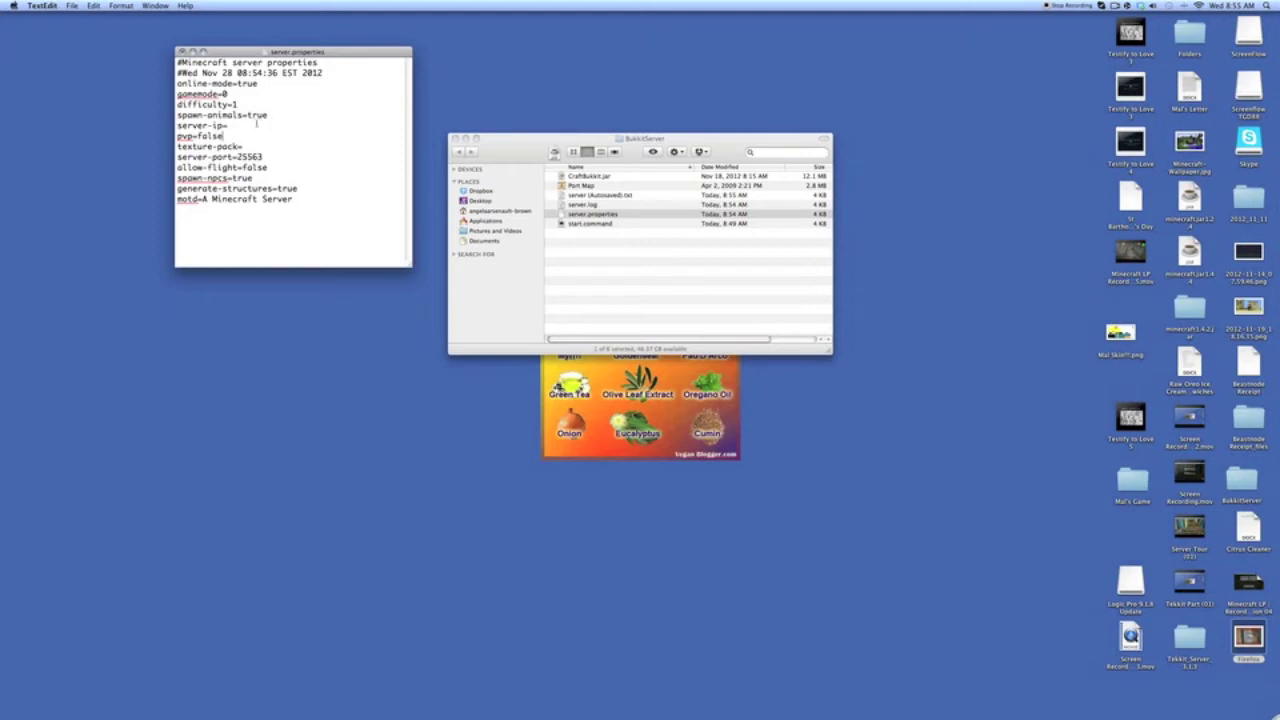
{"action": "left_click", "coordinate": [228, 94]}
{"action": "left_click", "coordinate": [181, 51]}
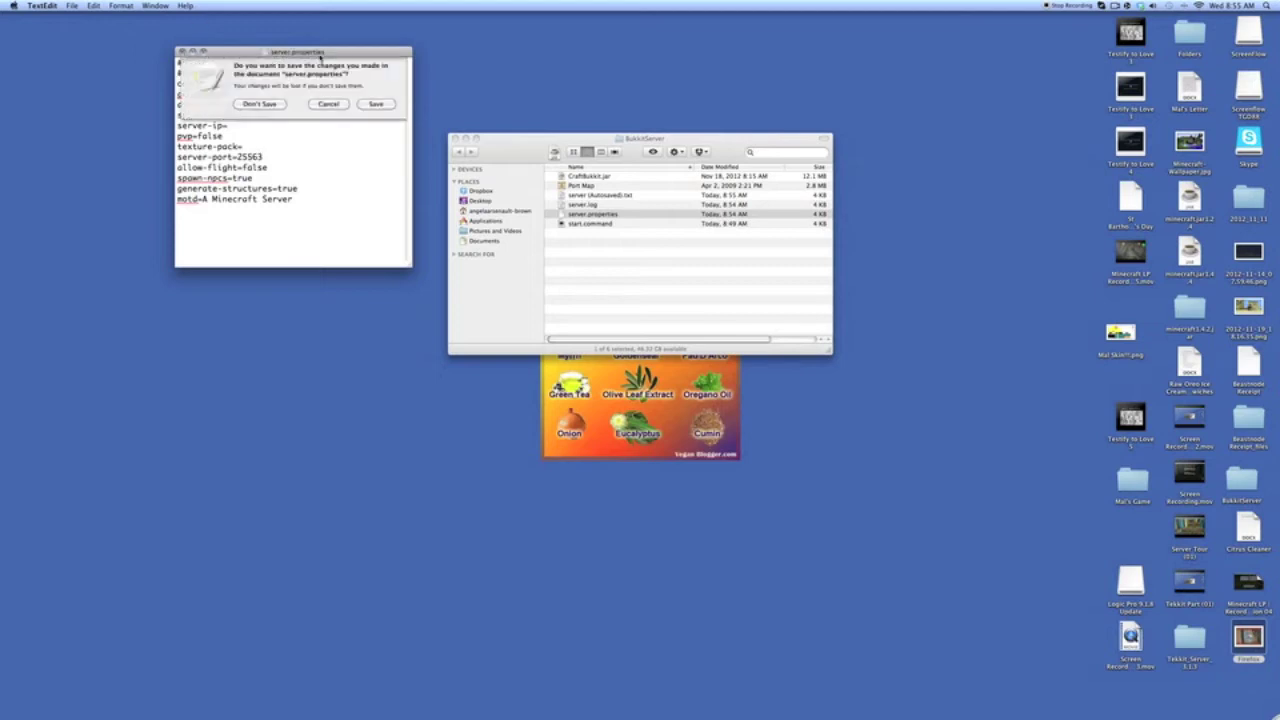
{"action": "left_click", "coordinate": [375, 108]}
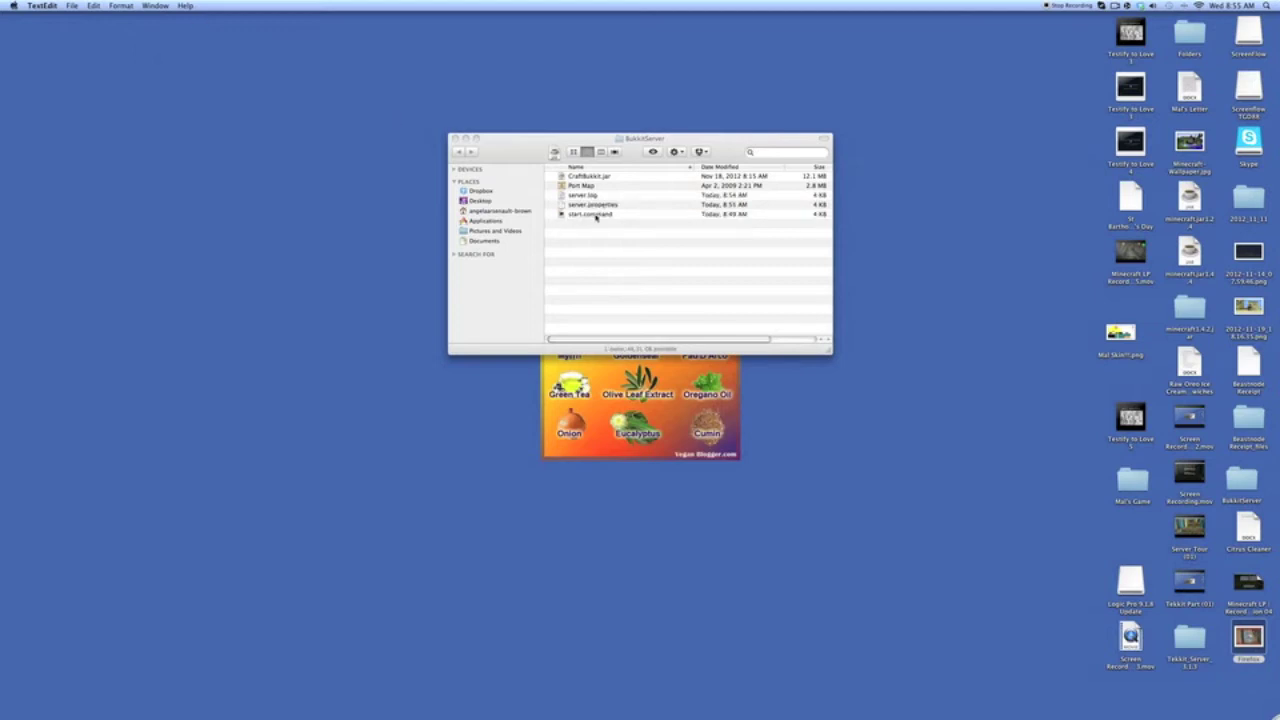
- Run start.command once to generate server files, then close its Terminal window
{"action": "double_click", "coordinate": [596, 214]}
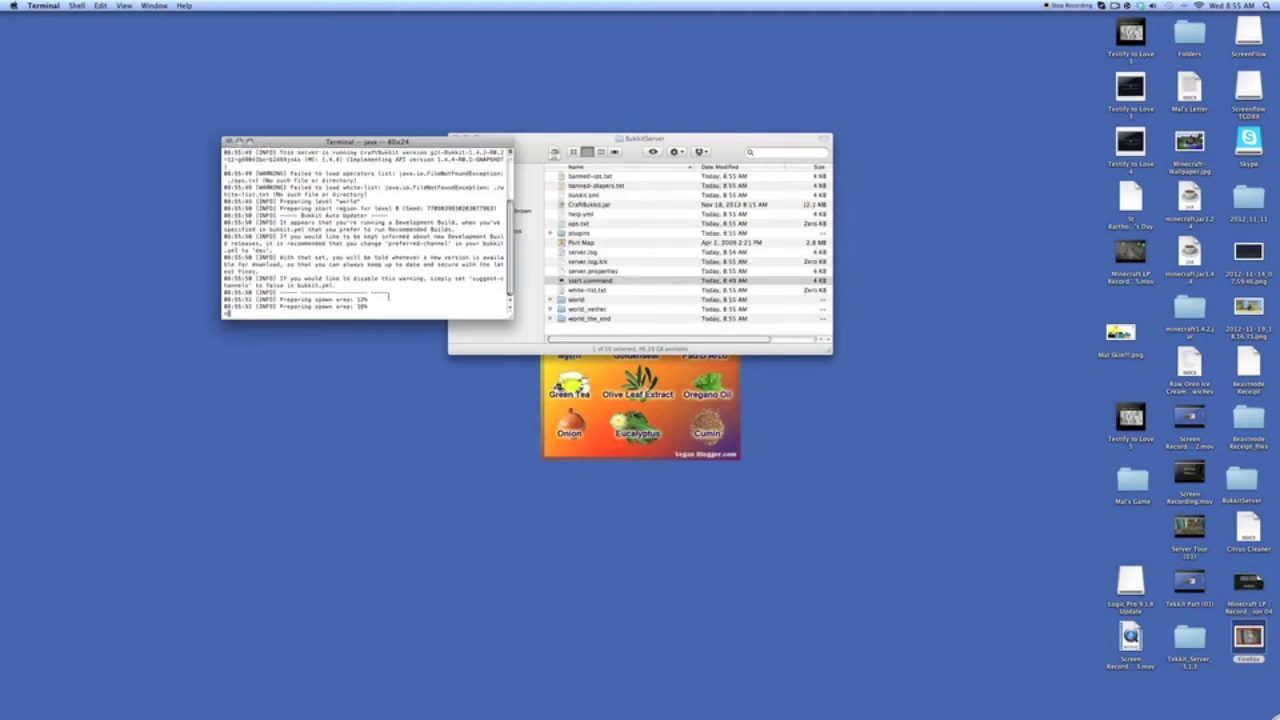
{"action": "key", "text": "super+w"}
{"action": "left_click", "coordinate": [447, 198]}
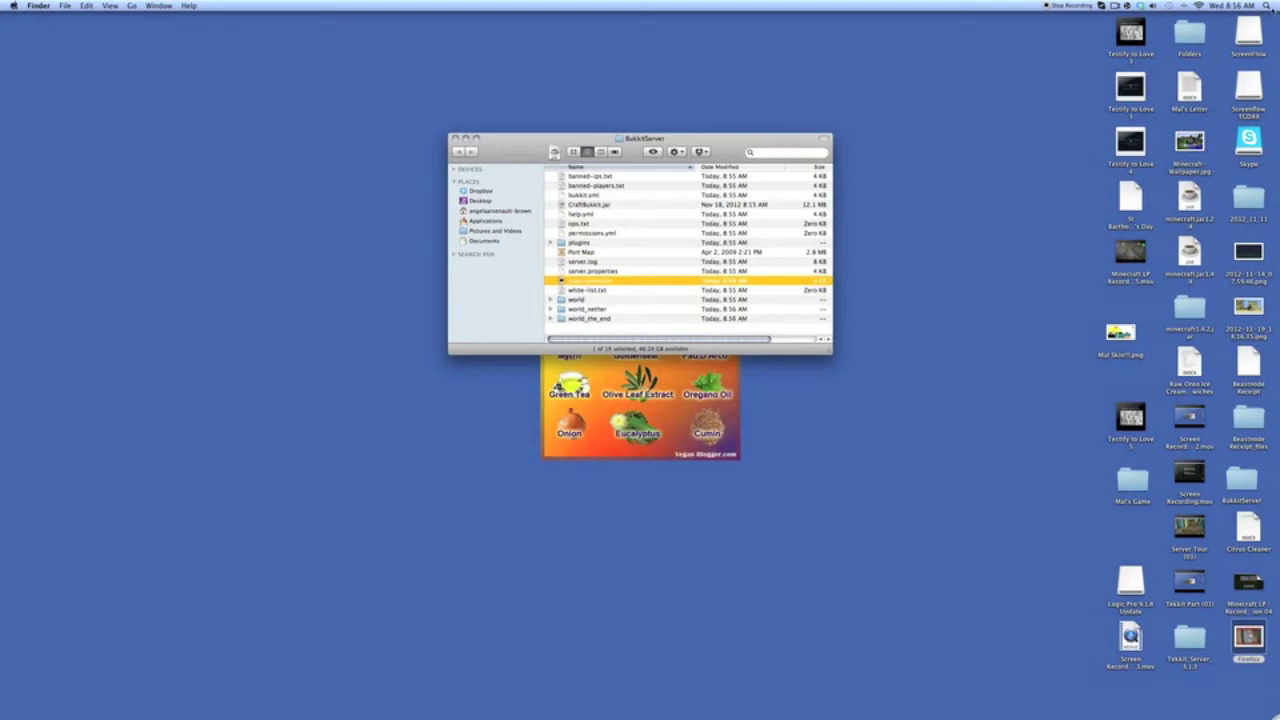
- Move the CastleLividus folder from the Trash into BukkitServer and reopen server.properties
{"action": "left_click", "coordinate": [1254, 692]}
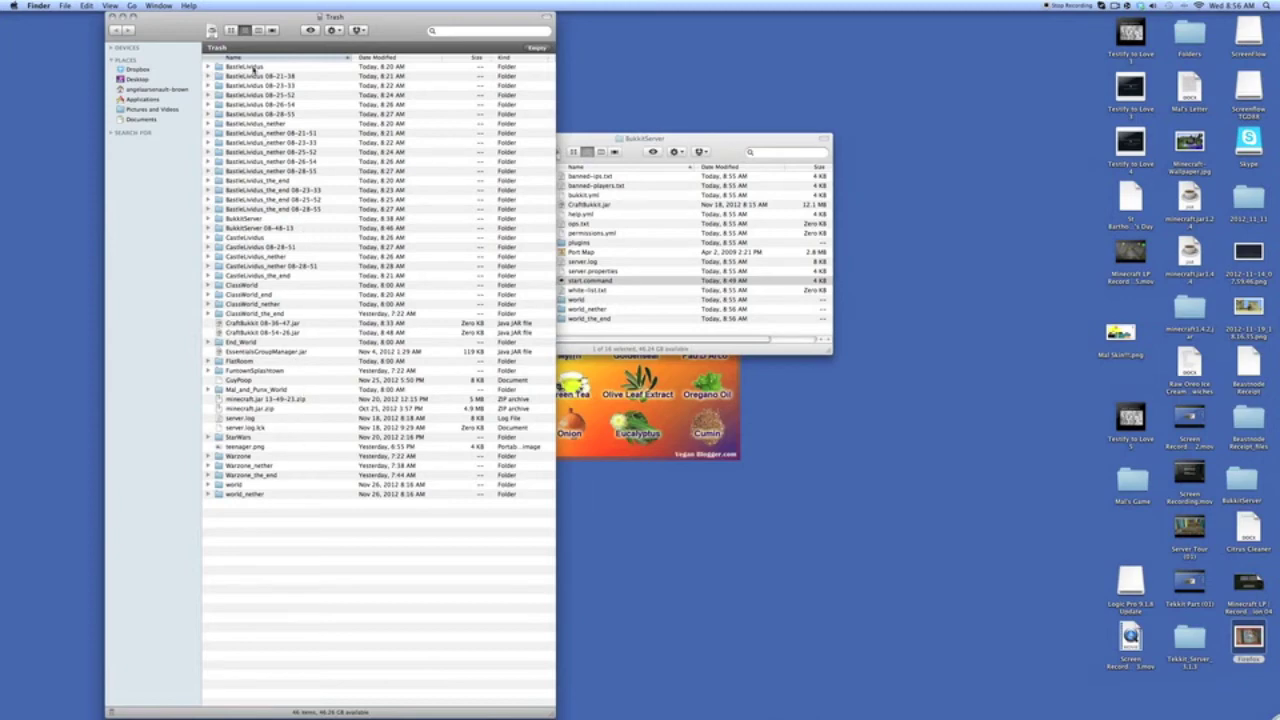
{"action": "left_click", "coordinate": [677, 333]}
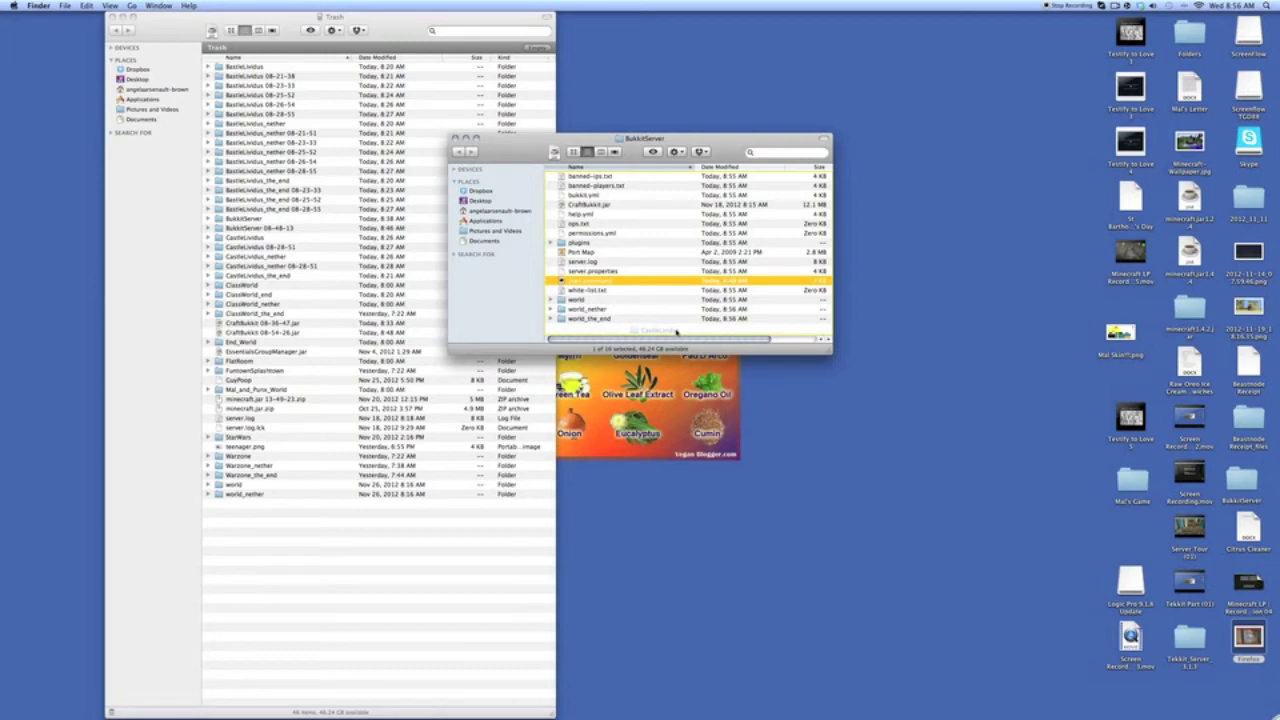
{"action": "left_click_drag", "start_coordinate": [677, 333], "coordinate": [677, 334]}
{"action": "left_click", "coordinate": [115, 22]}
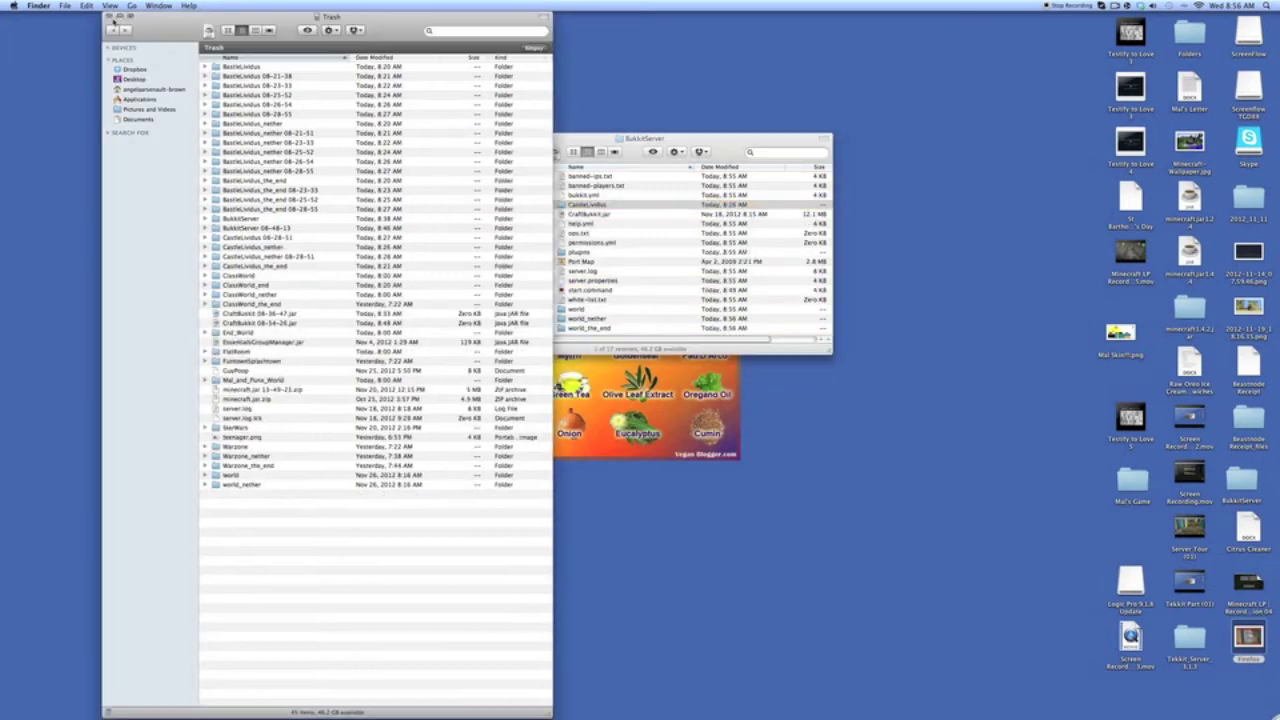
{"action": "left_click", "coordinate": [110, 17]}
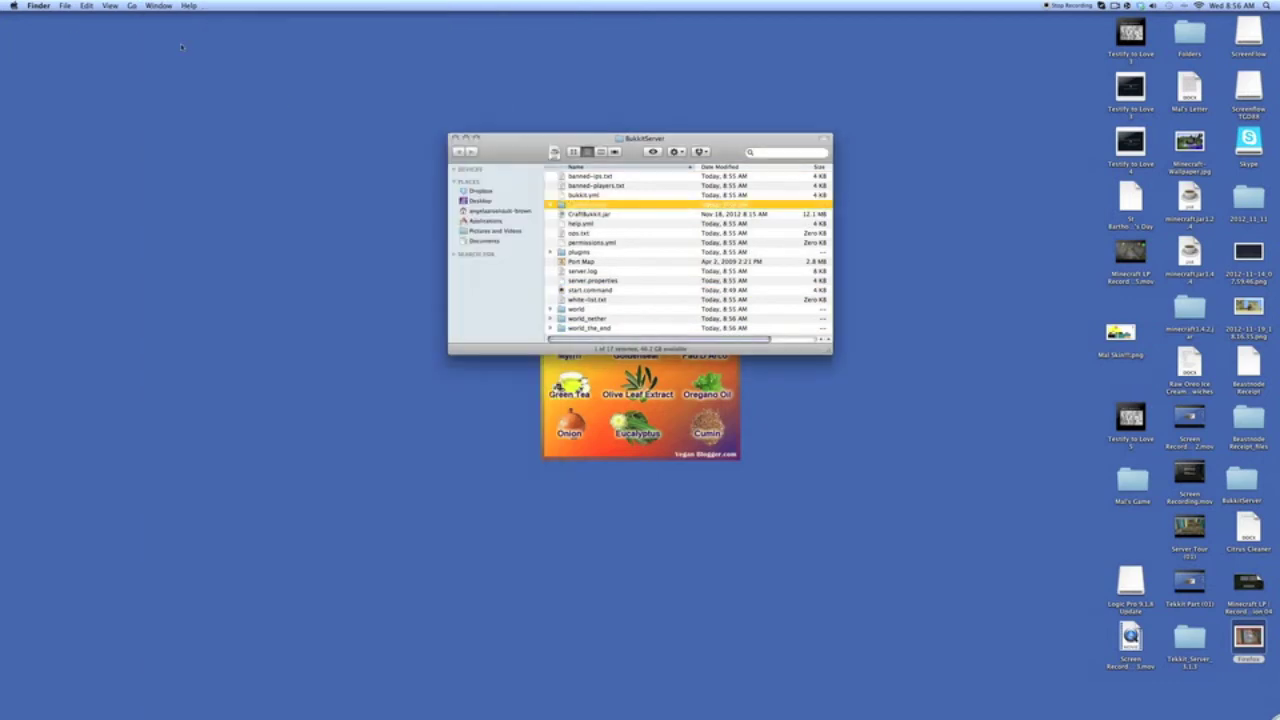
{"action": "double_click", "coordinate": [588, 282]}
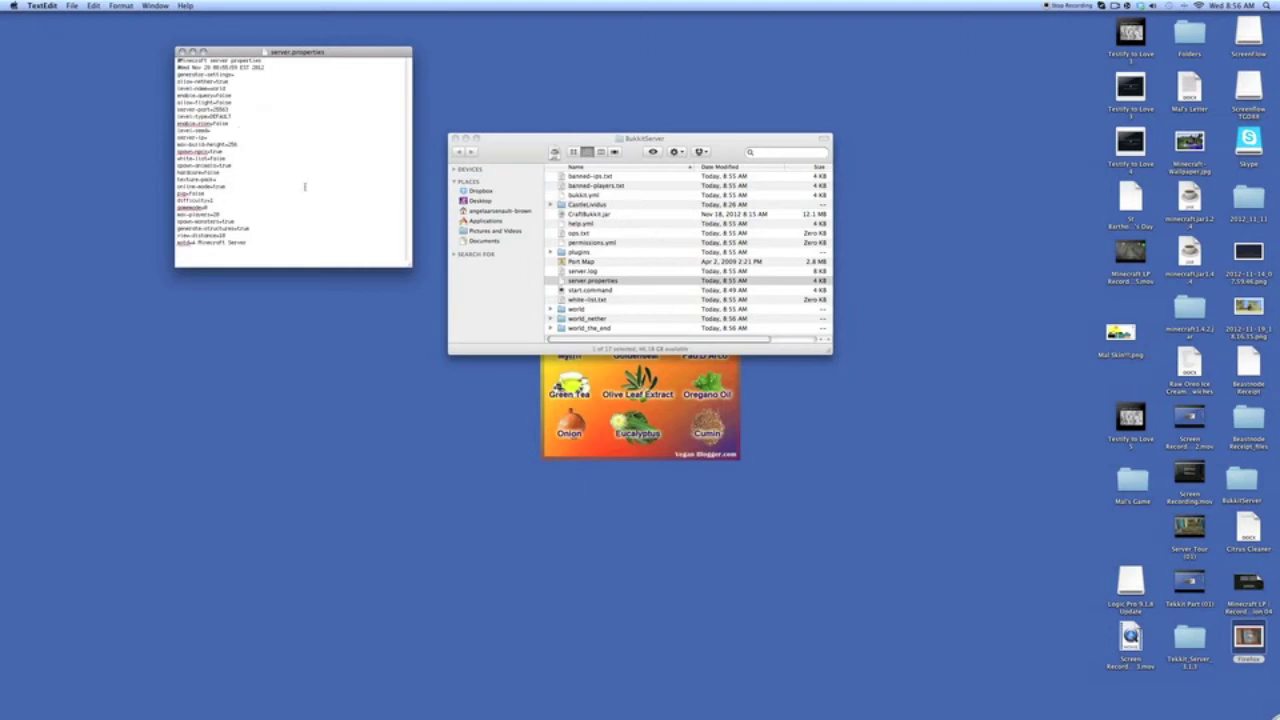
- Enlarge the window and text, and change level-name from world to CastleLividus
{"action": "left_click", "coordinate": [203, 51]}
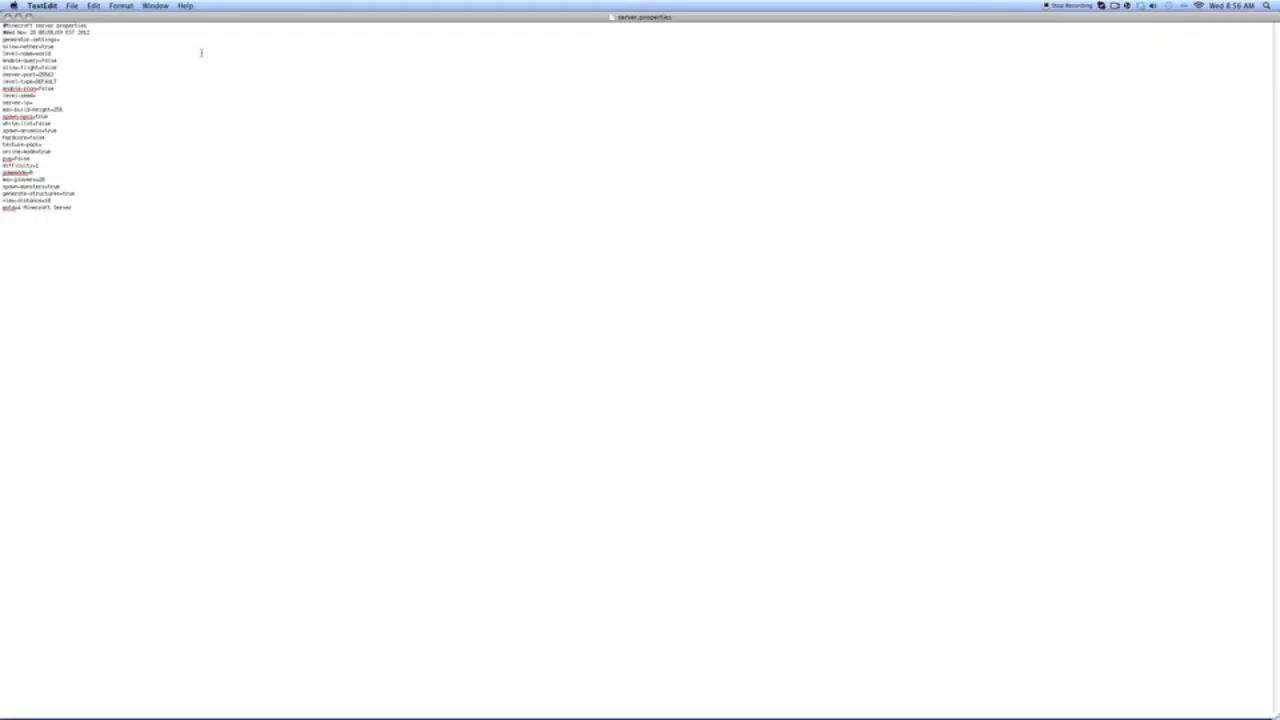
{"action": "key", "text": "super+plus"}
{"action": "key", "text": "super+plus"}
{"action": "key", "text": "super+plus"}
{"action": "key", "text": "super+plus"}
{"action": "key", "text": "super+plus"}
{"action": "key", "text": "super+plus"}
{"action": "key", "text": "super+plus"}
{"action": "key", "text": "super+plus"}
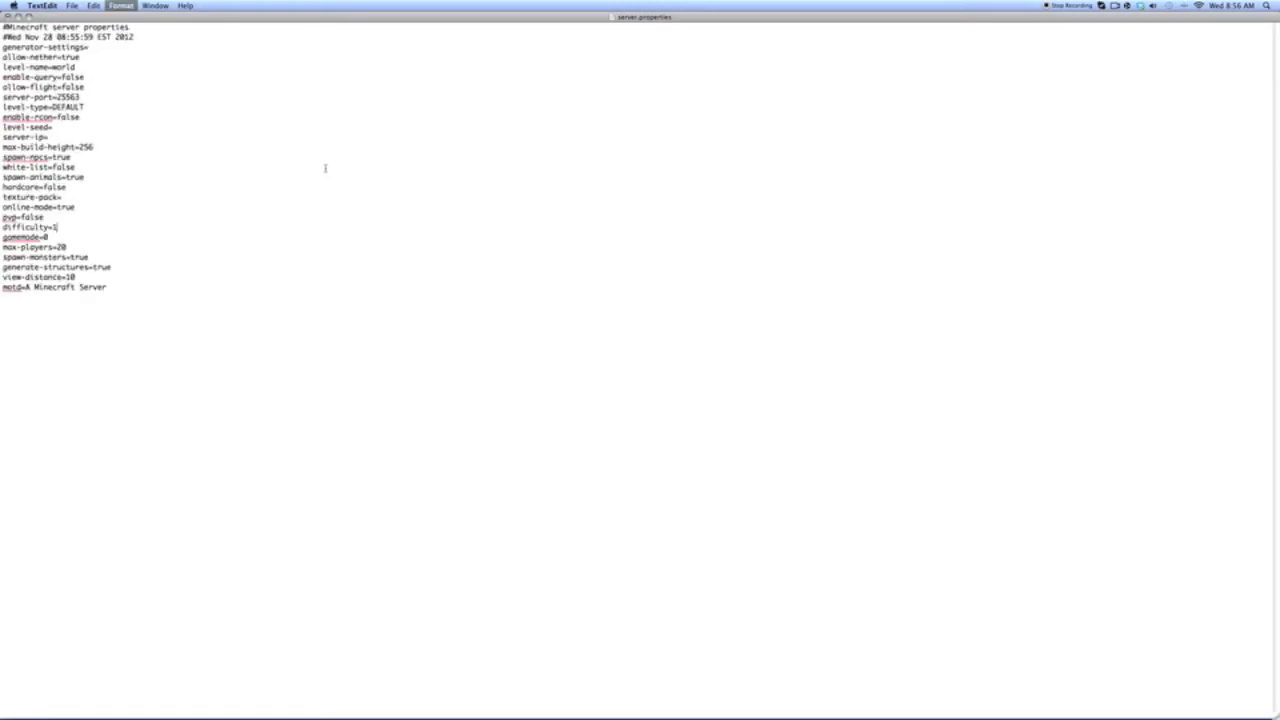
{"action": "key", "text": "super+plus"}
{"action": "key", "text": "super+plus"}
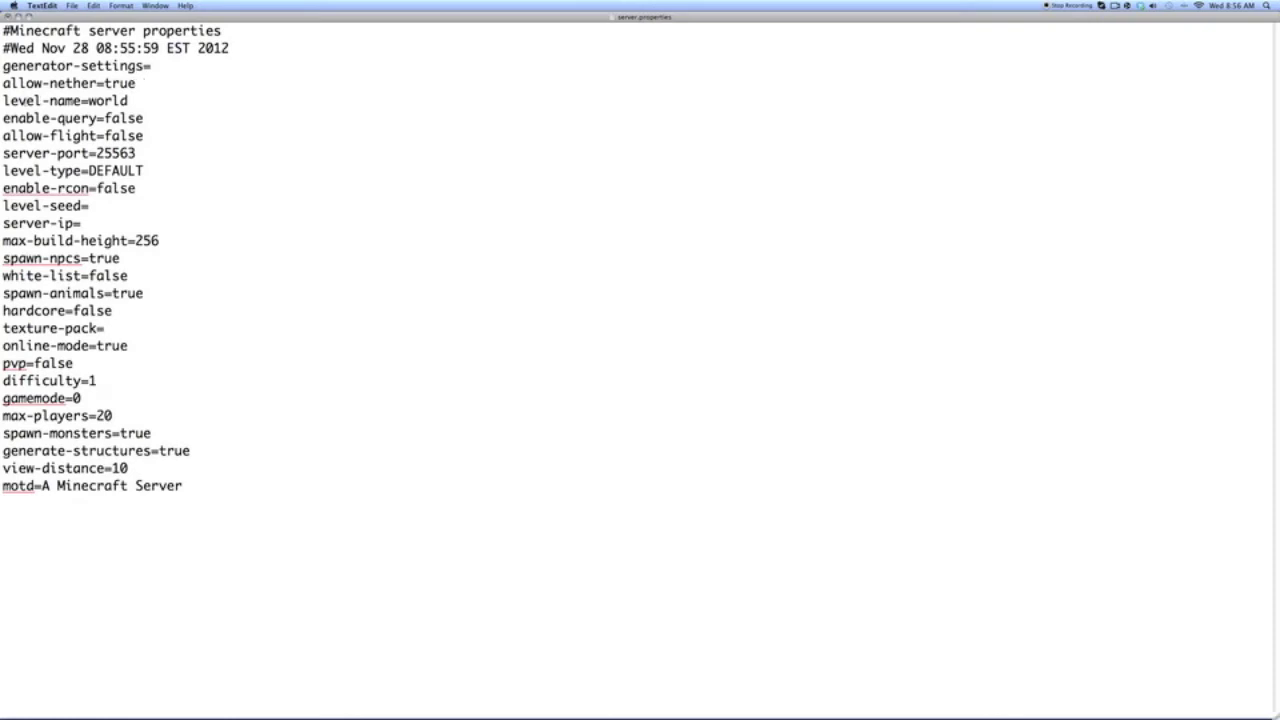
{"action": "left_click_drag", "start_coordinate": [135, 101], "coordinate": [88, 101]}
{"action": "type", "text": "CastleLividus"}
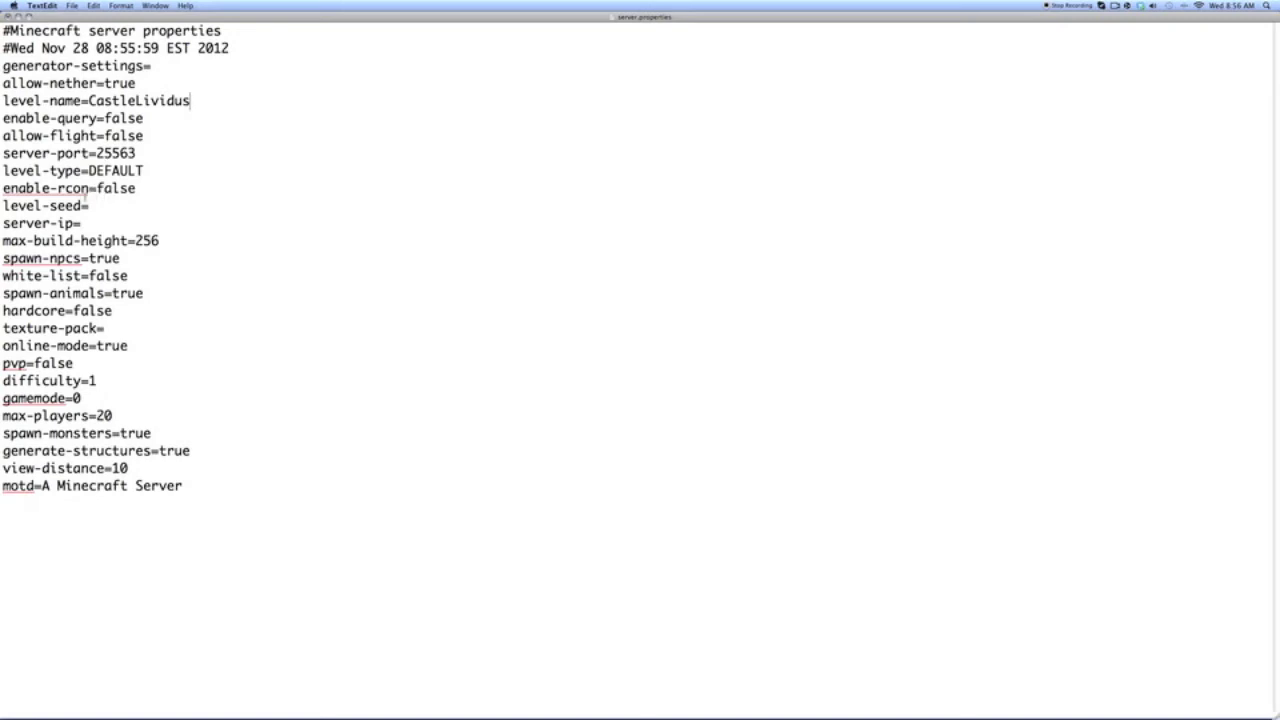
- Type the seed gimmeavillage on level-seed, then delete it to leave it empty
{"action": "left_click", "coordinate": [96, 208]}
{"action": "type", "text": "gimmeavillage"}
{"action": "key", "text": "BackSpace"}
{"action": "key", "text": "BackSpace"}
{"action": "key", "text": "BackSpace"}
{"action": "key", "text": "BackSpace"}
{"action": "key", "text": "BackSpace"}
{"action": "key", "text": "BackSpace"}
{"action": "key", "text": "BackSpace"}
{"action": "key", "text": "BackSpace"}
{"action": "key", "text": "BackSpace"}
{"action": "key", "text": "BackSpace"}
{"action": "key", "text": "BackSpace"}
{"action": "key", "text": "BackSpace"}
{"action": "key", "text": "BackSpace"}
- Review hardcore and difficulty, and try max-players 40 before restoring 20
{"action": "left_click_drag", "start_coordinate": [113, 311], "coordinate": [76, 311]}
{"action": "left_click", "coordinate": [76, 311]}
{"action": "left_click", "coordinate": [98, 381]}
{"action": "double_click", "coordinate": [110, 415]}
{"action": "type", "text": "40"}
- Change spawn-monsters to false and close server.properties
{"action": "key", "text": "BackSpace"}
{"action": "key", "text": "BackSpace"}
{"action": "type", "text": "20"}
{"action": "left_click", "coordinate": [153, 433]}
{"action": "key", "text": "BackSpace"}
{"action": "key", "text": "BackSpace"}
{"action": "key", "text": "BackSpace"}
{"action": "key", "text": "BackSpace"}
{"action": "type", "text": "false"}
{"action": "left_click", "coordinate": [6, 17]}
- Relaunch the server with start.command so it loads the CastleLividus world
{"action": "double_click", "coordinate": [597, 290]}
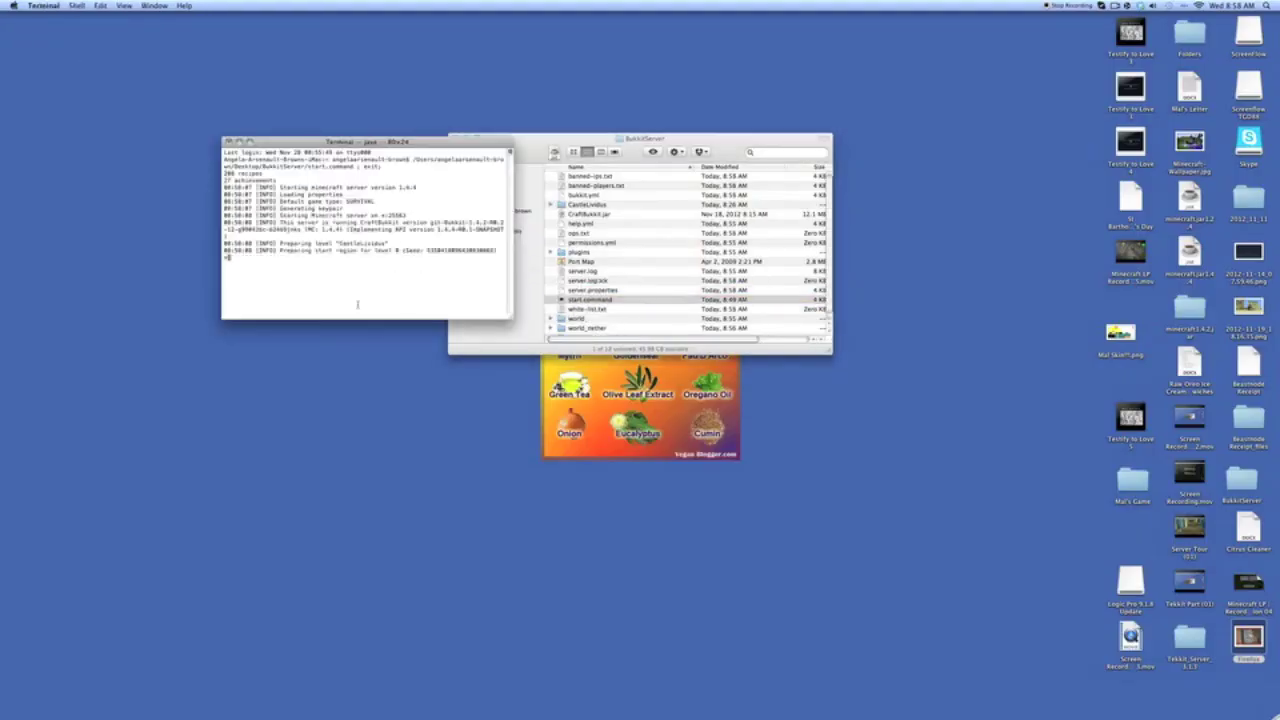
{"action": "mouse_move", "coordinate": [357, 713]}
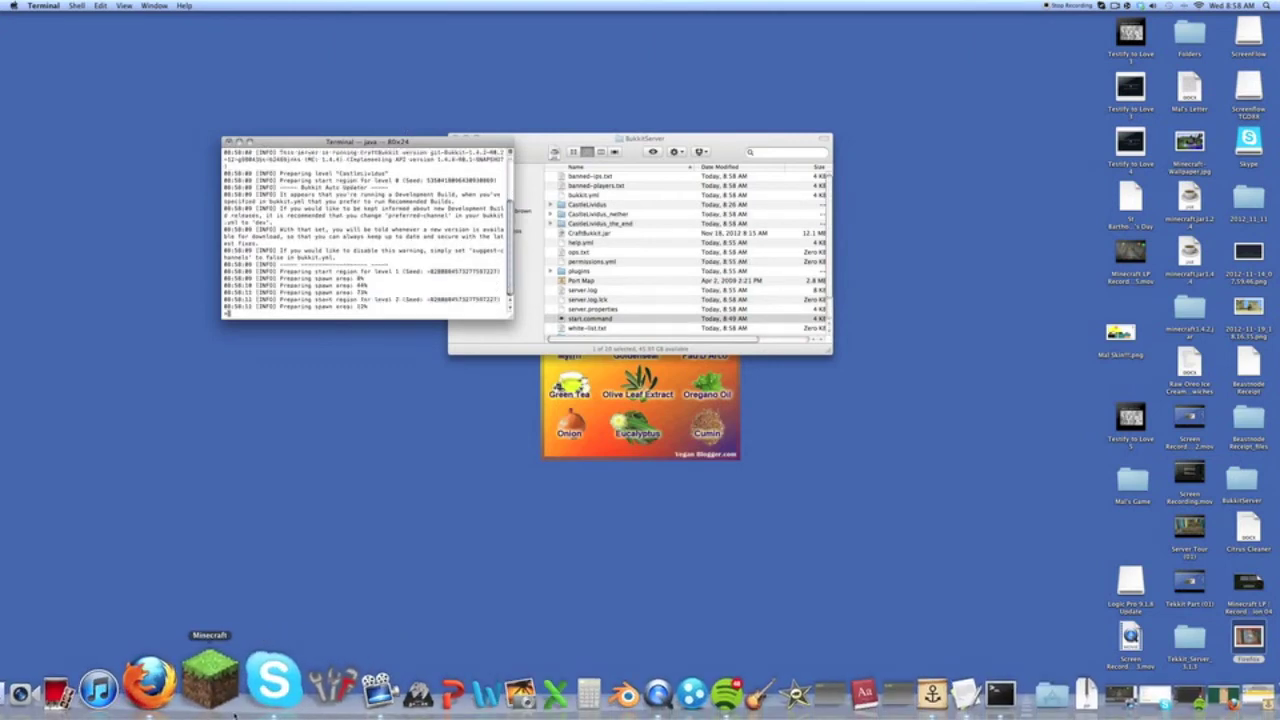
- Check the public IP address on whatsmyip.net, then close Firefox
{"action": "left_click", "coordinate": [190, 690]}
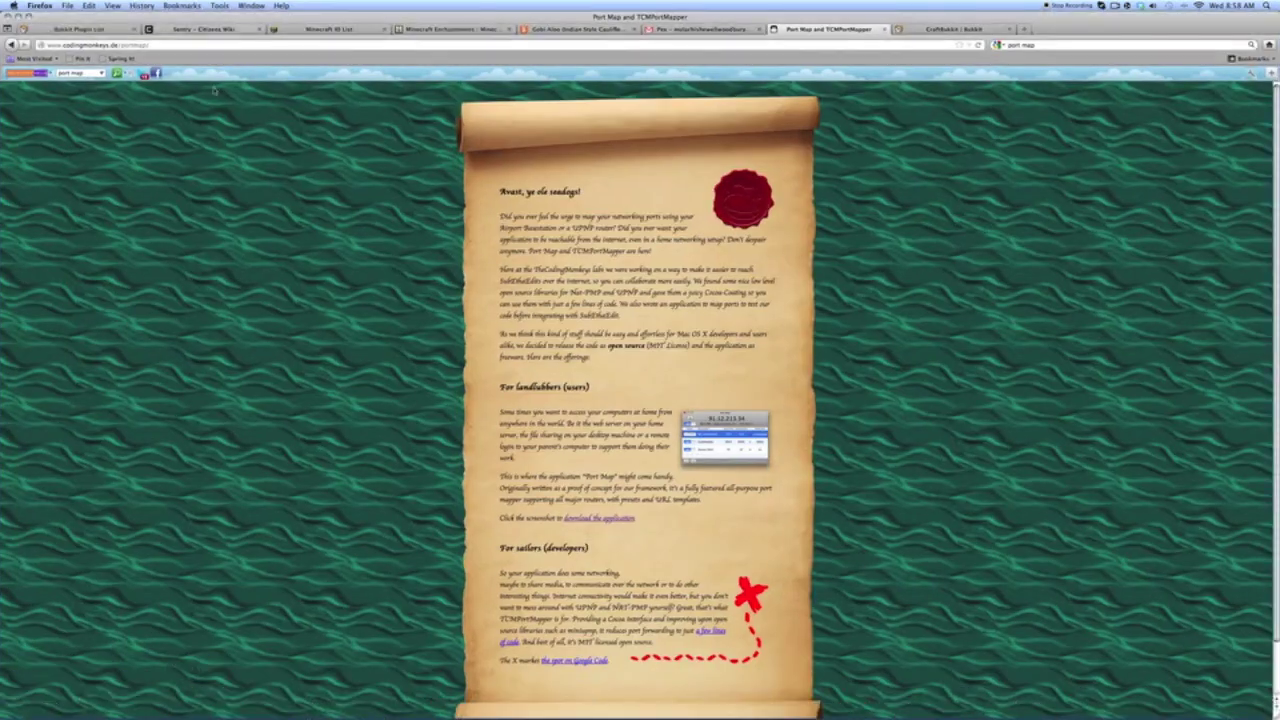
{"action": "key", "text": "super+t"}
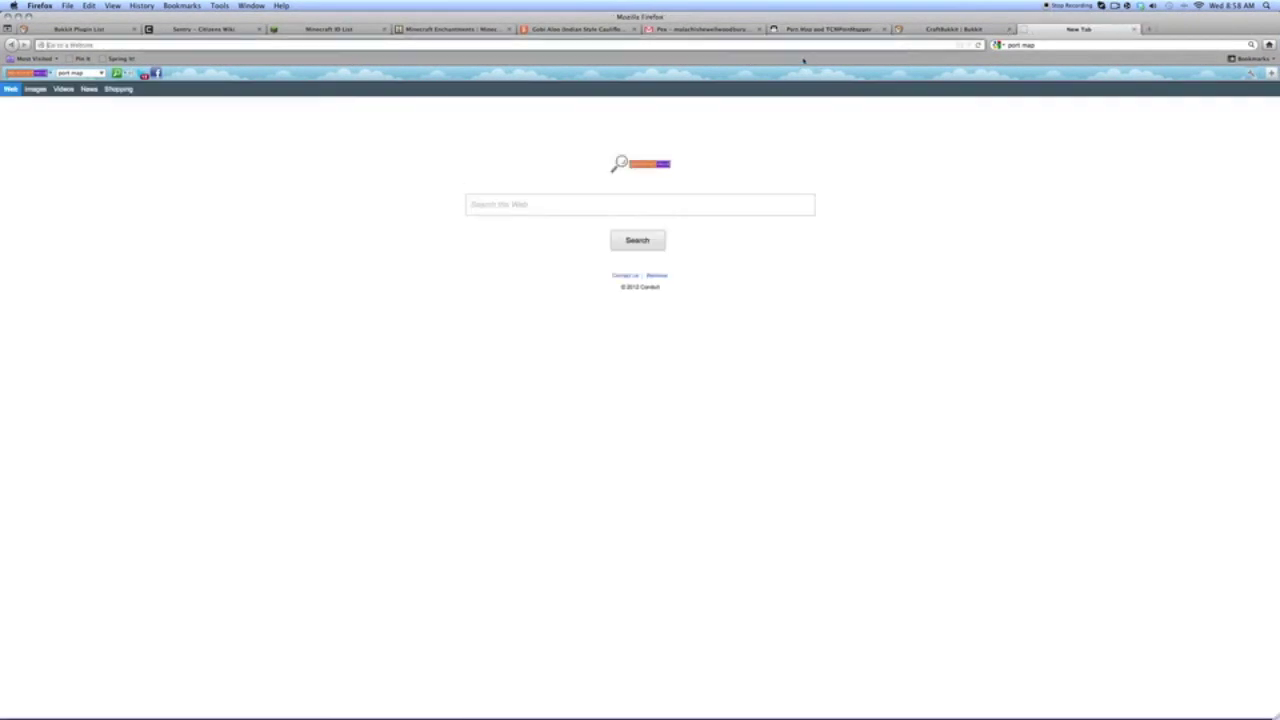
{"action": "left_click", "coordinate": [808, 46]}
{"action": "type", "text": "whatsmy"}
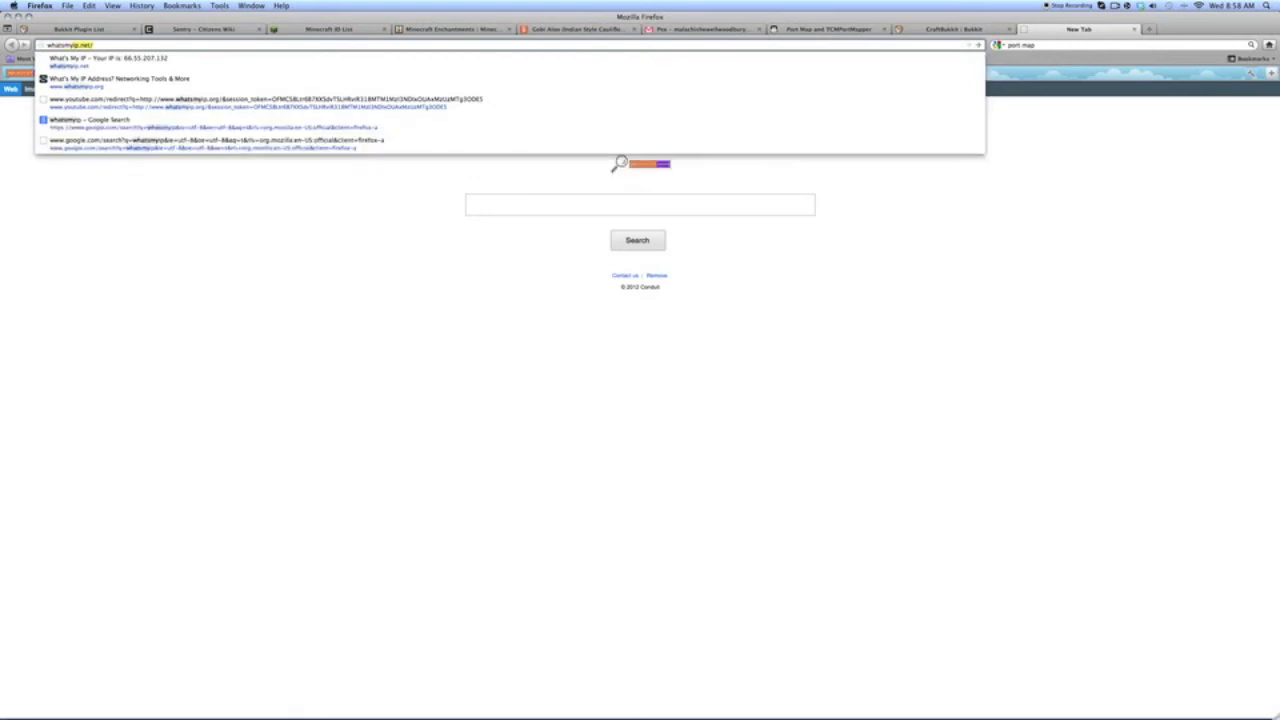
{"action": "type", "text": "ip.net"}
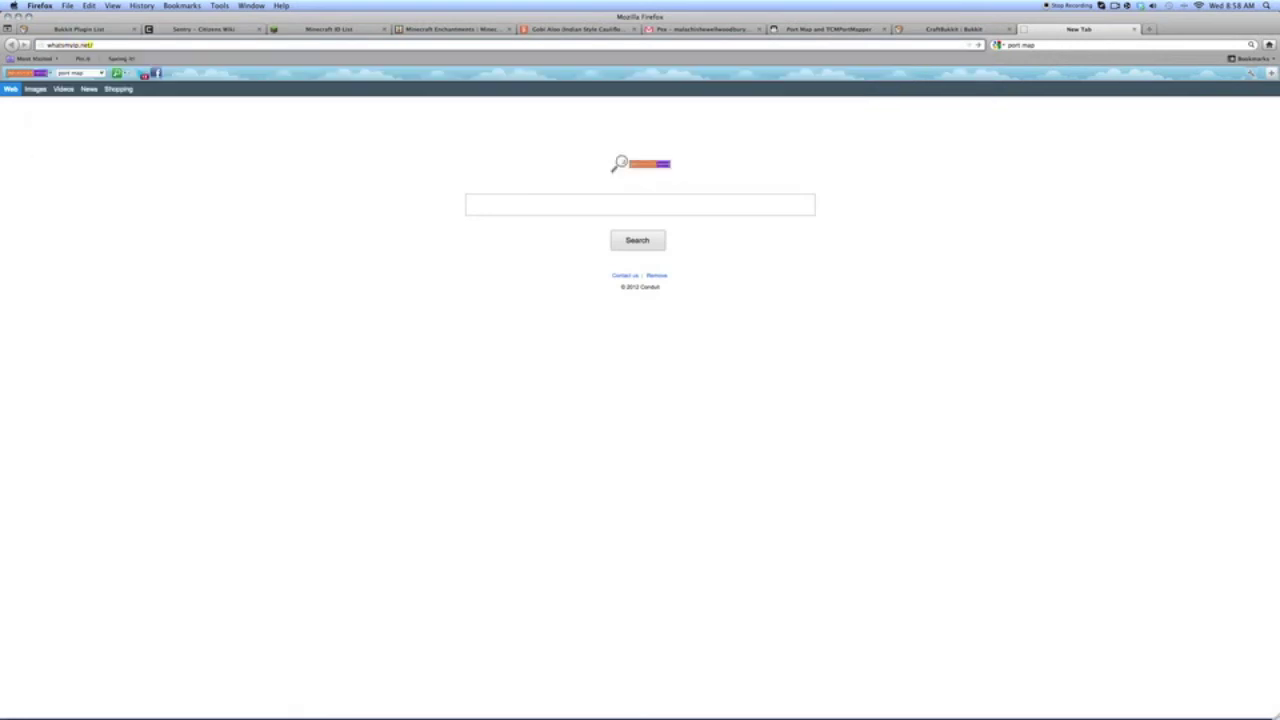
{"action": "key", "text": "Down"}
{"action": "key", "text": "Return"}
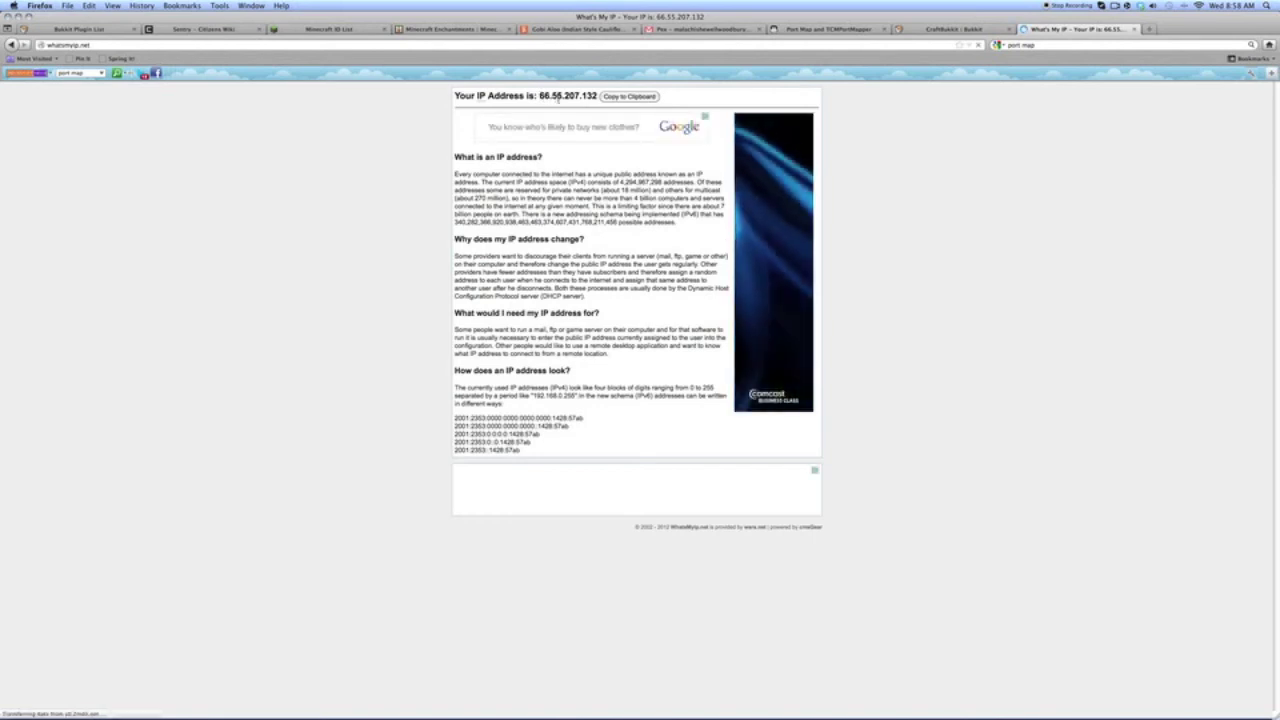
{"action": "left_click", "coordinate": [1134, 29]}
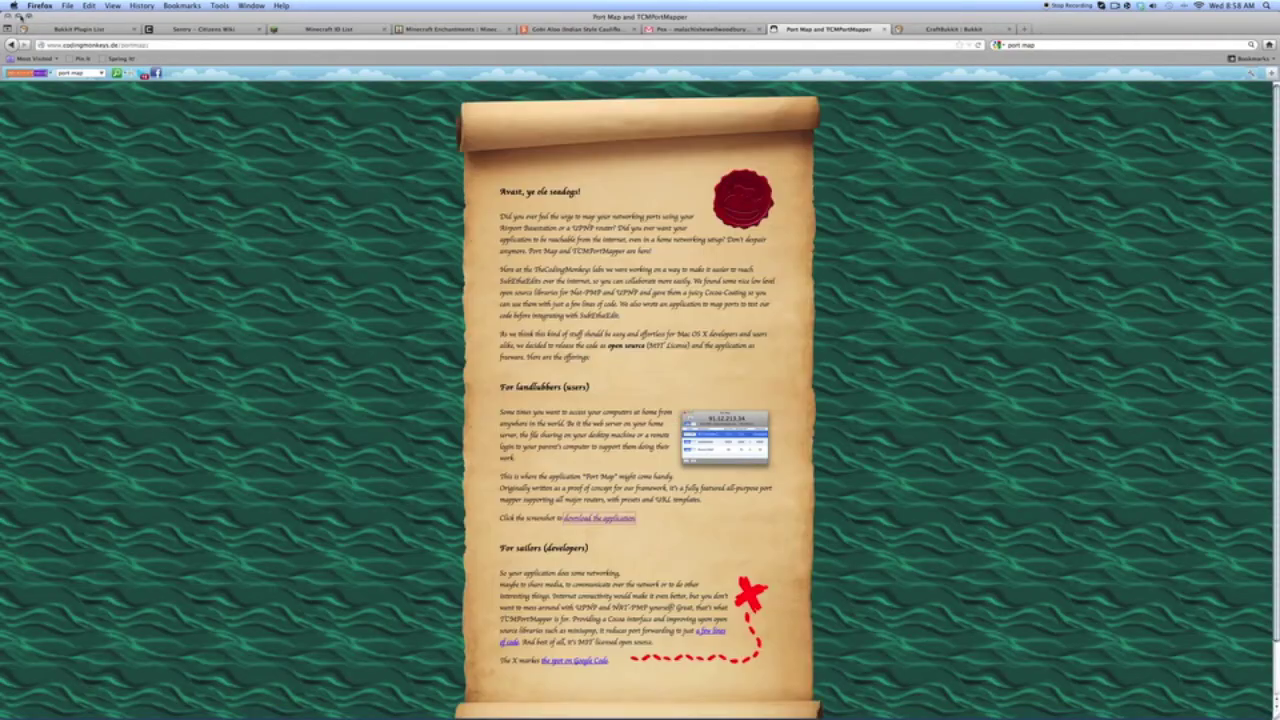
{"action": "left_click", "coordinate": [17, 15]}
- Launch Minecraft from the Dock, log in, and maximize the launcher window
{"action": "mouse_move", "coordinate": [310, 700]}
{"action": "left_click", "coordinate": [228, 682]}
{"action": "left_click", "coordinate": [802, 468]}
{"action": "left_click", "coordinate": [455, 246]}
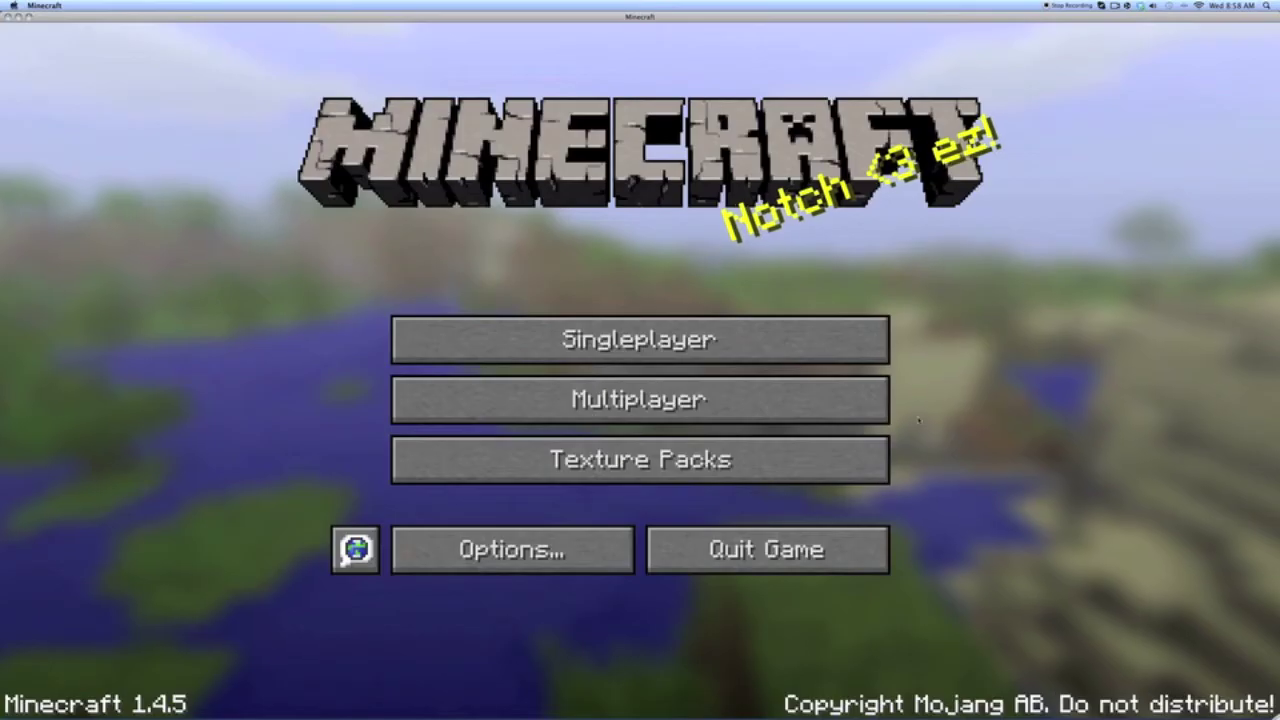
- Join the newly started server from the Multiplayer server list
{"action": "left_click", "coordinate": [851, 400]}
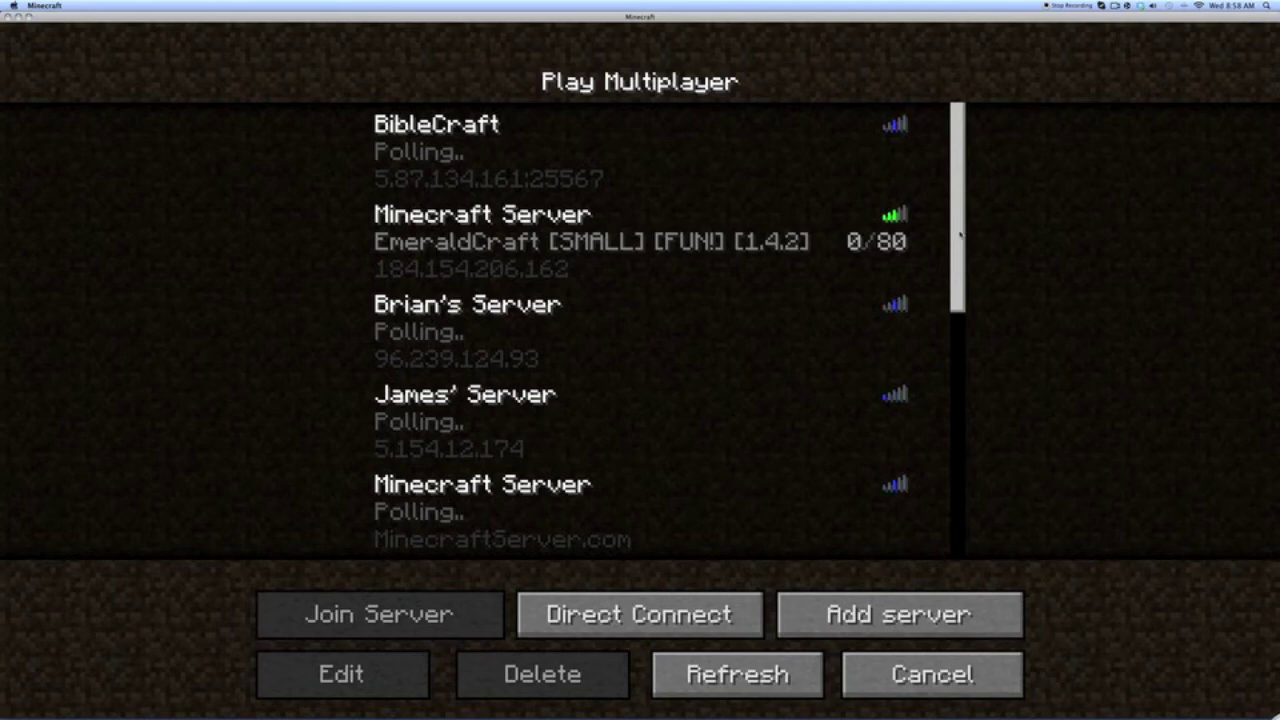
{"action": "scroll", "coordinate": [493, 535], "scroll_direction": "down", "scroll_amount": 10}
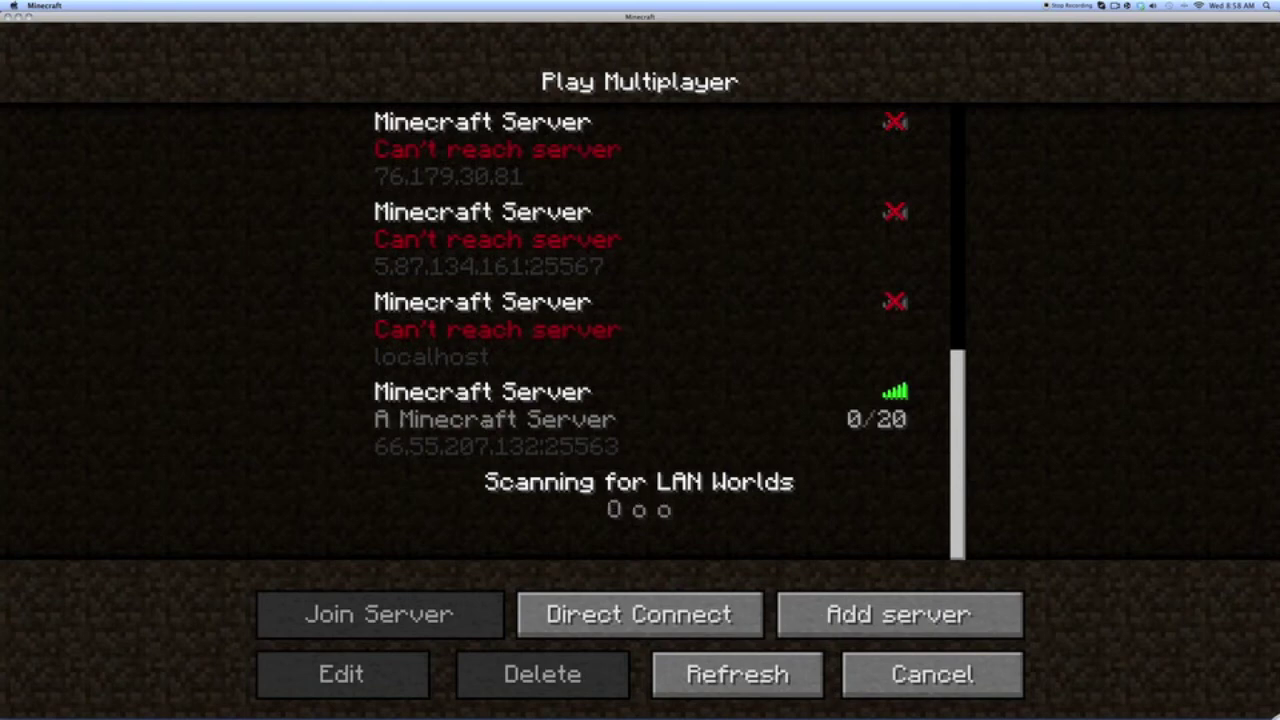
{"action": "left_click", "coordinate": [531, 428]}
{"action": "left_click", "coordinate": [428, 618]}
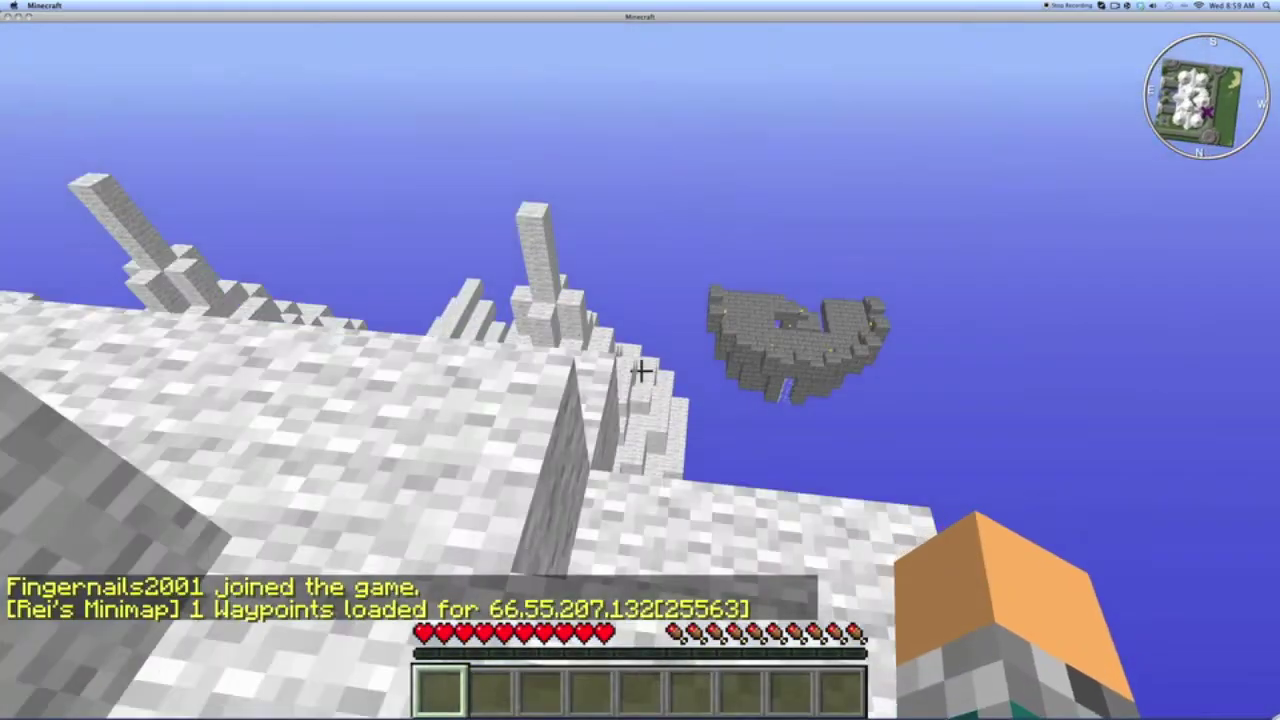
- Enable flying with /fly and glance at the waypoints and inventory screens
{"action": "key", "text": "w"}
{"action": "key", "text": "space"}
{"action": "type", "text": "t/fly"}
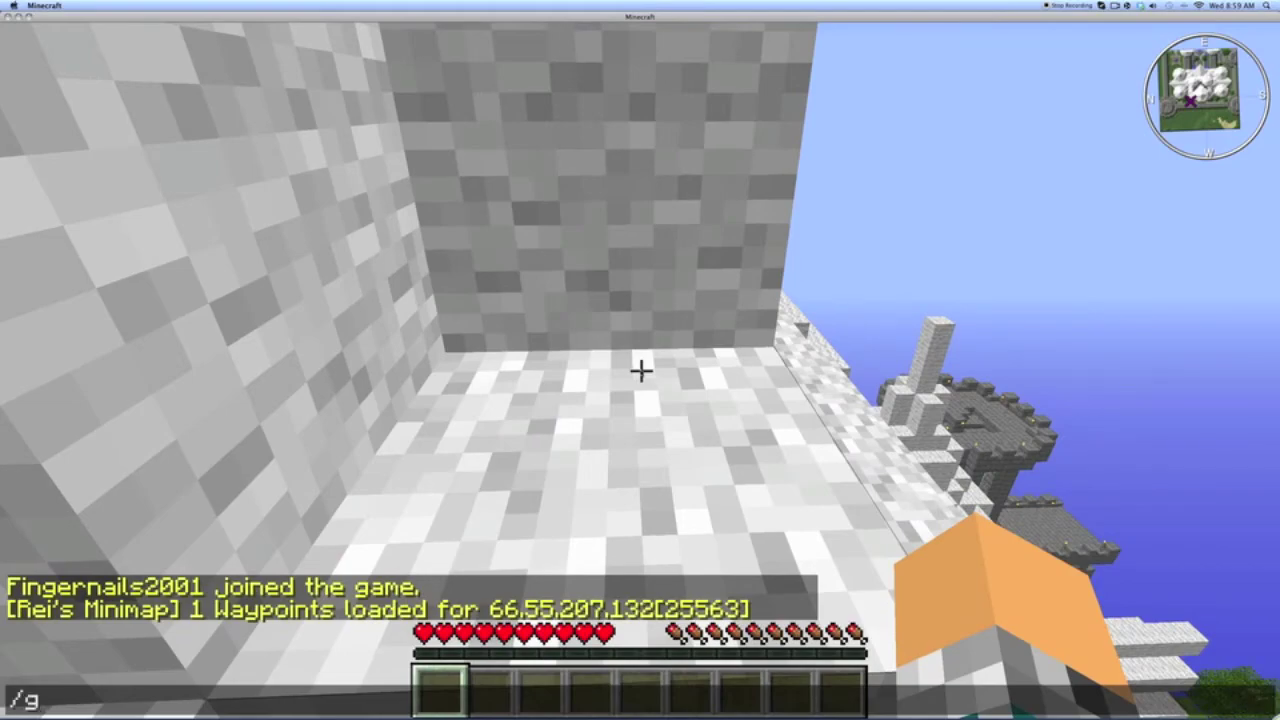
{"action": "key", "text": "Return"}
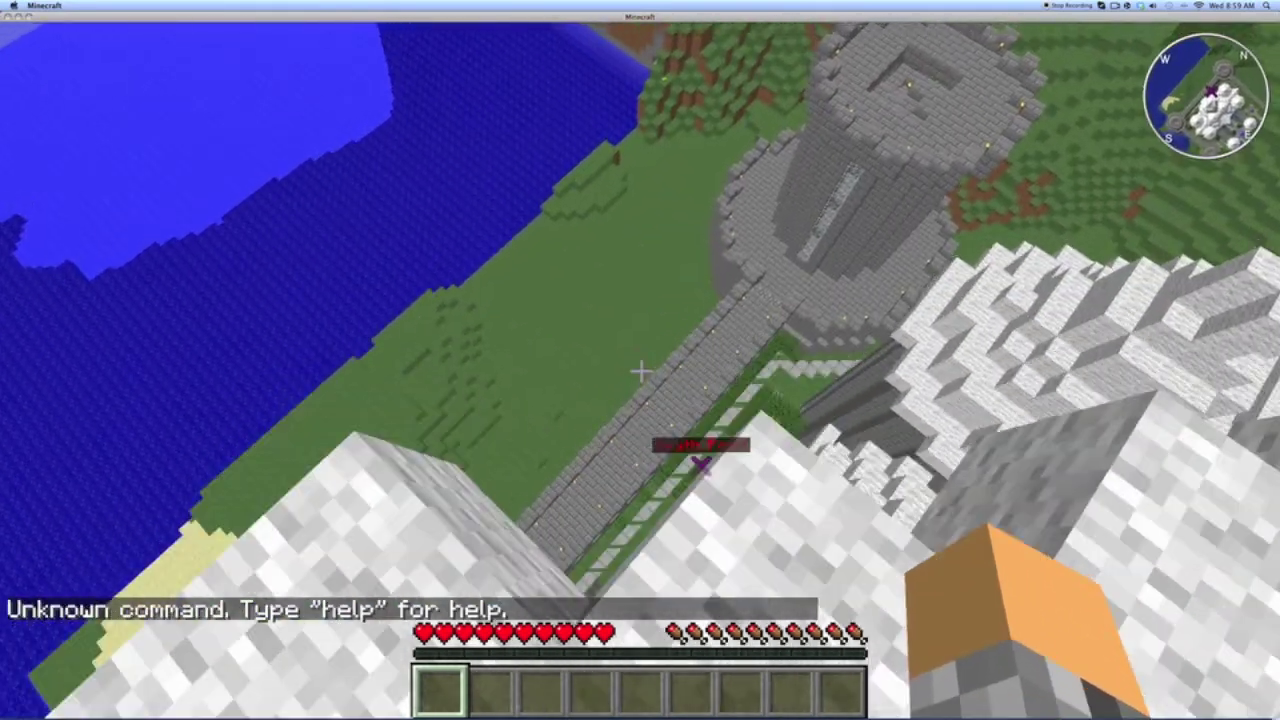
{"action": "key", "text": "m"}
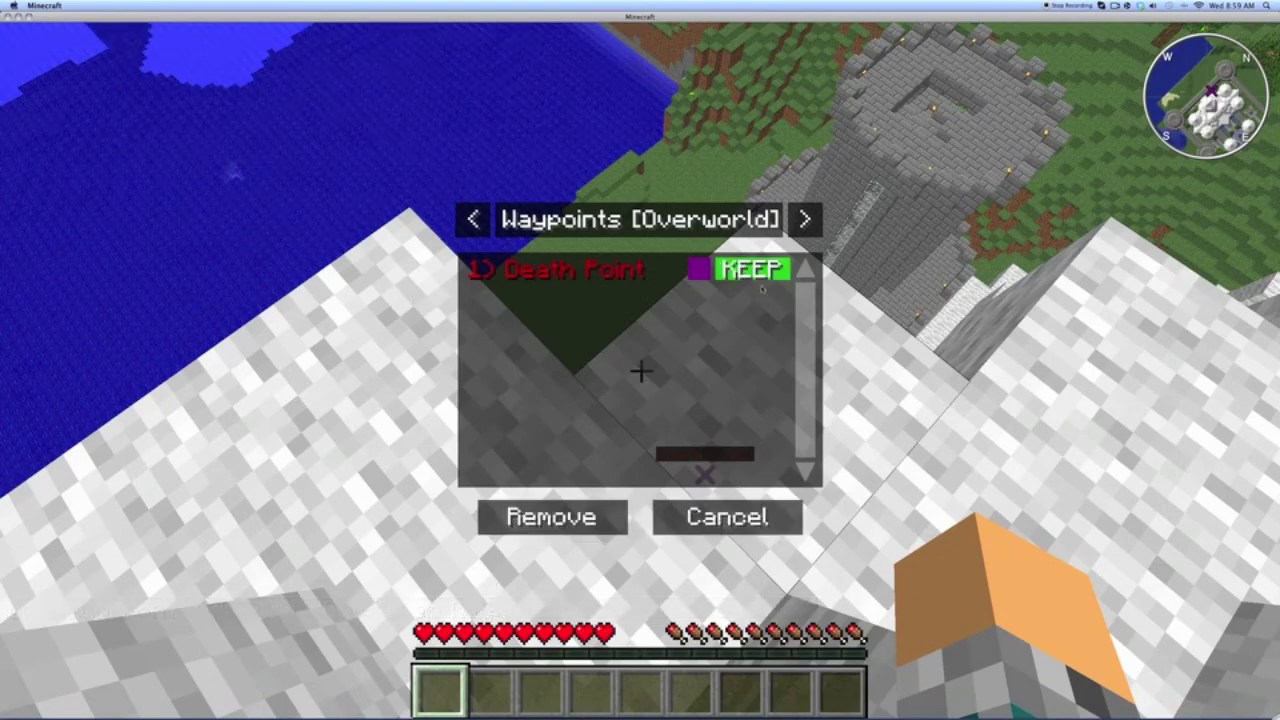
{"action": "left_click", "coordinate": [507, 530]}
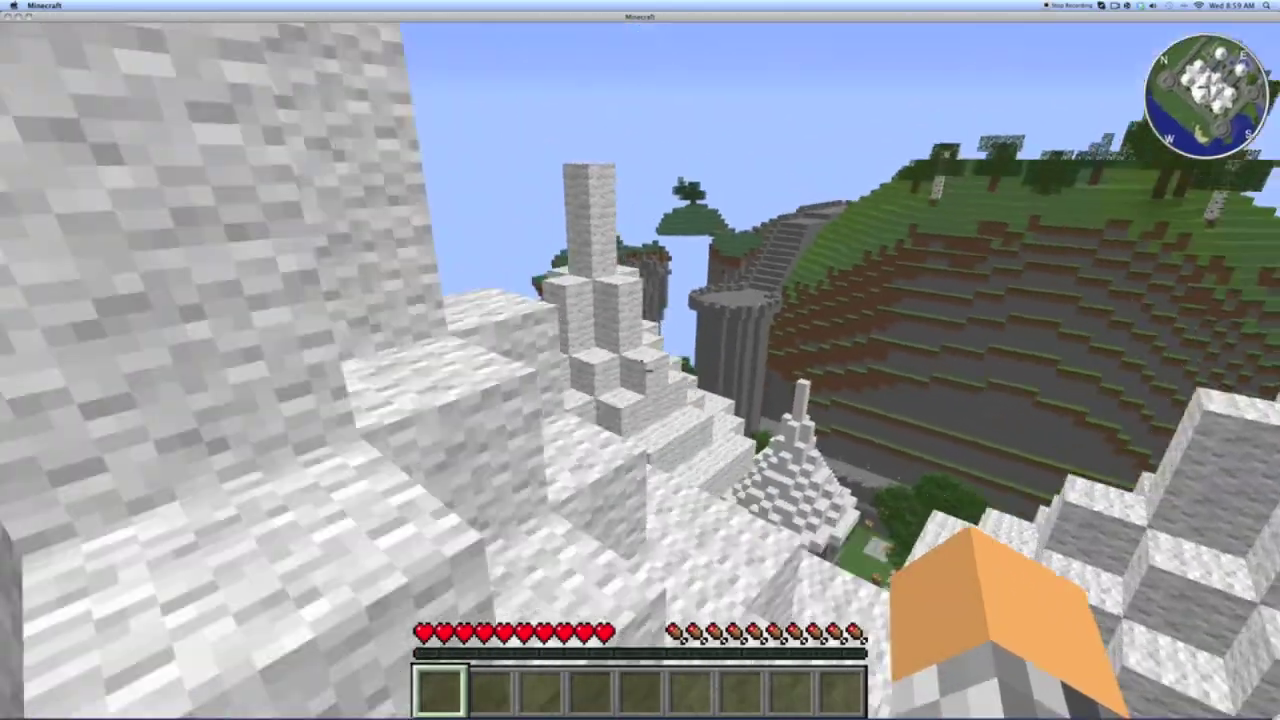
{"action": "key", "text": "e"}
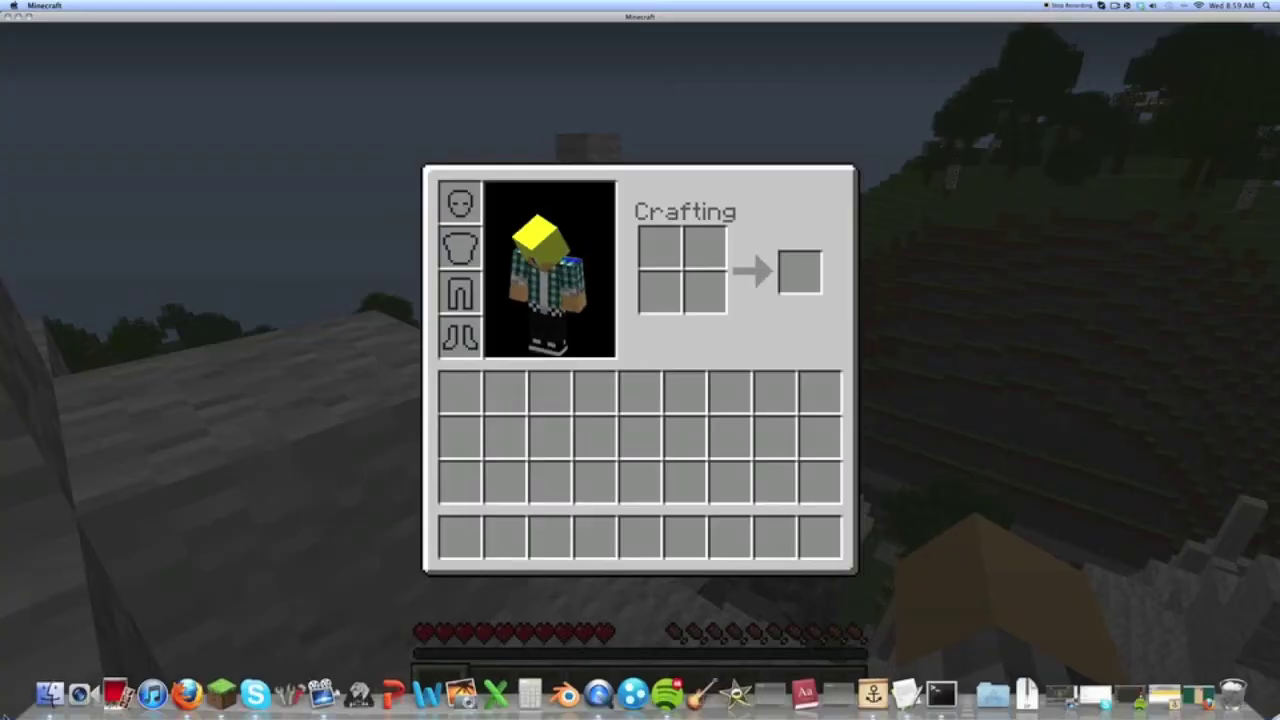
{"action": "key", "text": "e"}
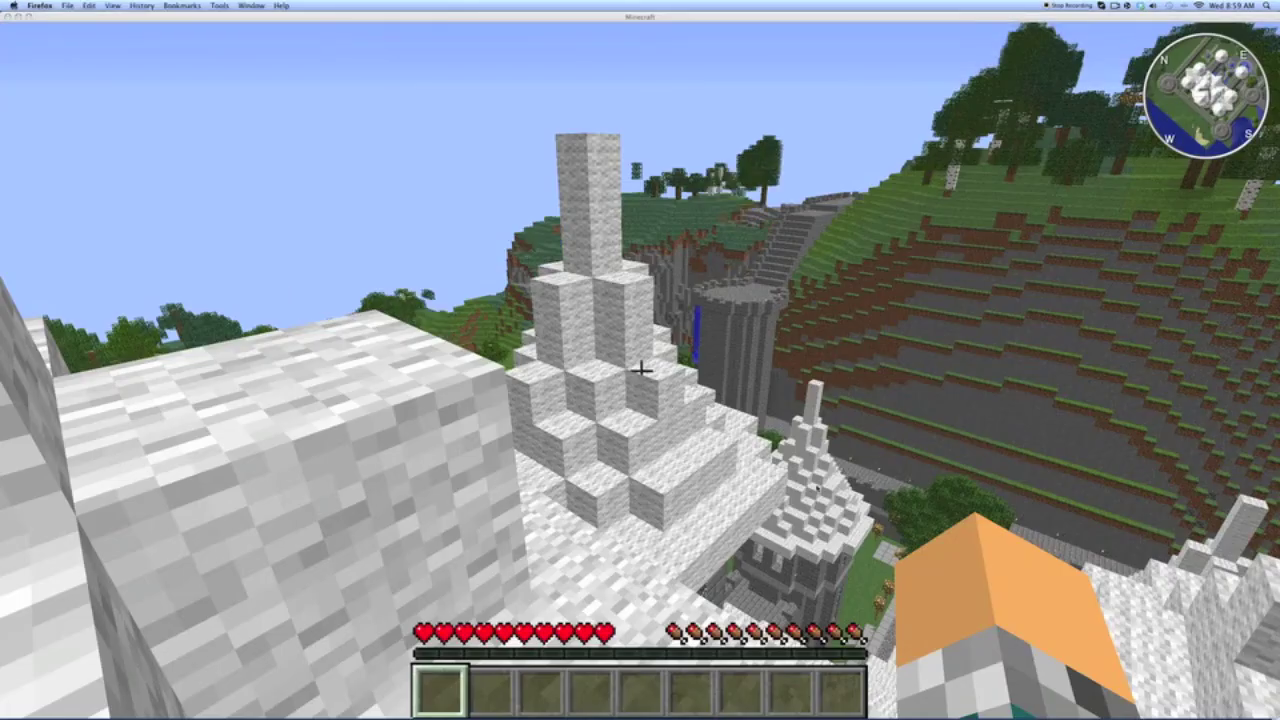
- Disconnect to the title screen and hide the game
{"action": "key", "text": "Escape"}
{"action": "left_click", "coordinate": [640, 475]}
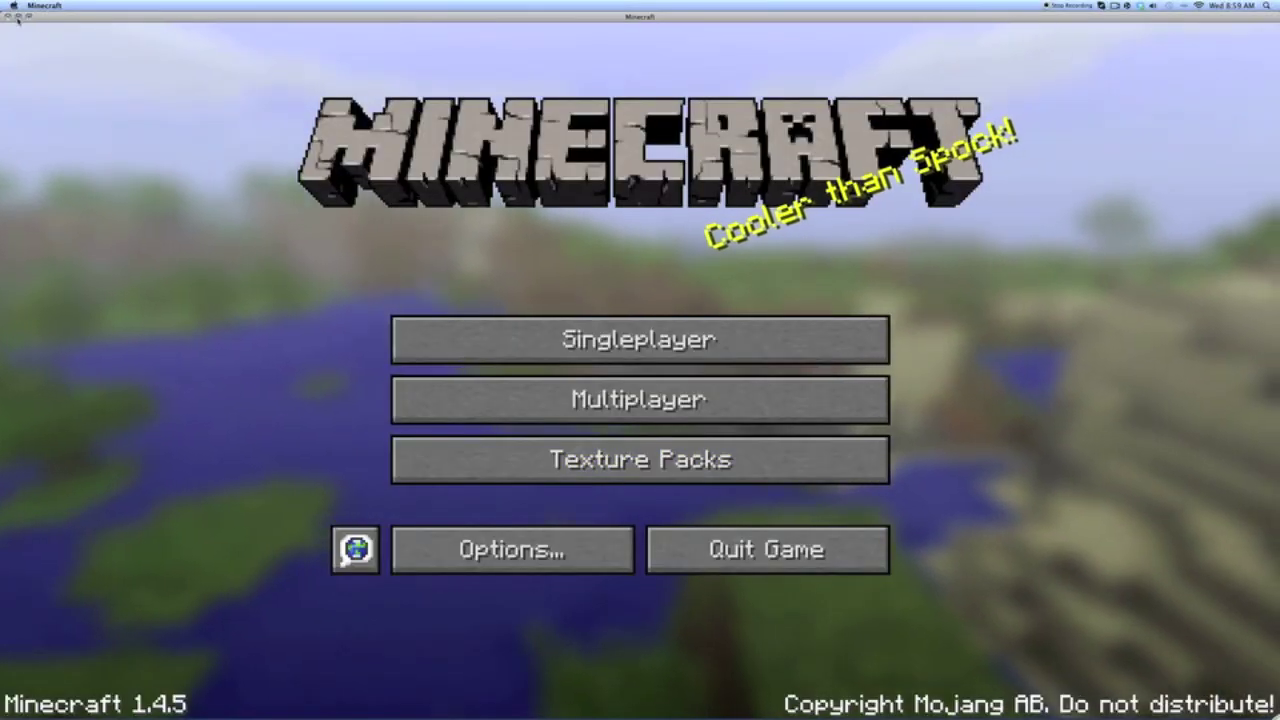
{"action": "left_click", "coordinate": [20, 17]}
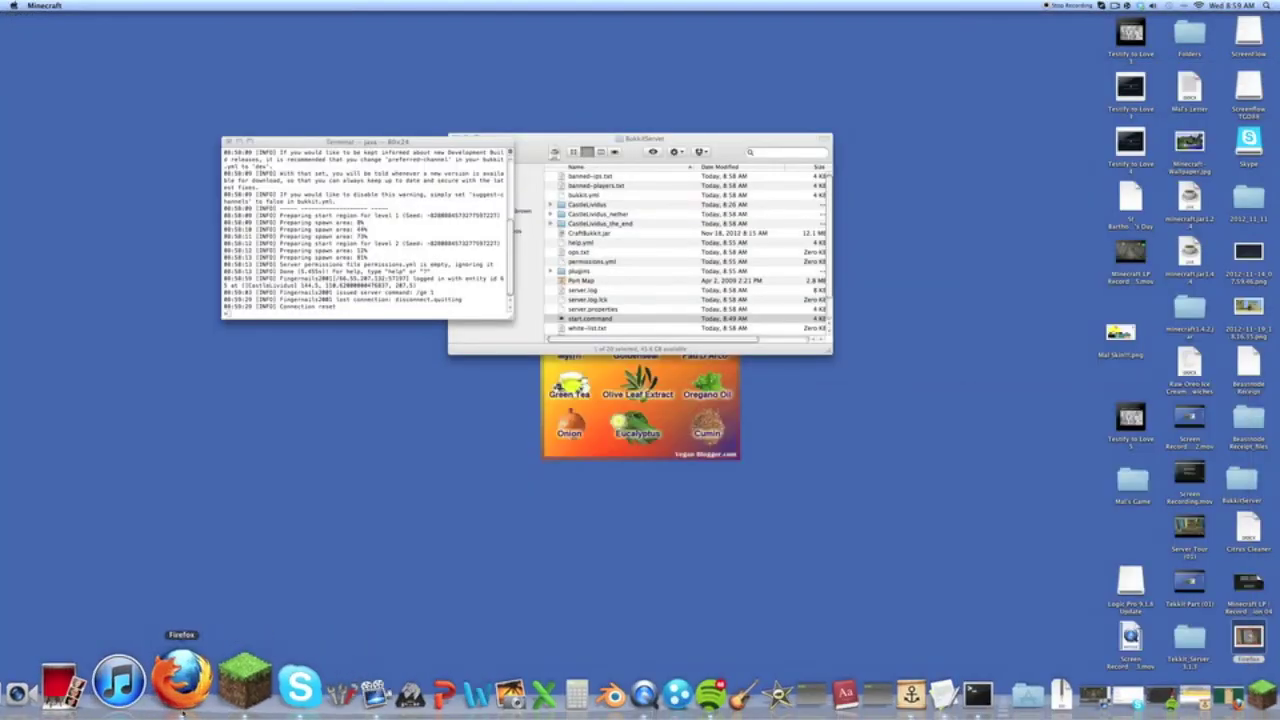
- Search the Bukkit Plugin List for essentials and open the Essentials 2.9.5 thread
{"action": "left_click", "coordinate": [160, 680]}
{"action": "left_click", "coordinate": [67, 31]}
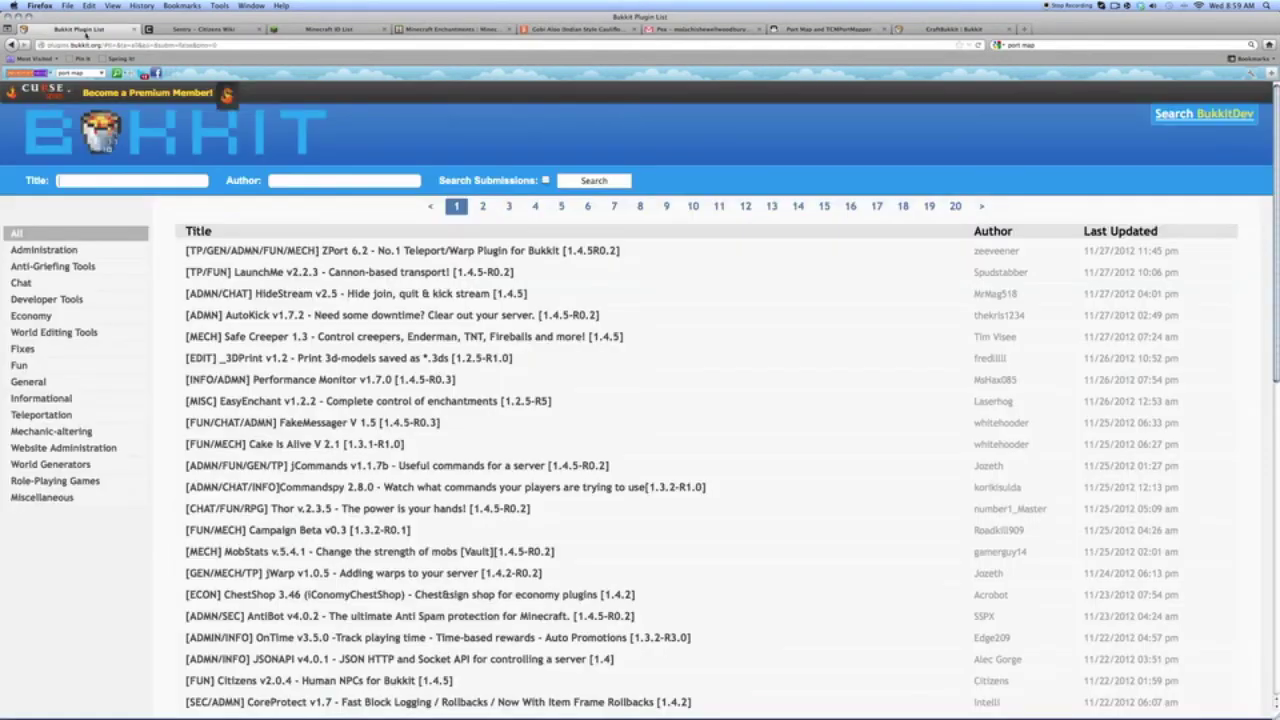
{"action": "left_click", "coordinate": [167, 185]}
{"action": "type", "text": "esse"}
{"action": "left_click", "coordinate": [150, 192]}
{"action": "key", "text": "Return"}
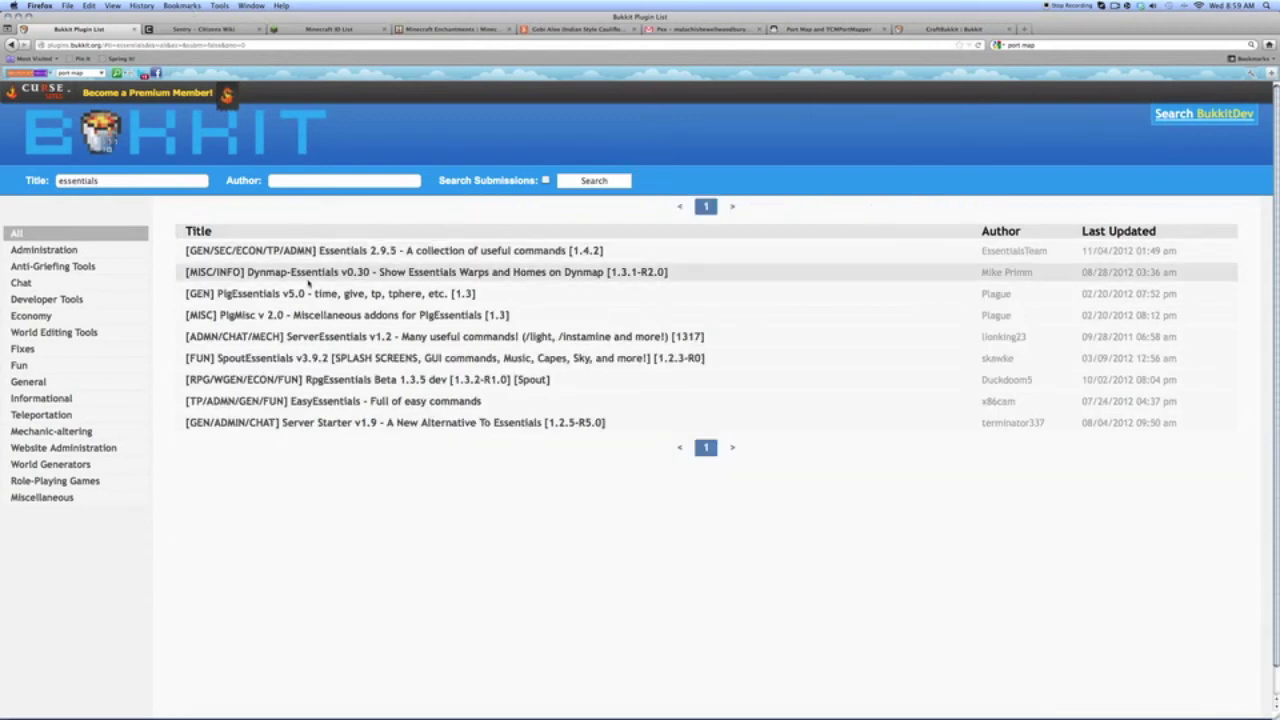
{"action": "left_click", "coordinate": [317, 254]}
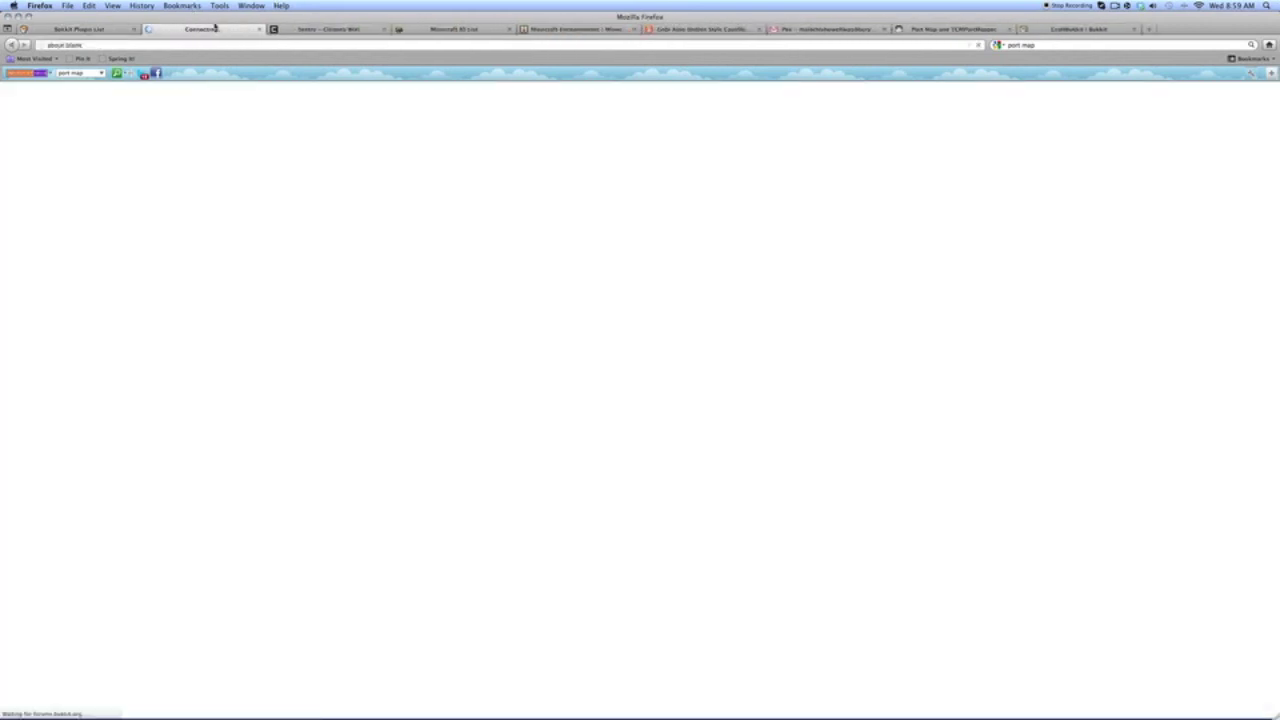
{"action": "left_click", "coordinate": [76, 31]}
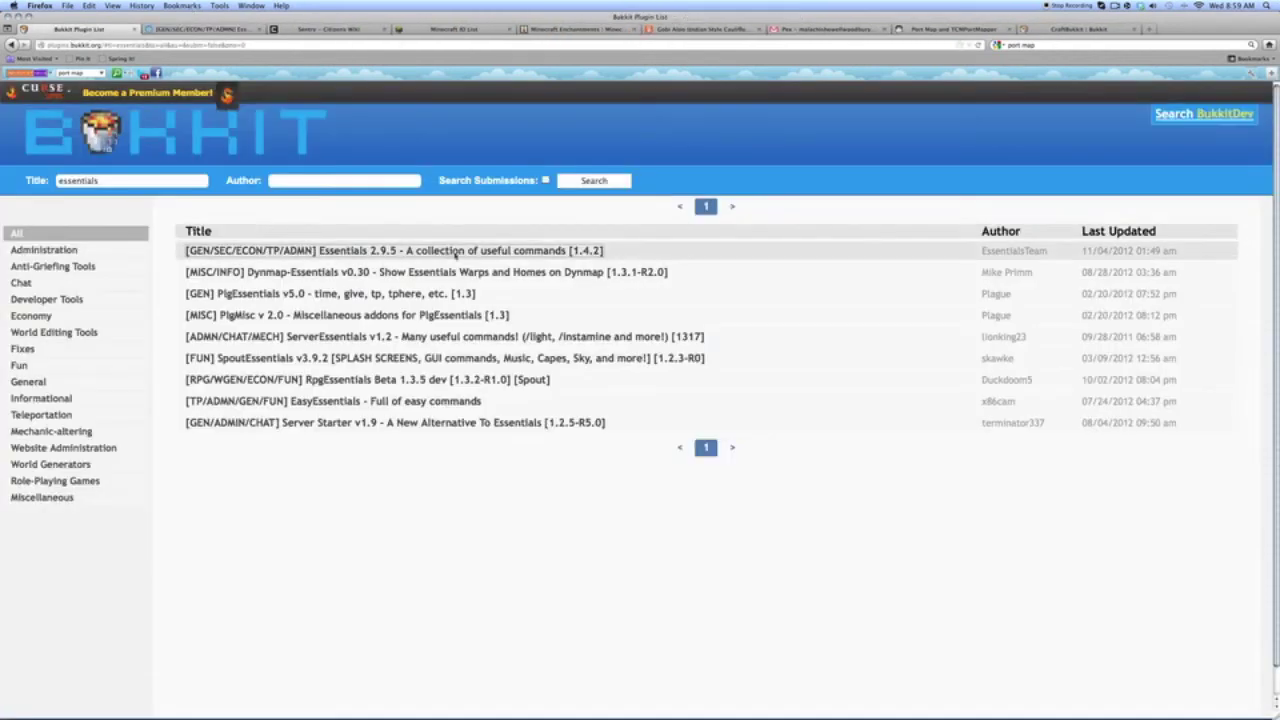
{"action": "left_click", "coordinate": [194, 31]}
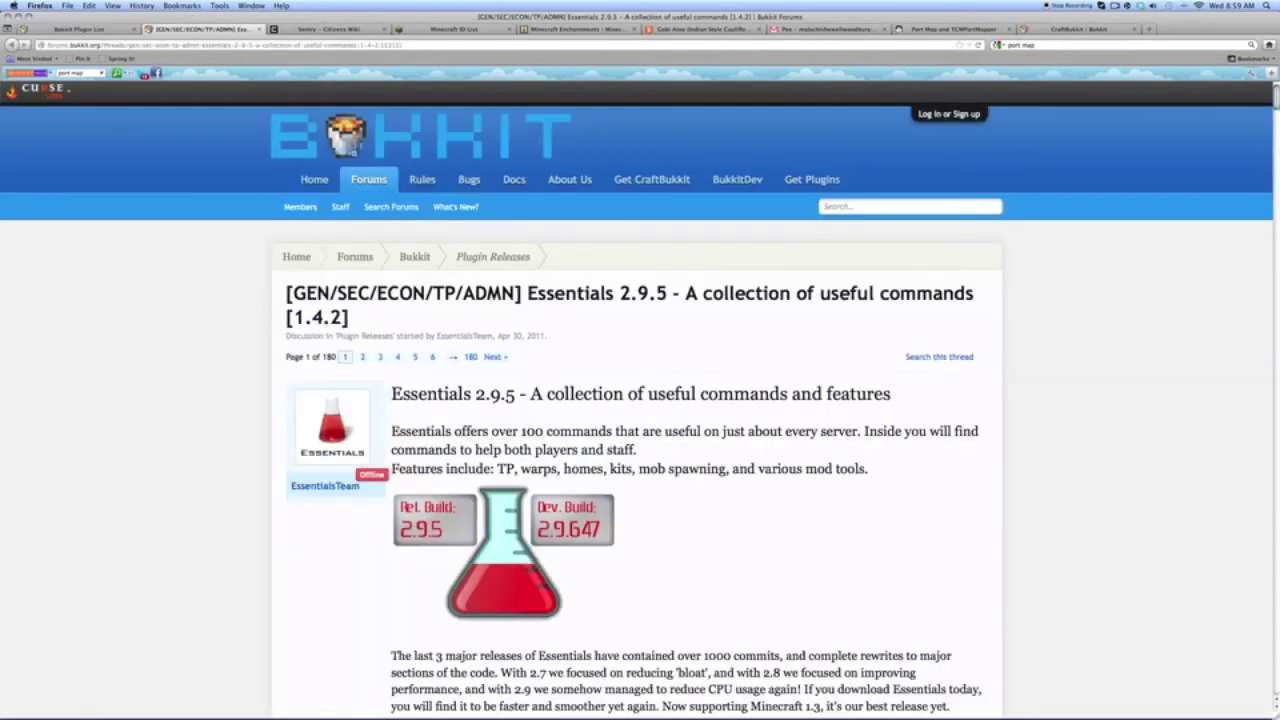
- Download the Essentials core and extras archives, confirming each download dialog
{"action": "scroll", "coordinate": [891, 251], "scroll_direction": "down", "scroll_amount": 5}
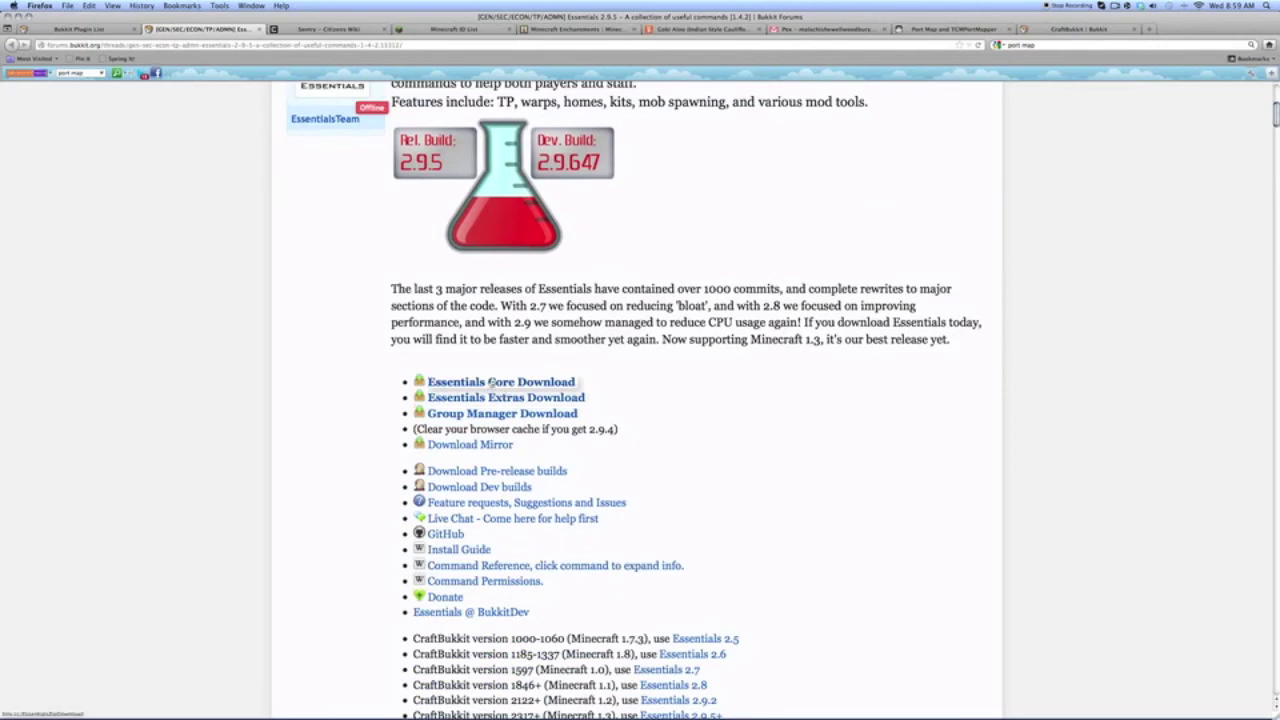
{"action": "left_click", "coordinate": [491, 383]}
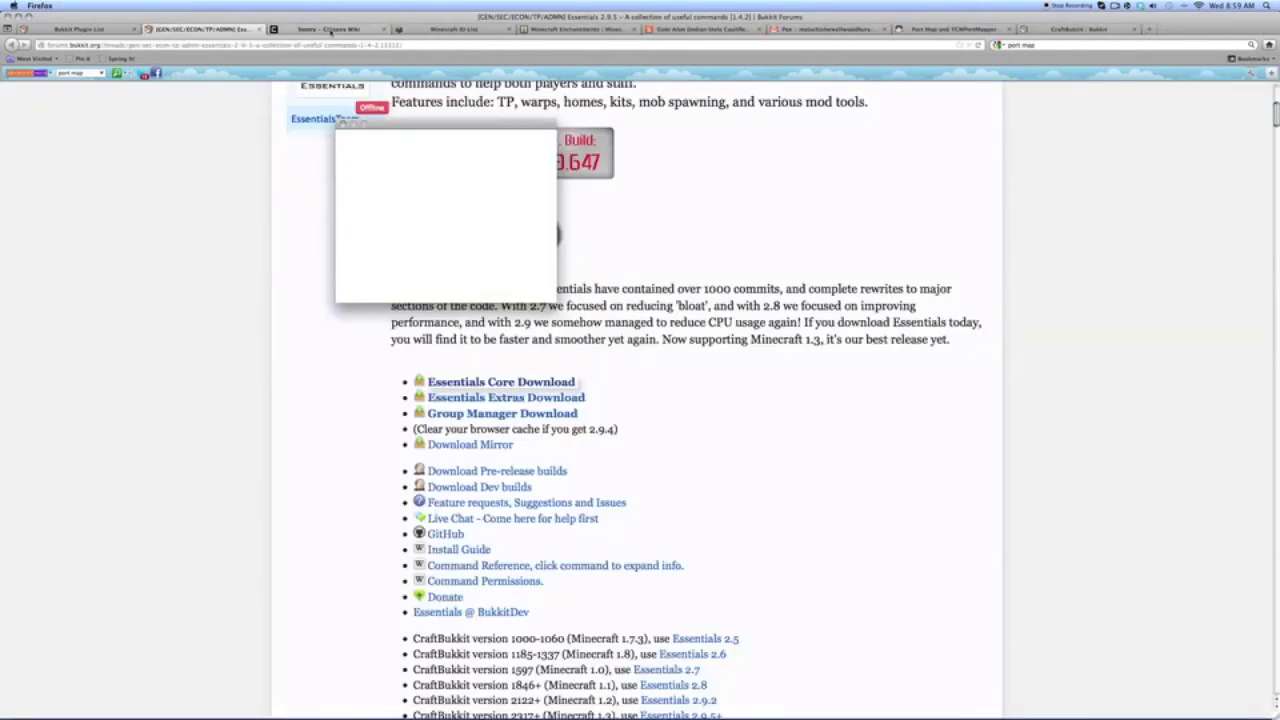
{"action": "left_click", "coordinate": [528, 273]}
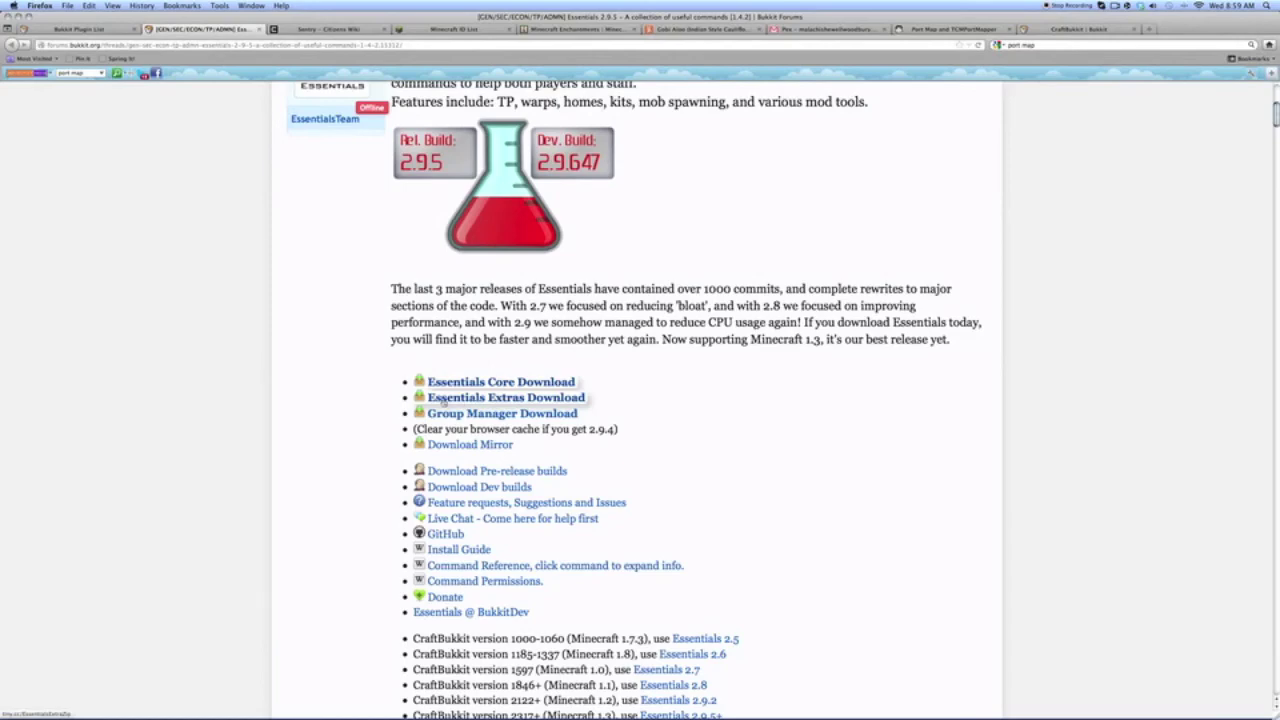
{"action": "left_click", "coordinate": [441, 399]}
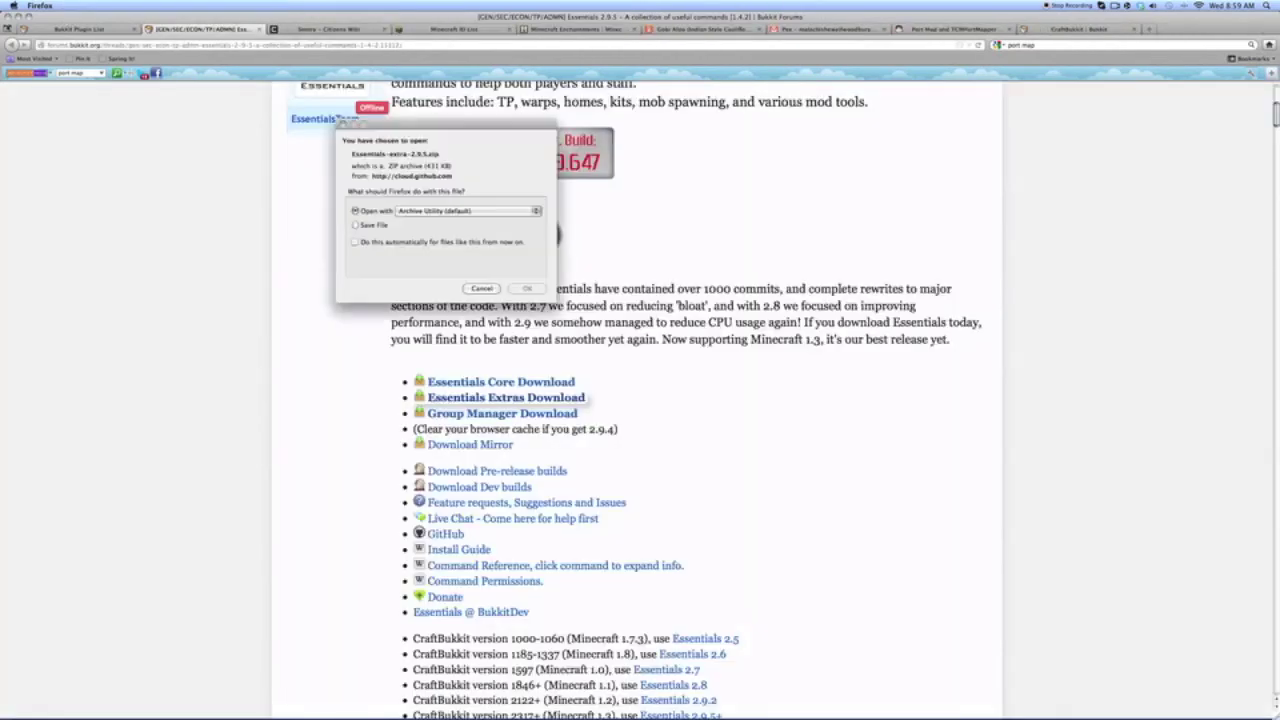
{"action": "left_click", "coordinate": [524, 273]}
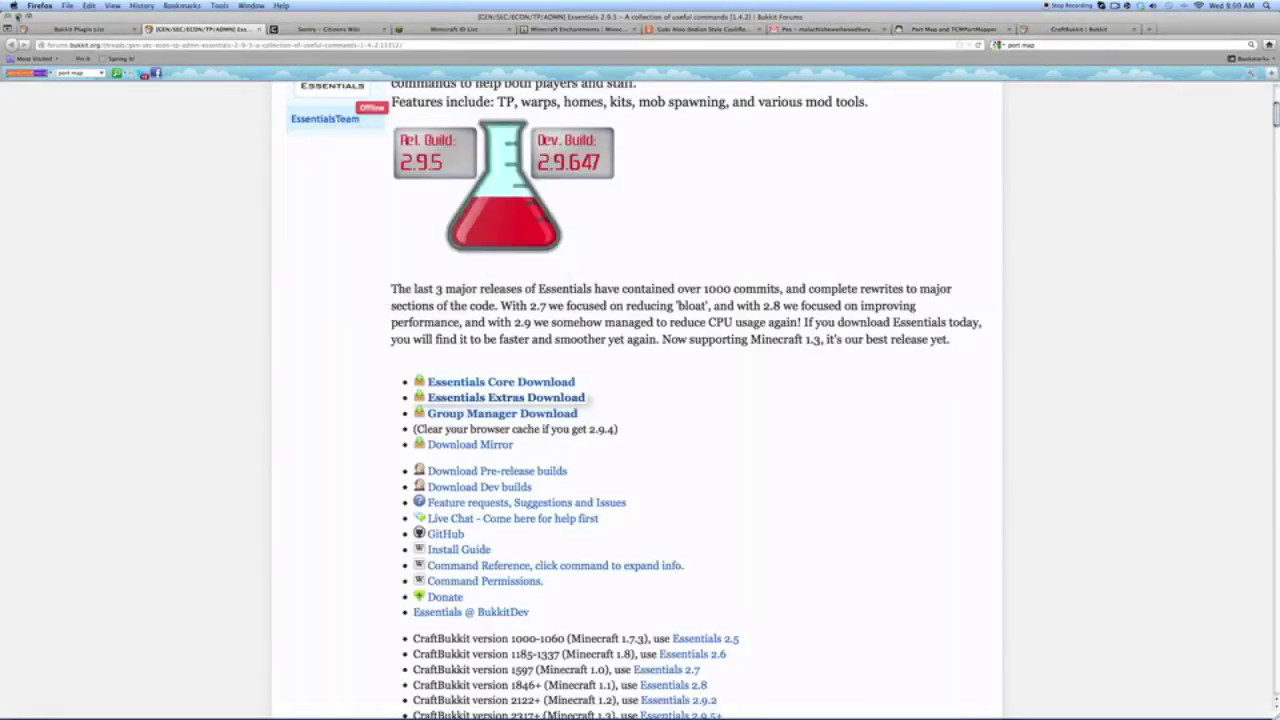
{"action": "left_click", "coordinate": [17, 16]}
- Stop the running server with the stop command and quit Terminal
{"action": "left_click_drag", "start_coordinate": [163, 43], "coordinate": [125, 44]}
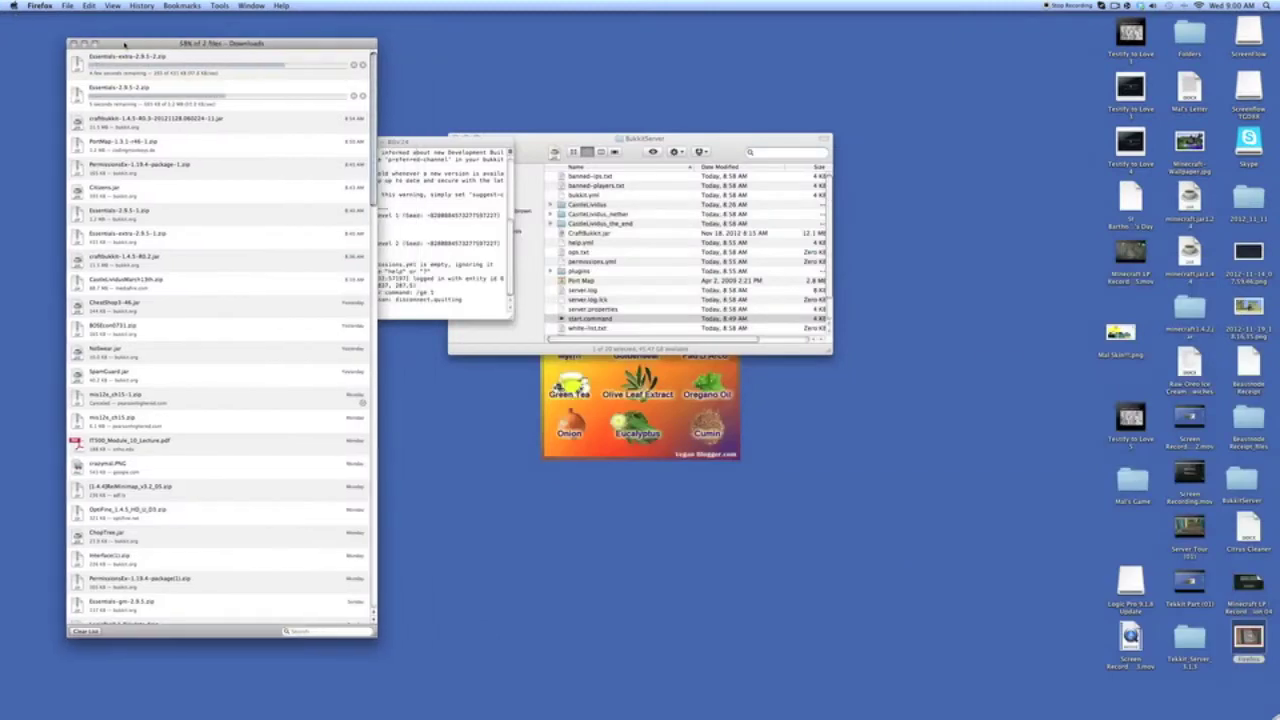
{"action": "left_click", "coordinate": [432, 191]}
{"action": "type", "text": "s"}
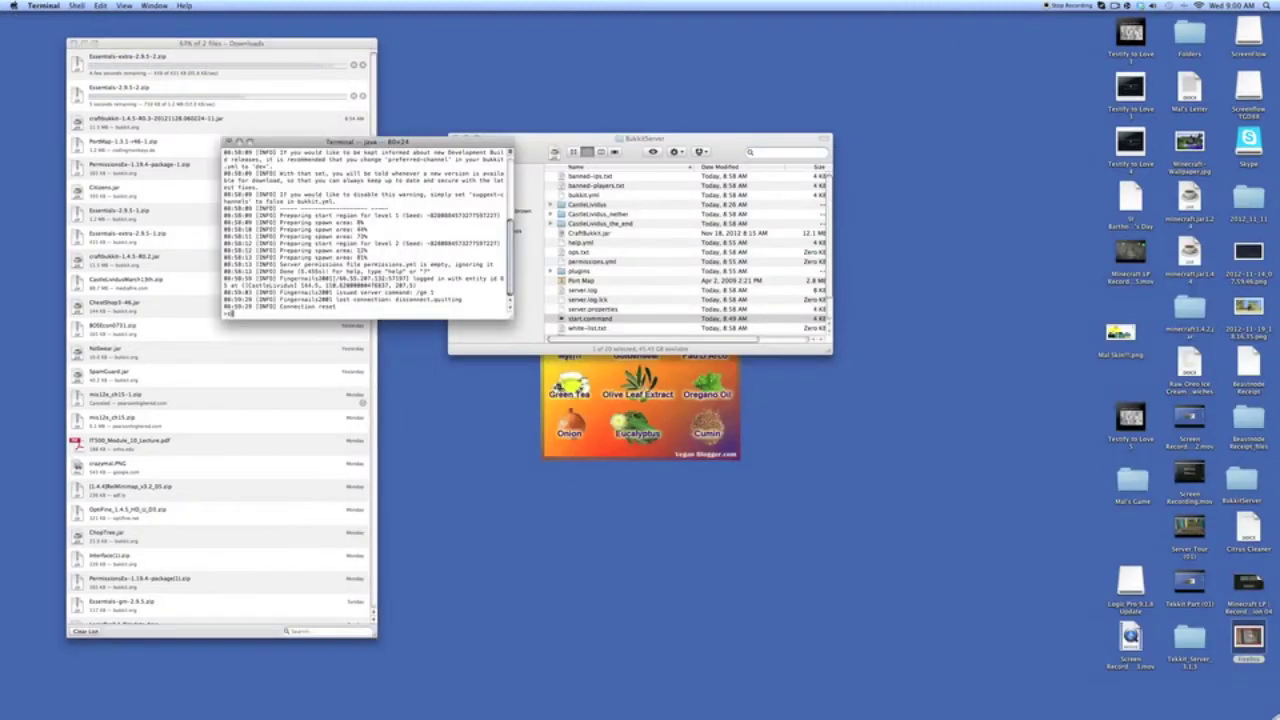
{"action": "type", "text": "top"}
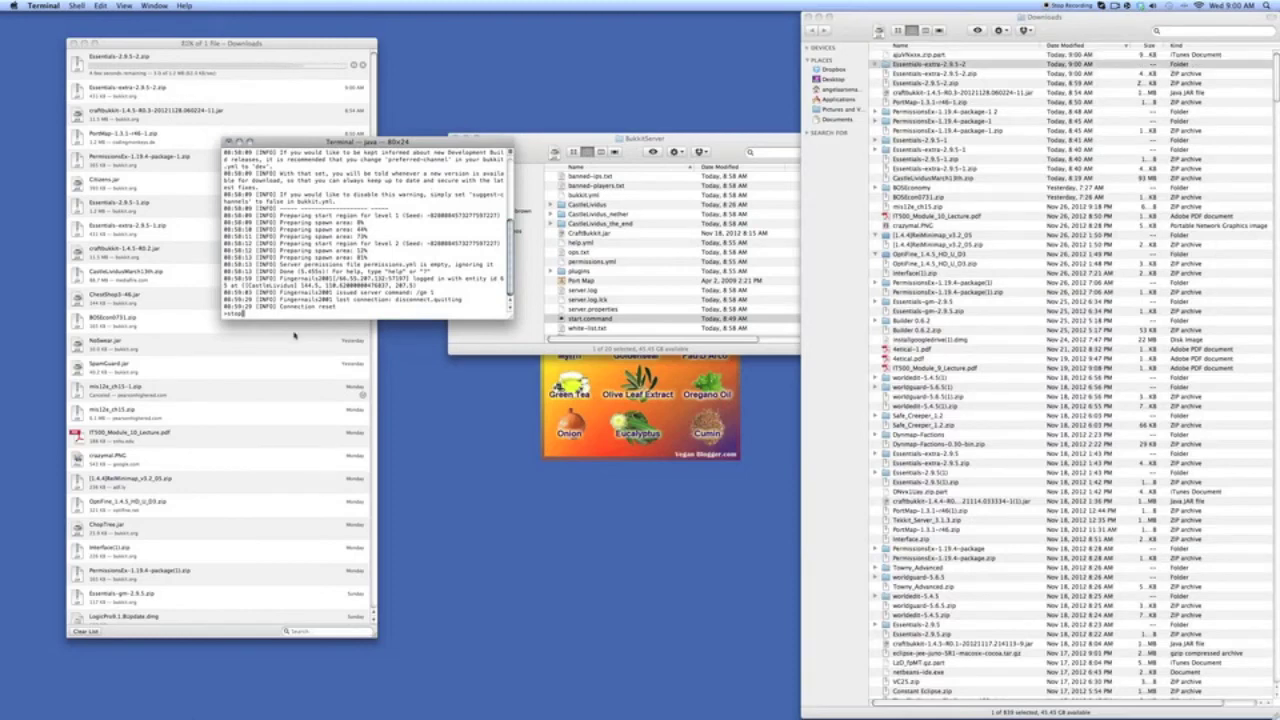
{"action": "key", "text": "Return"}
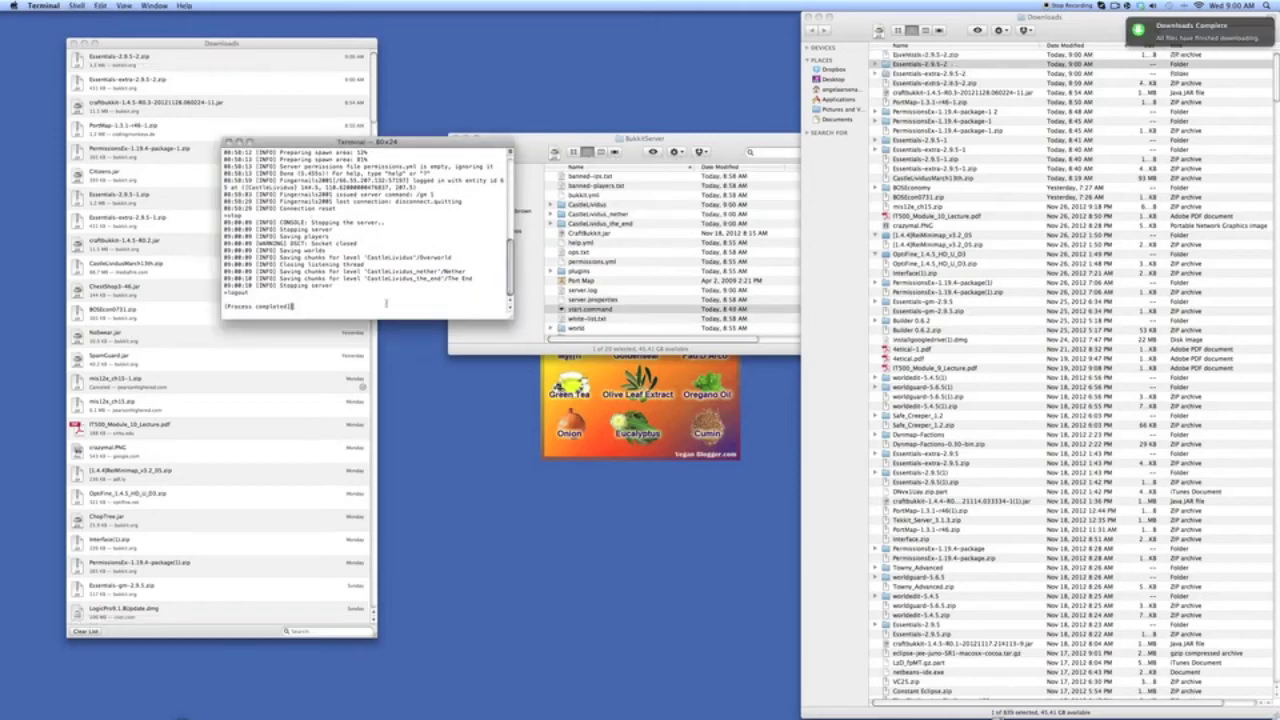
{"action": "key", "text": "super+q"}
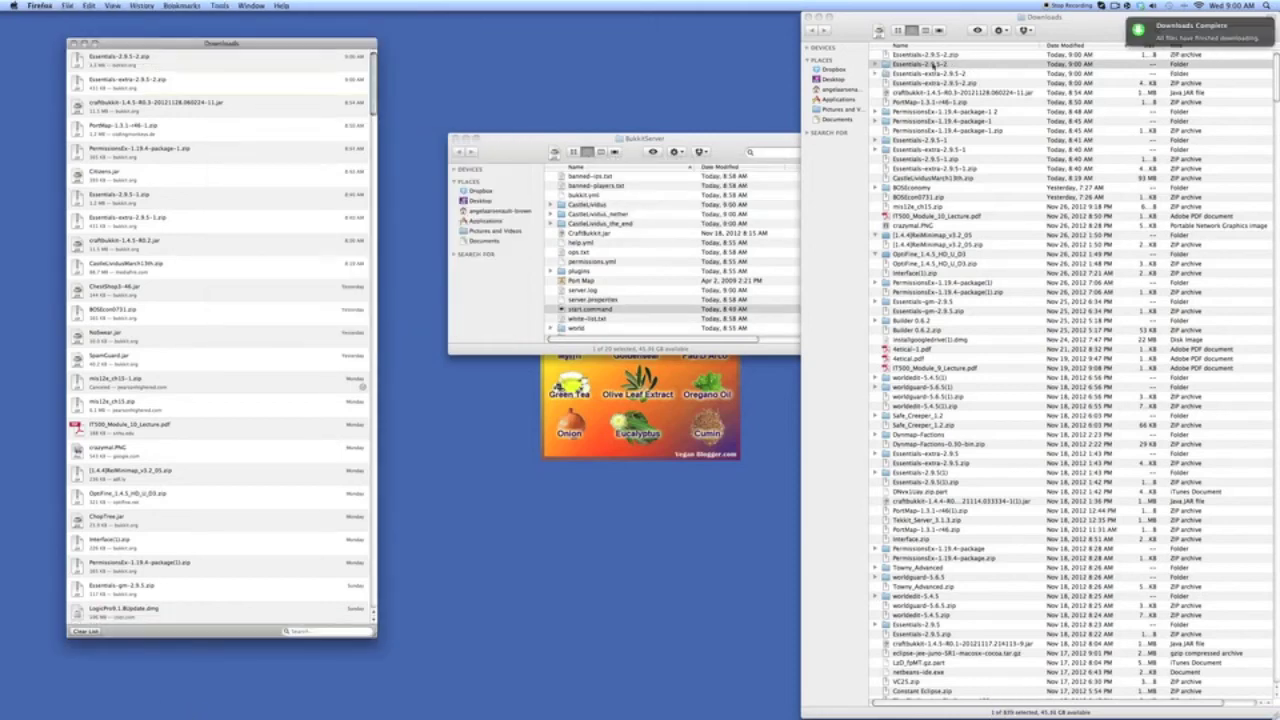
- Move the five jars from Essentials-2.9.5-2 into BukkitServer's plugins folder
{"action": "double_click", "coordinate": [932, 64]}
{"action": "left_click", "coordinate": [889, 54]}
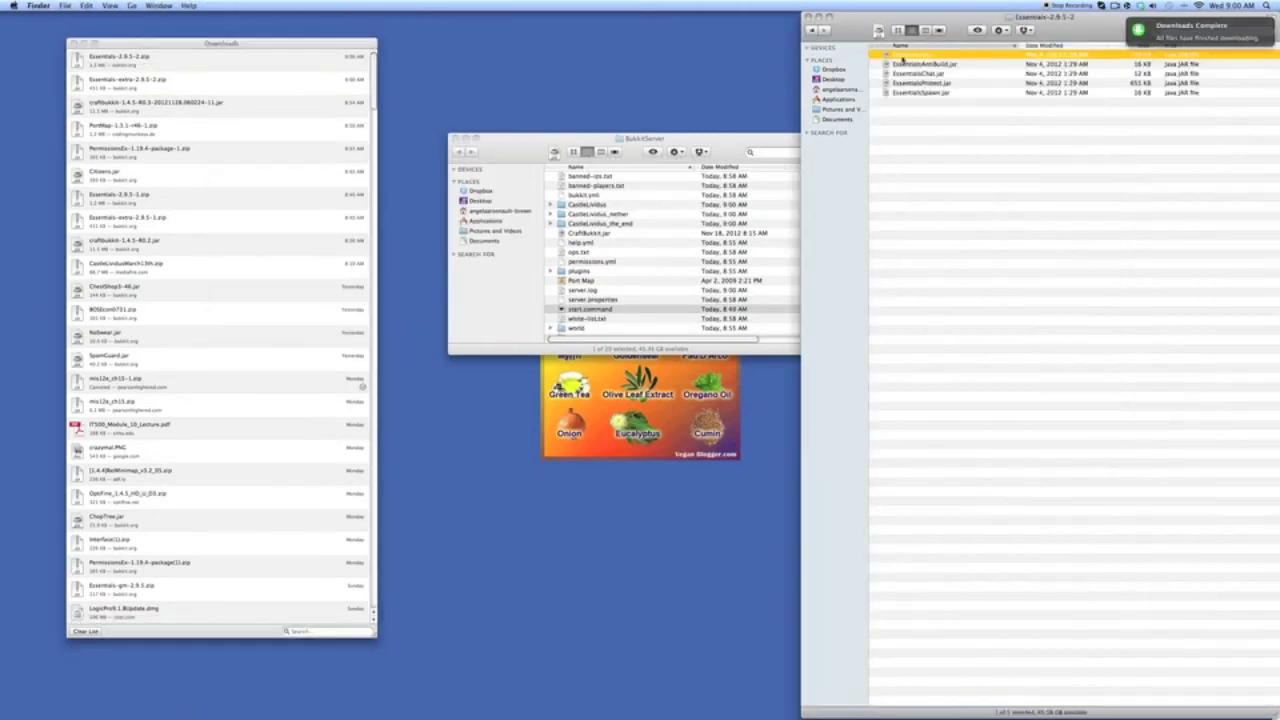
{"action": "left_click", "coordinate": [918, 93], "text": "shift"}
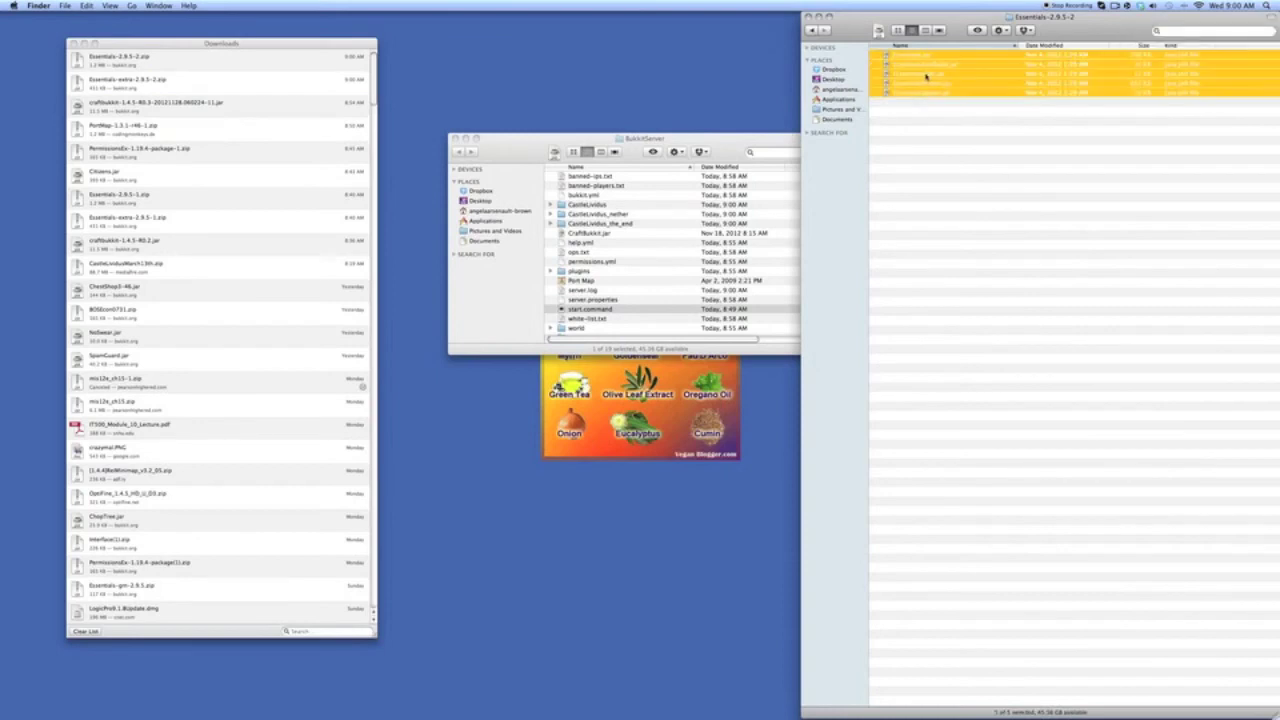
{"action": "left_click_drag", "start_coordinate": [938, 73], "coordinate": [593, 279]}
{"action": "left_click_drag", "start_coordinate": [586, 167], "coordinate": [325, 191]}
- Move both jars from Essentials-extra-2.9.5-2 into the plugins folder
{"action": "left_click", "coordinate": [813, 31]}
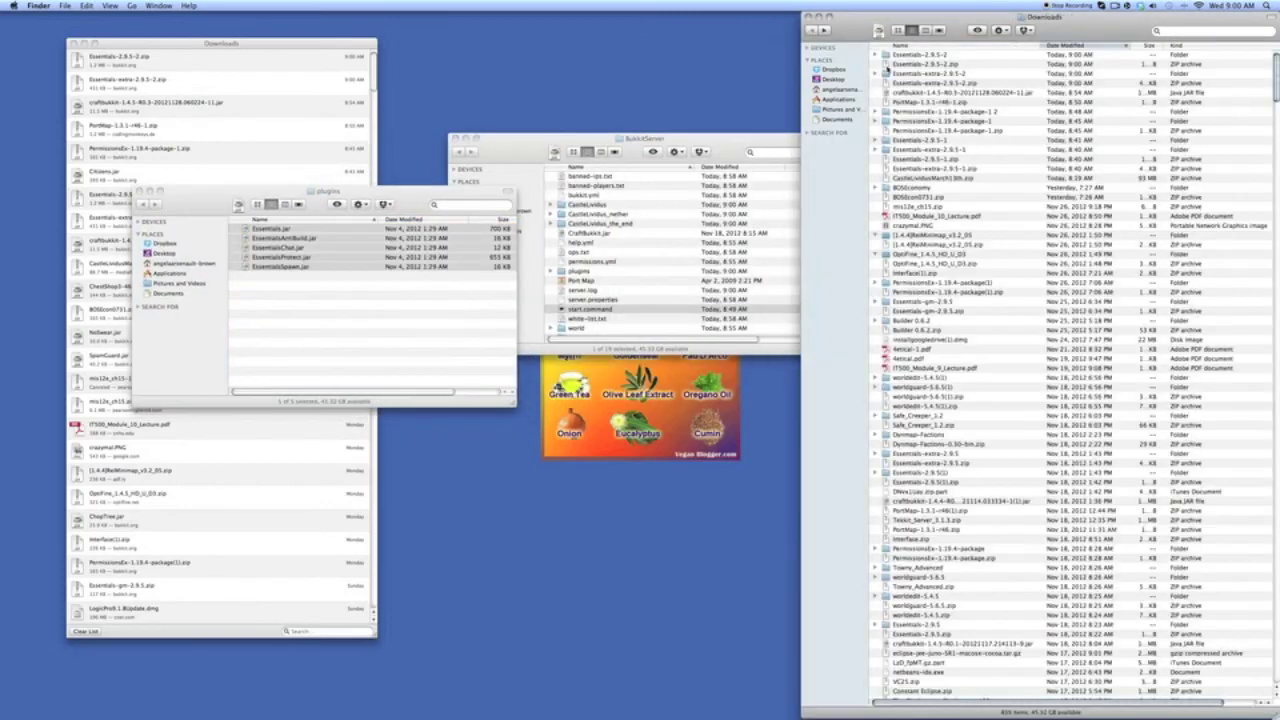
{"action": "double_click", "coordinate": [914, 73]}
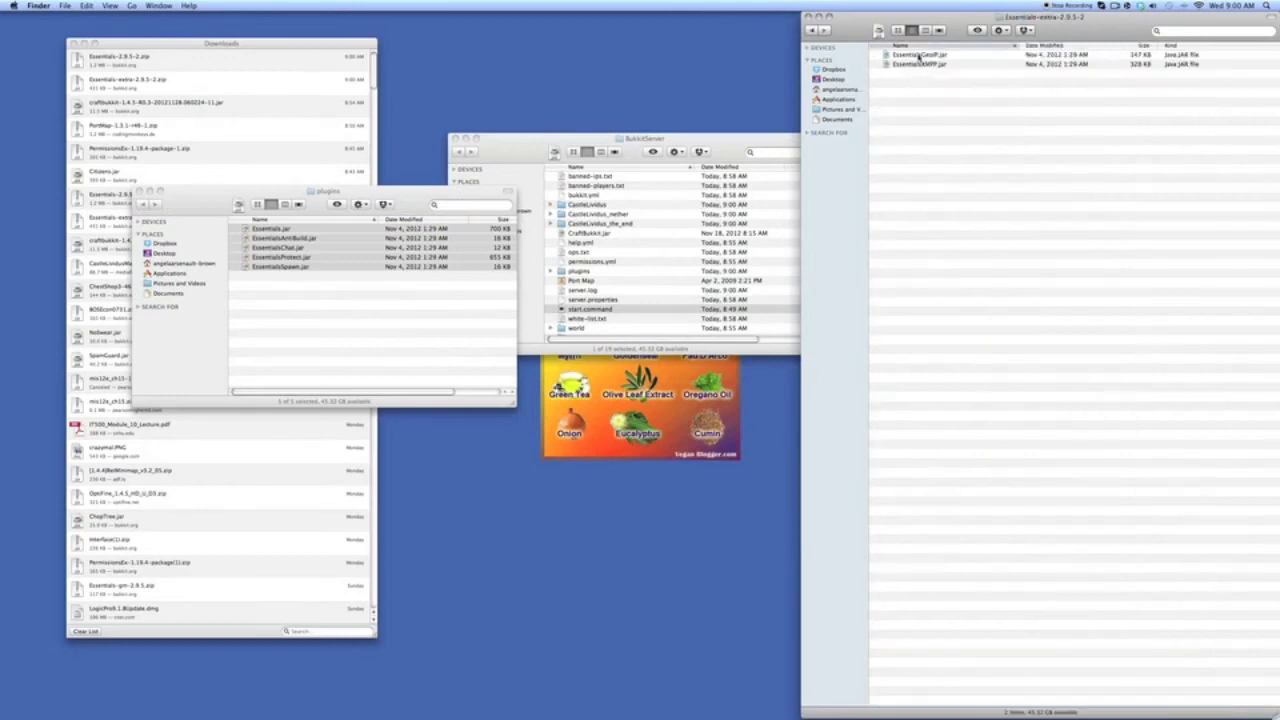
{"action": "key", "text": "super+a"}
{"action": "left_click_drag", "start_coordinate": [580, 158], "coordinate": [331, 320]}
- Close the Downloads and Essentials-extra windows and relaunch the server with start.command
{"action": "left_click_drag", "start_coordinate": [143, 196], "coordinate": [113, 256]}
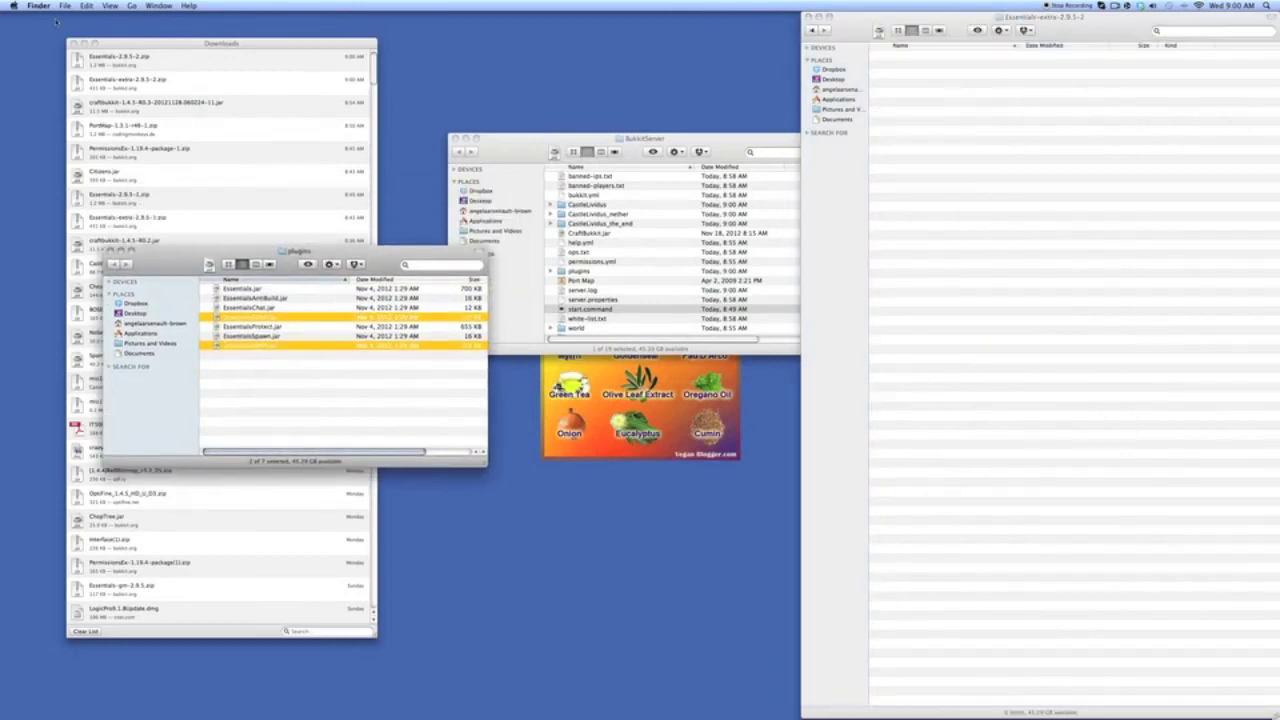
{"action": "left_click", "coordinate": [72, 43]}
{"action": "left_click", "coordinate": [808, 17]}
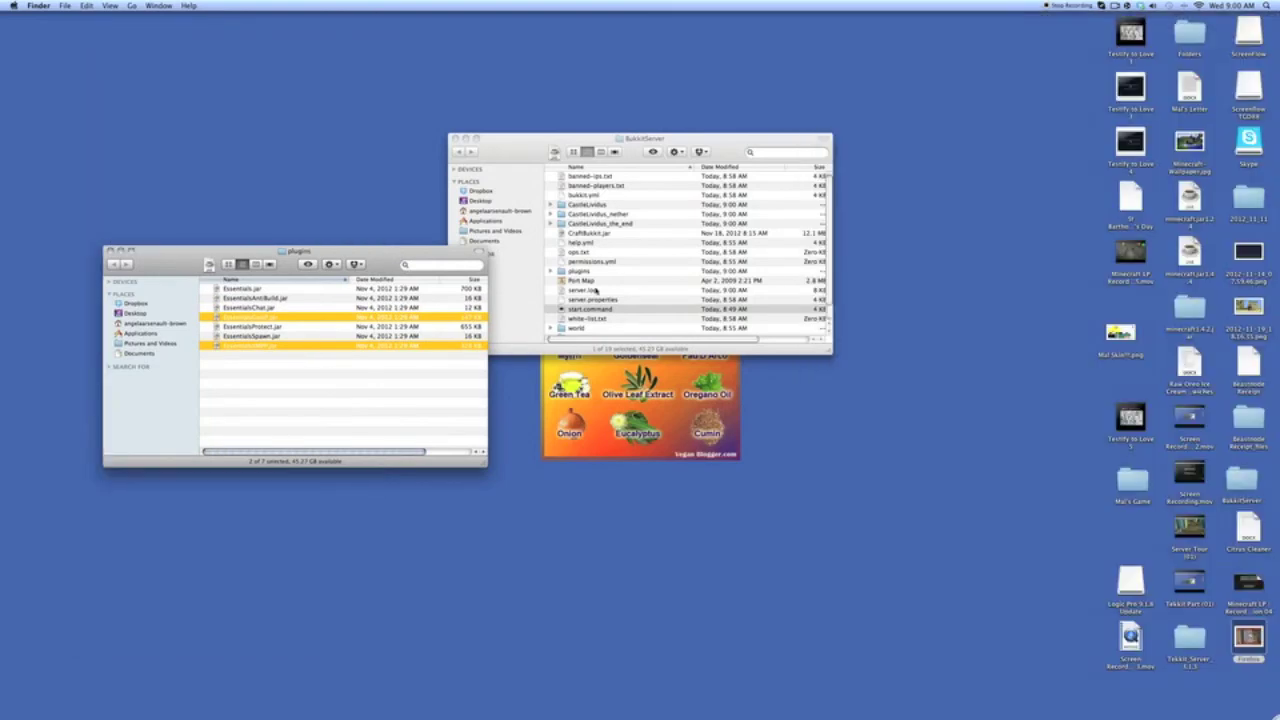
{"action": "double_click", "coordinate": [591, 311]}
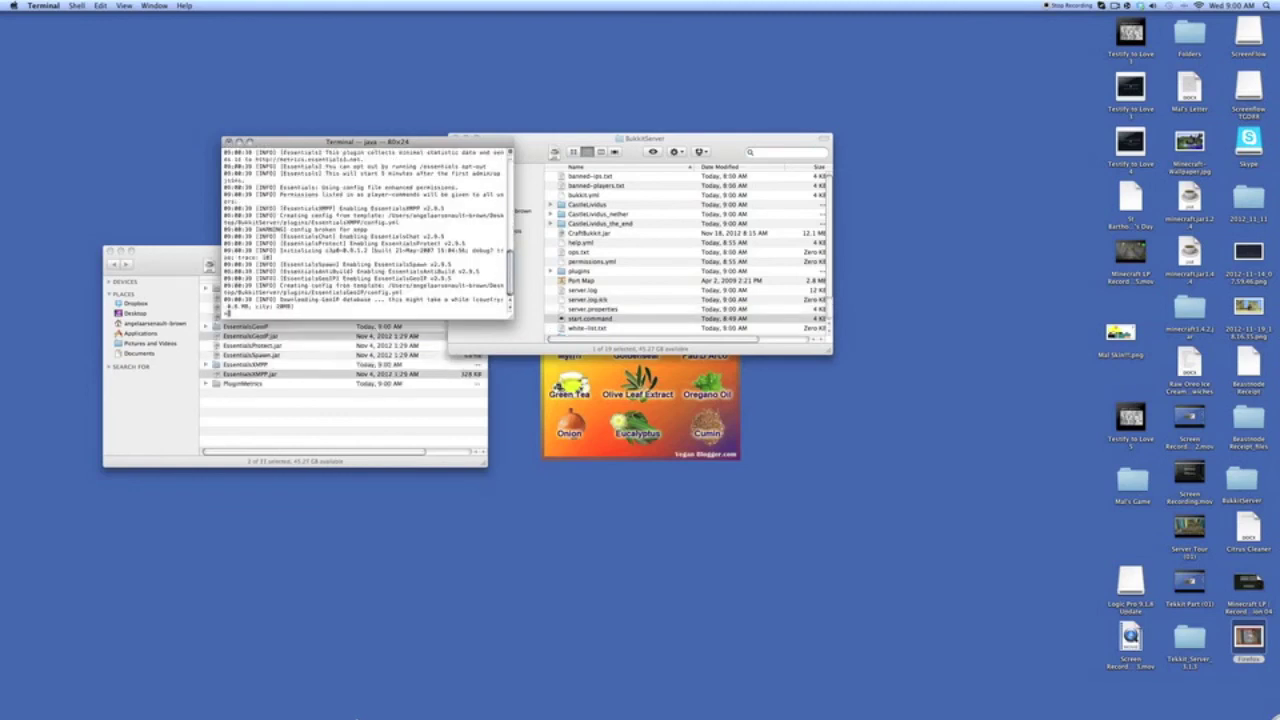
{"action": "left_click_drag", "start_coordinate": [190, 275], "coordinate": [125, 371]}
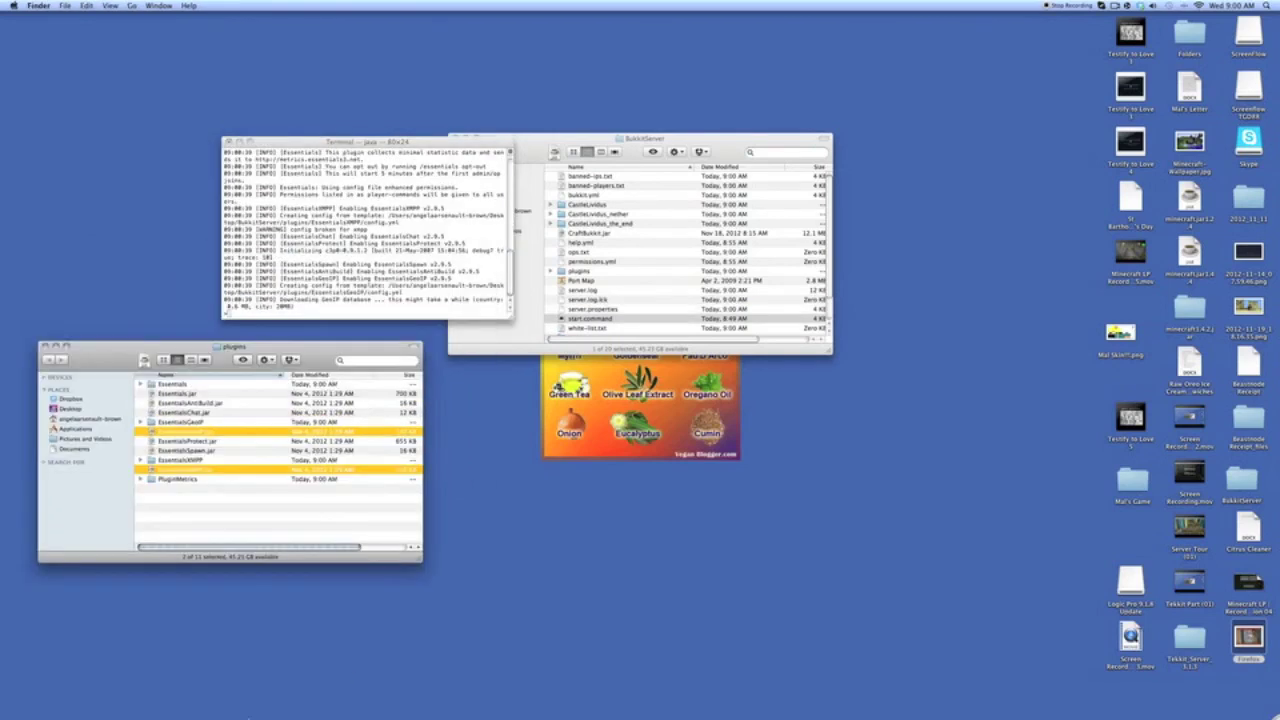
- Rejoin the last server in Minecraft's multiplayer list
{"action": "left_click", "coordinate": [214, 672]}
{"action": "left_click", "coordinate": [830, 398]}
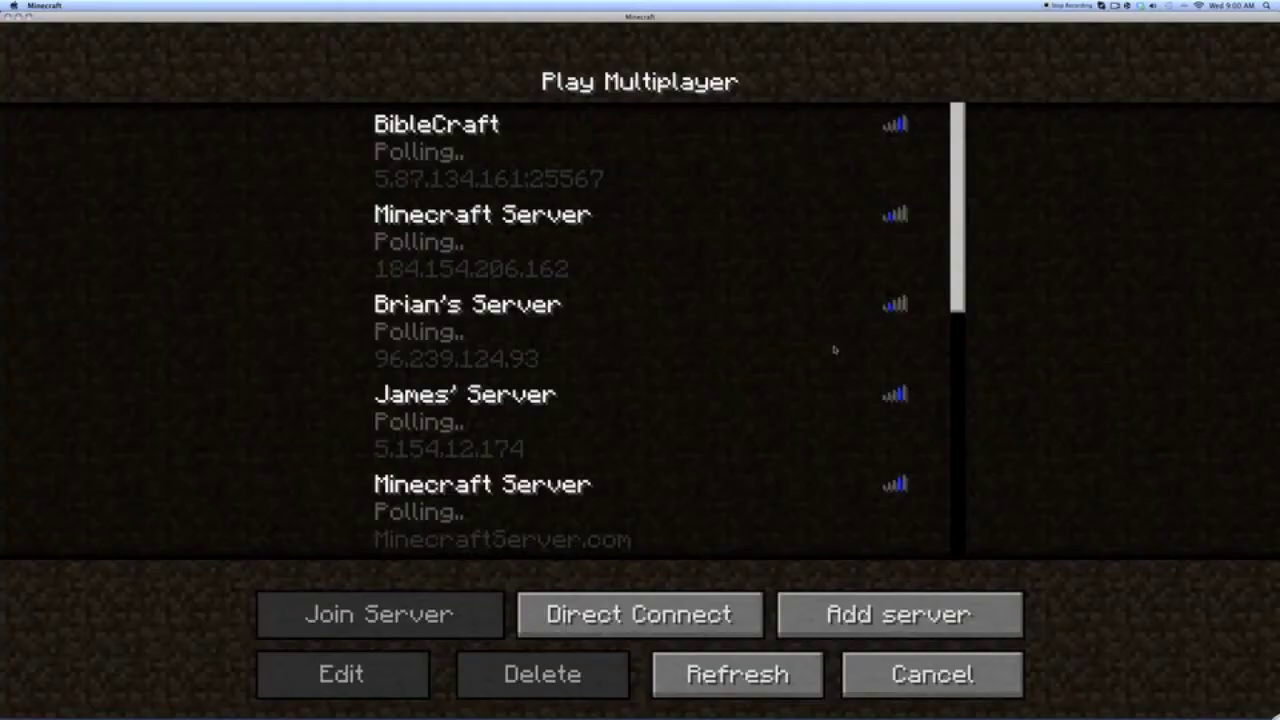
{"action": "scroll", "coordinate": [487, 440], "scroll_direction": "down", "scroll_amount": 5}
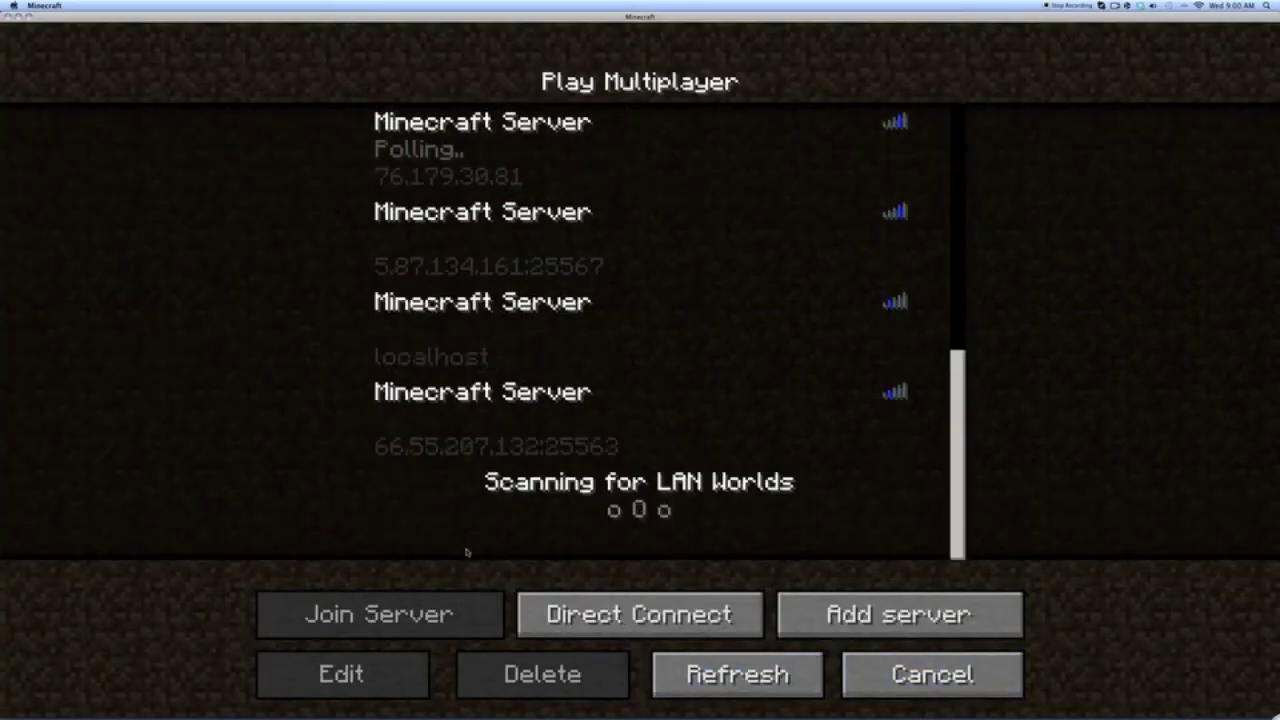
{"action": "left_click", "coordinate": [487, 440]}
{"action": "left_click", "coordinate": [486, 614]}
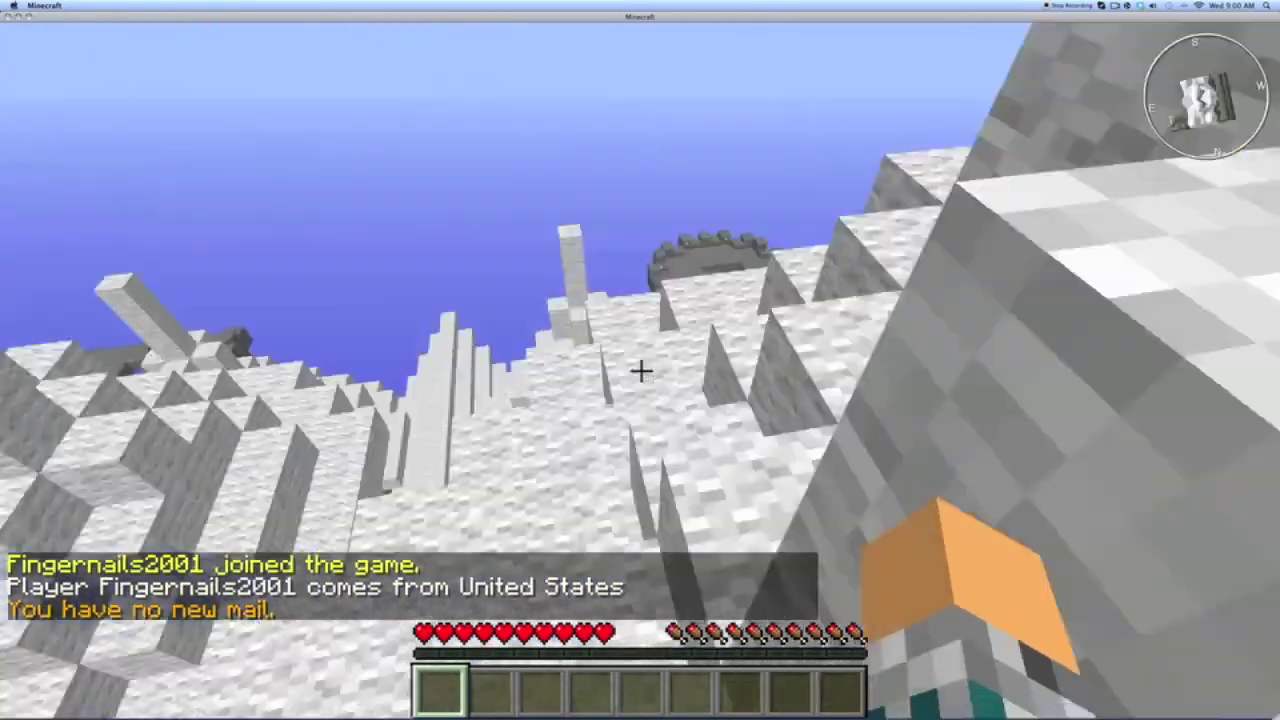
- Try the /gm 1 creative-mode command in chat, which is refused for lacking access
{"action": "key", "text": "slash"}
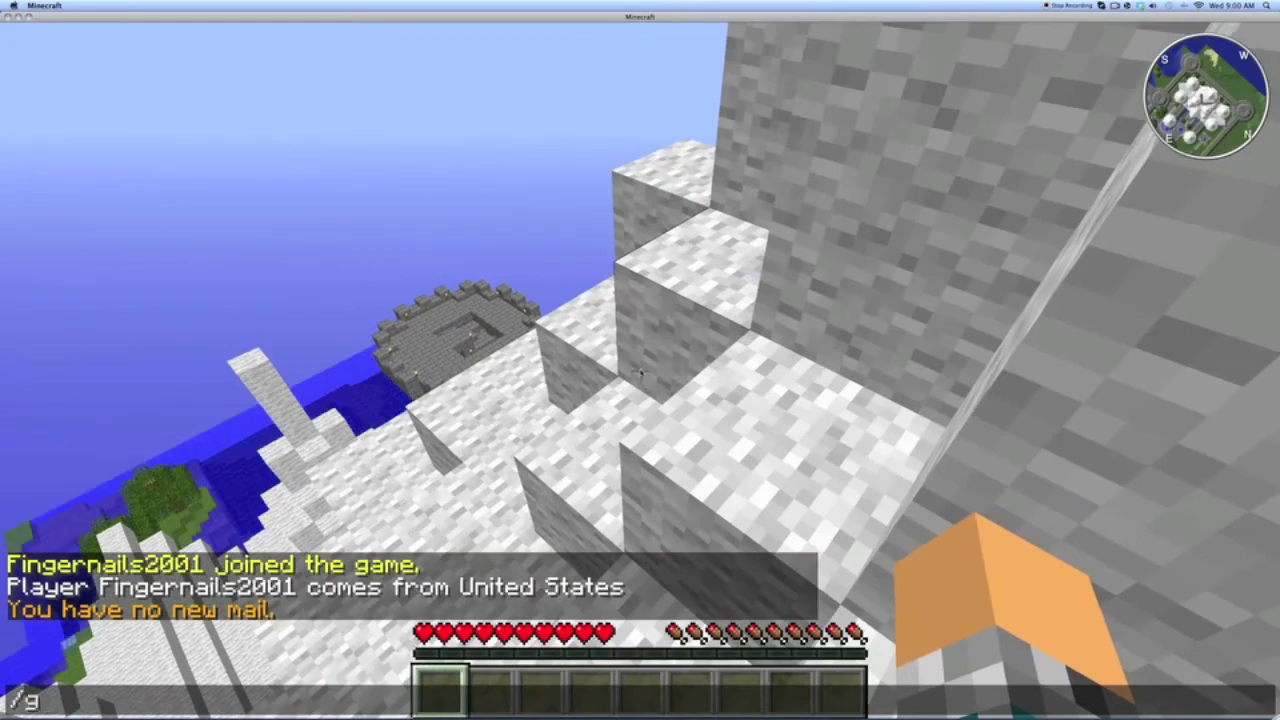
{"action": "type", "text": "gm 1"}
{"action": "key", "text": "Return"}
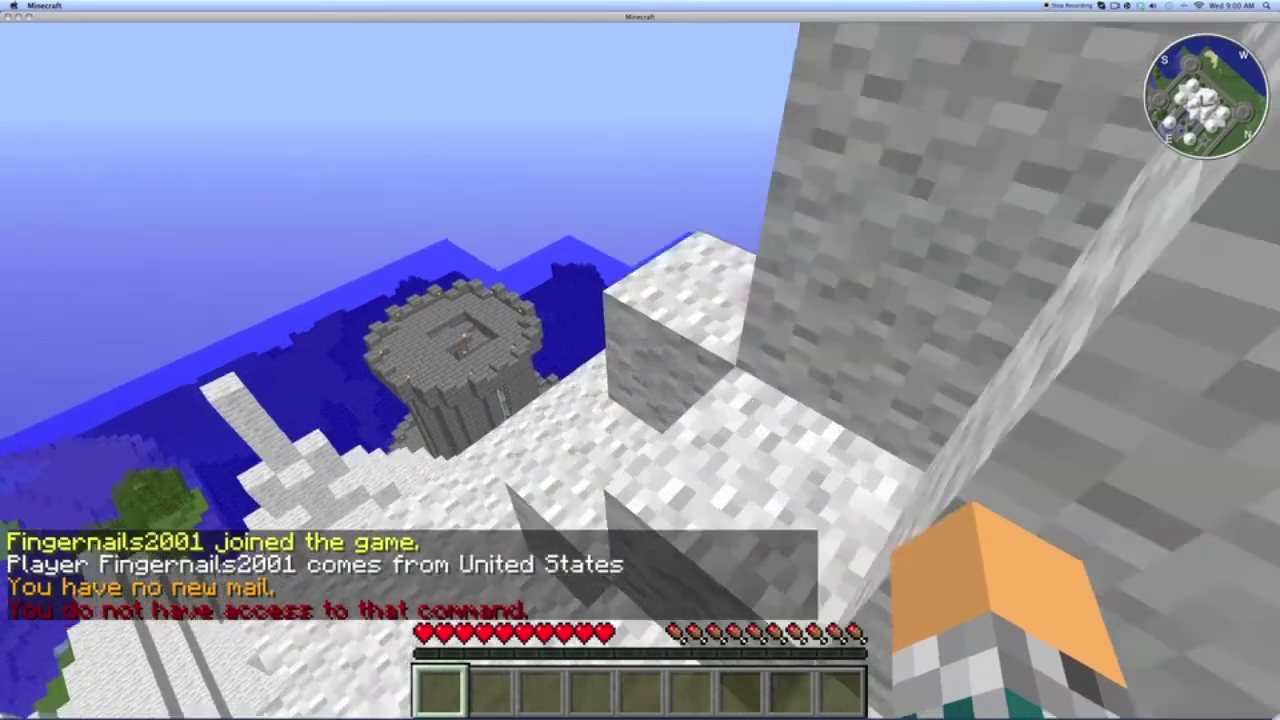
{"action": "key", "text": "e"}
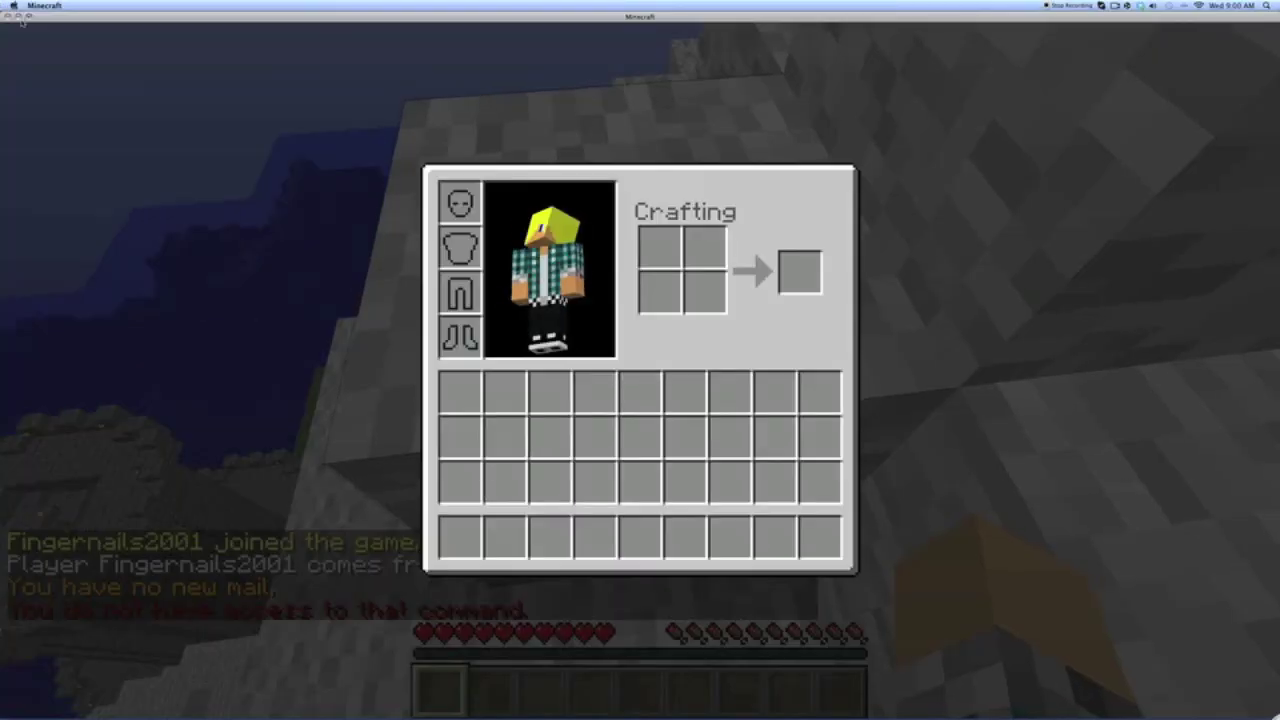
- Exit fullscreen, minimize the game, and bring the server's Terminal console forward
{"action": "key", "text": "F11"}
{"action": "key", "text": "super+m"}
{"action": "left_click", "coordinate": [304, 305]}
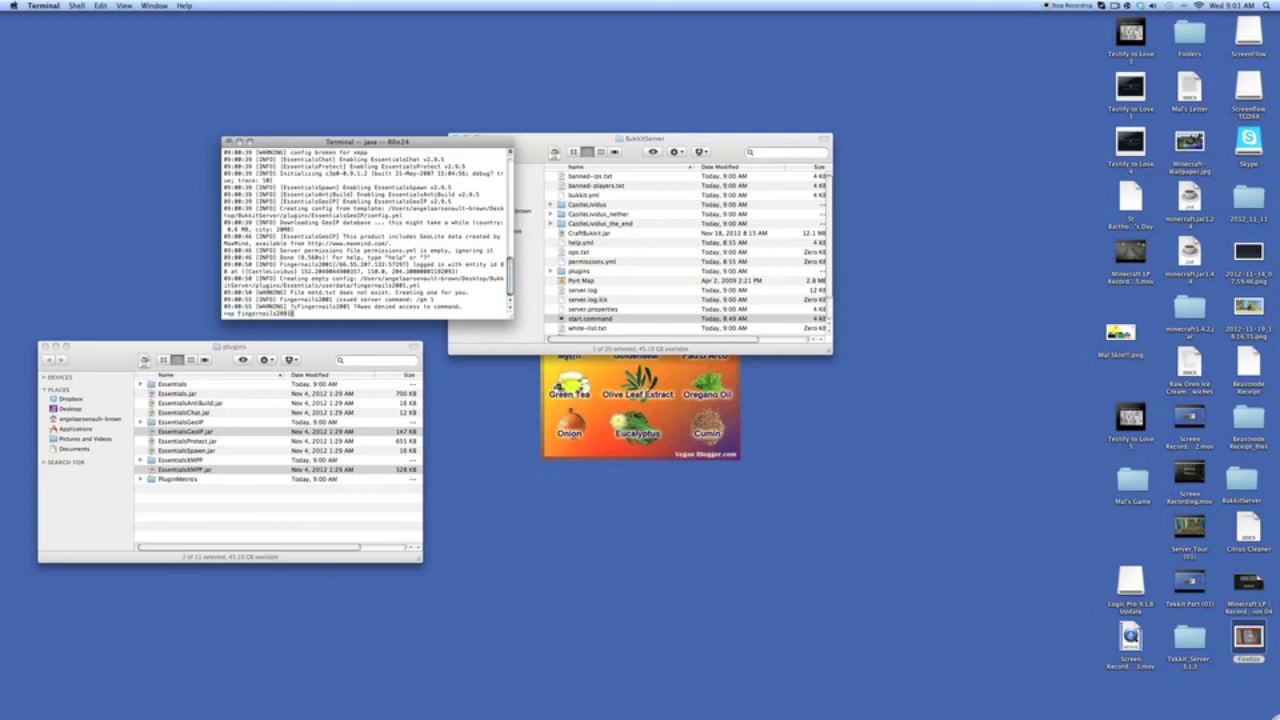
- Op your own player from the console, then op two other players by username with /op in chat
{"action": "key", "text": "Return"}
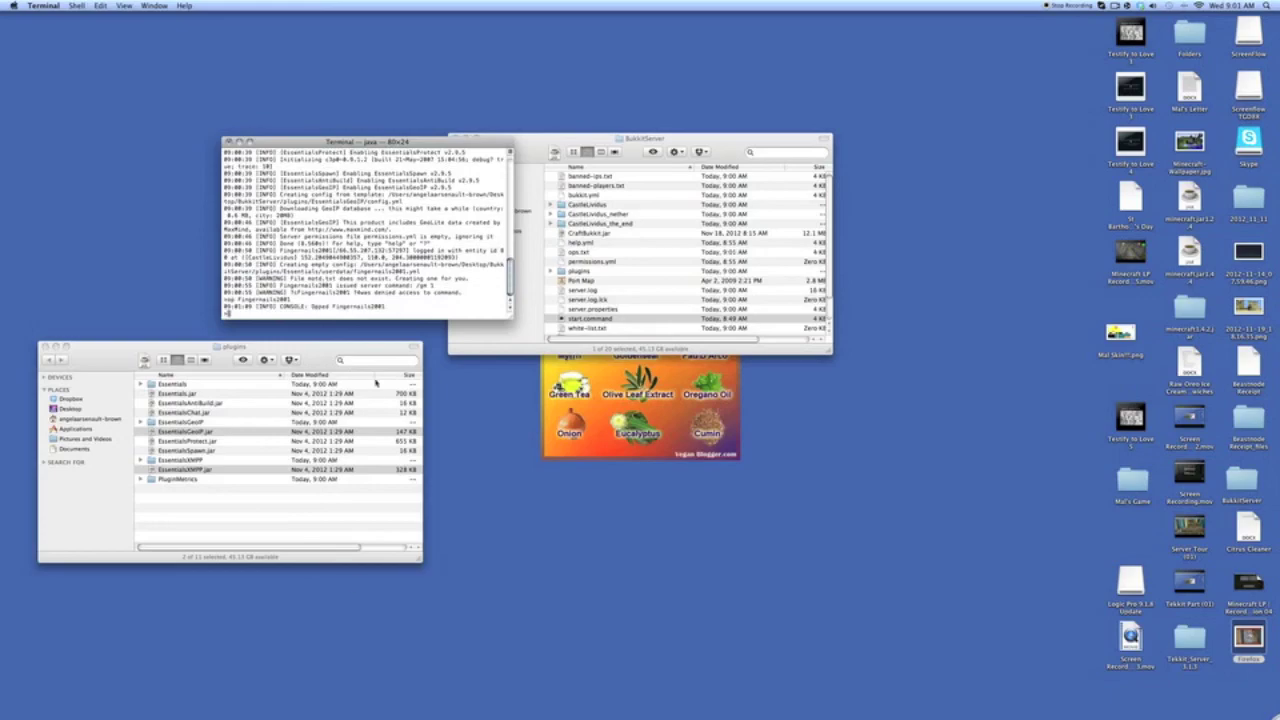
{"action": "left_click", "coordinate": [194, 680]}
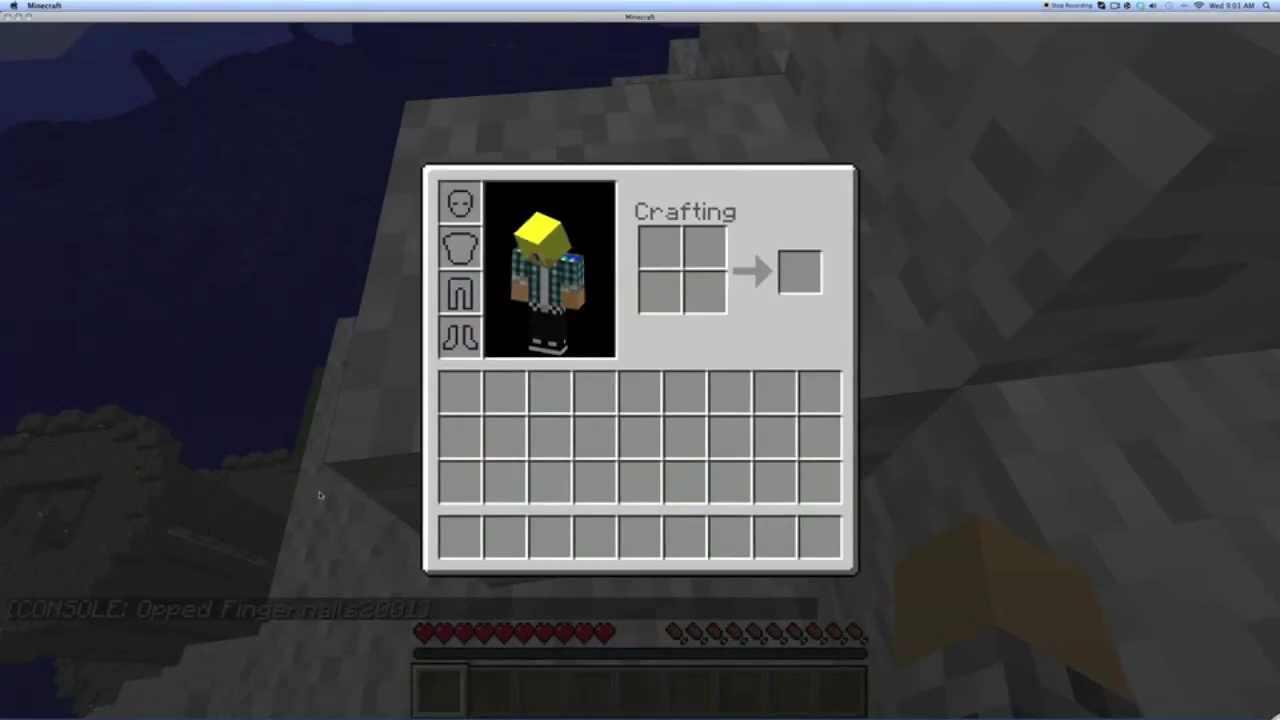
{"action": "type", "text": "et/"}
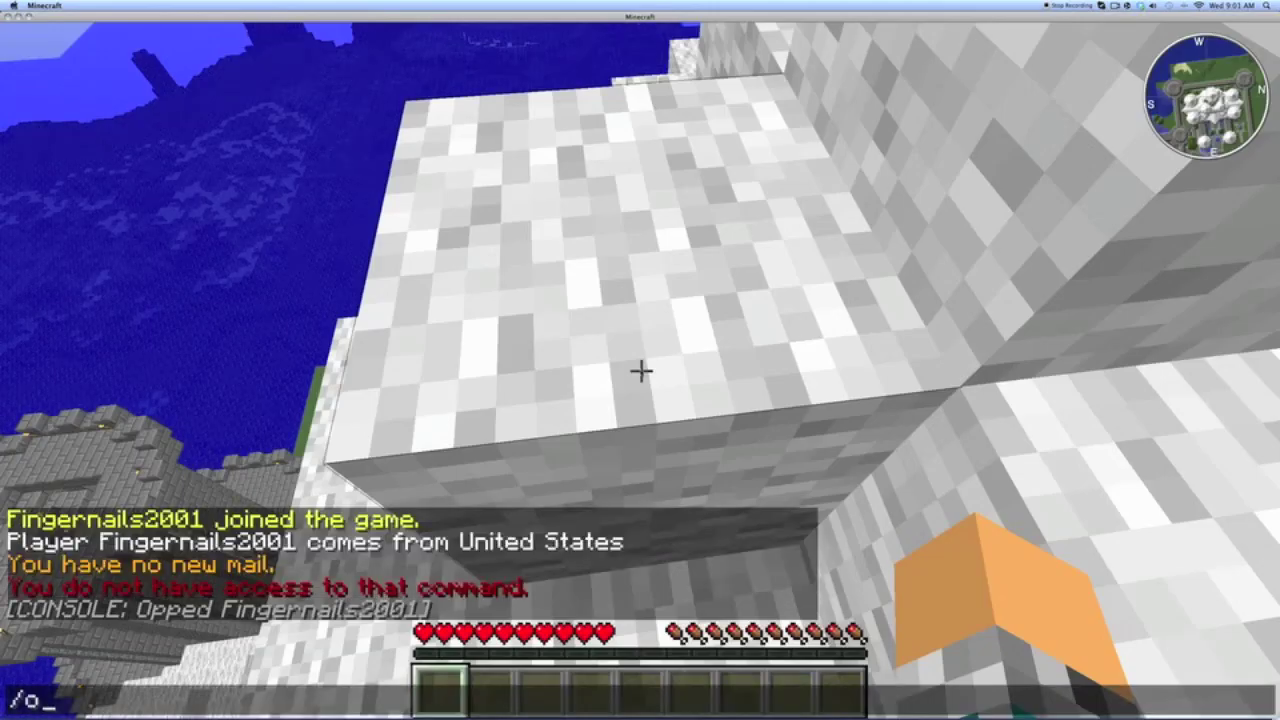
{"action": "type", "text": "op Punxa"}
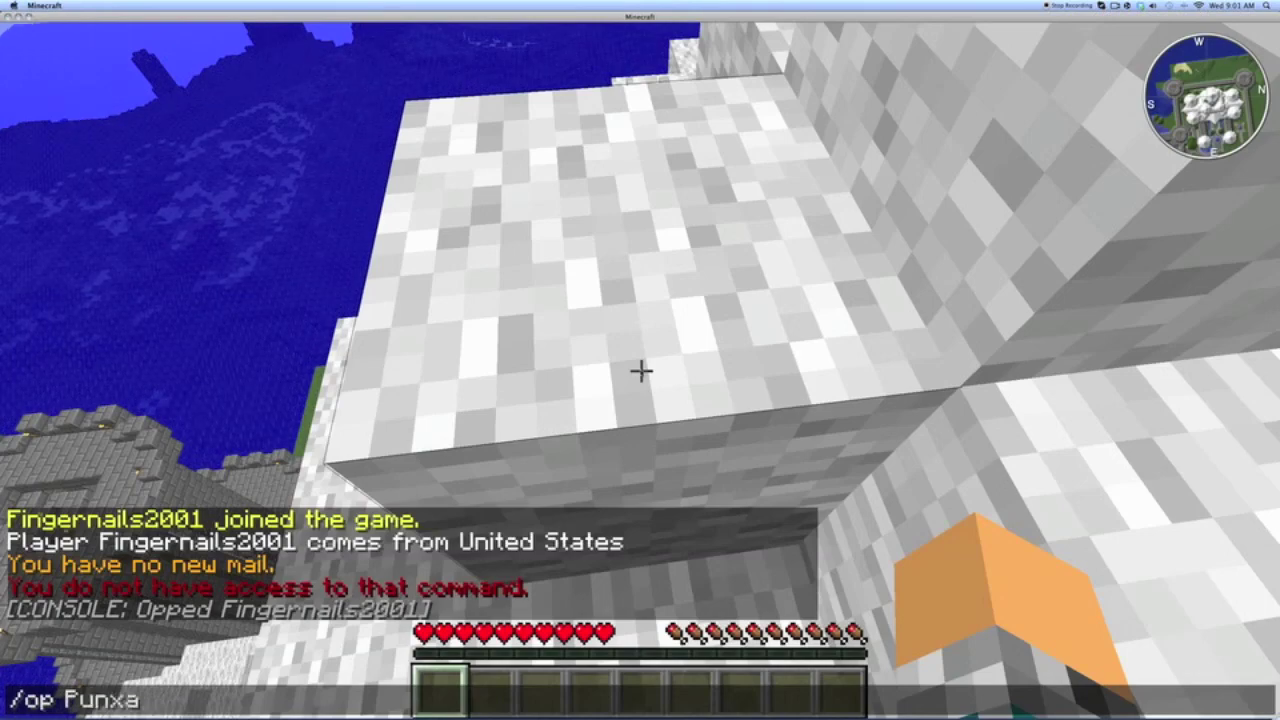
{"action": "type", "text": "Rox"}
{"action": "key", "text": "Return"}
{"action": "type", "text": "t/op Angelfi"}
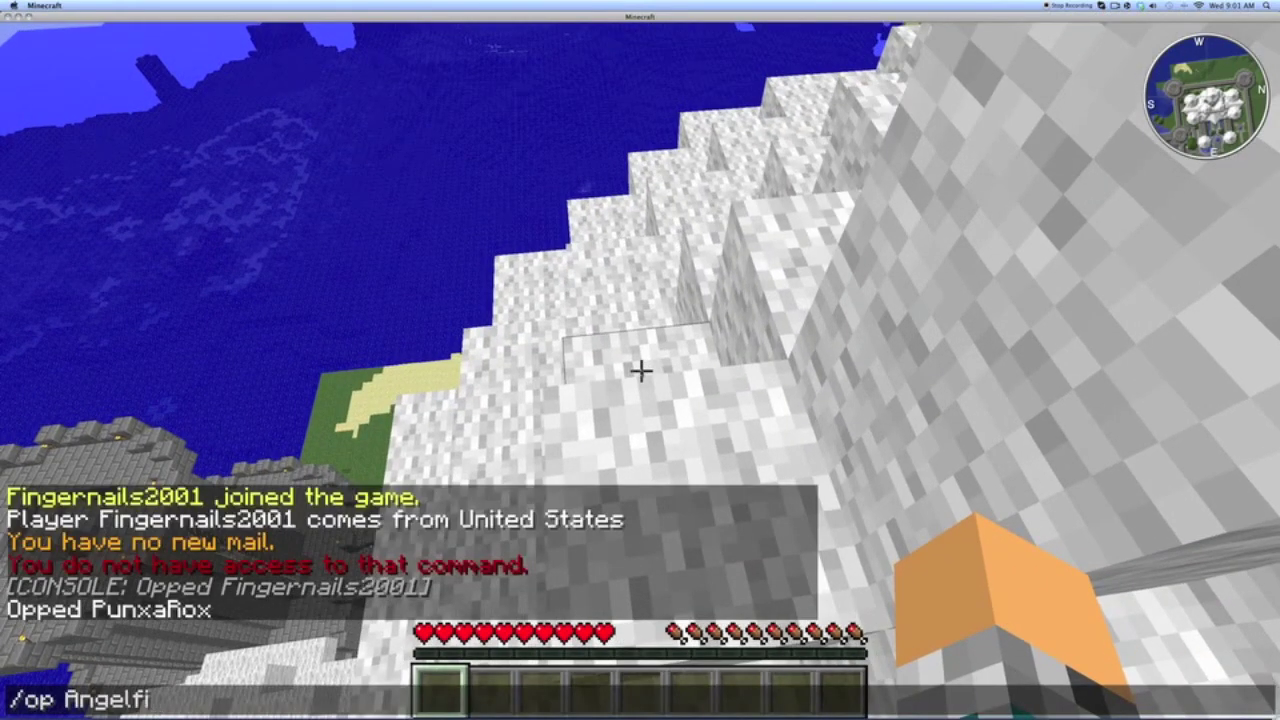
{"action": "type", "text": "girl52436"}
{"action": "key", "text": "Return"}
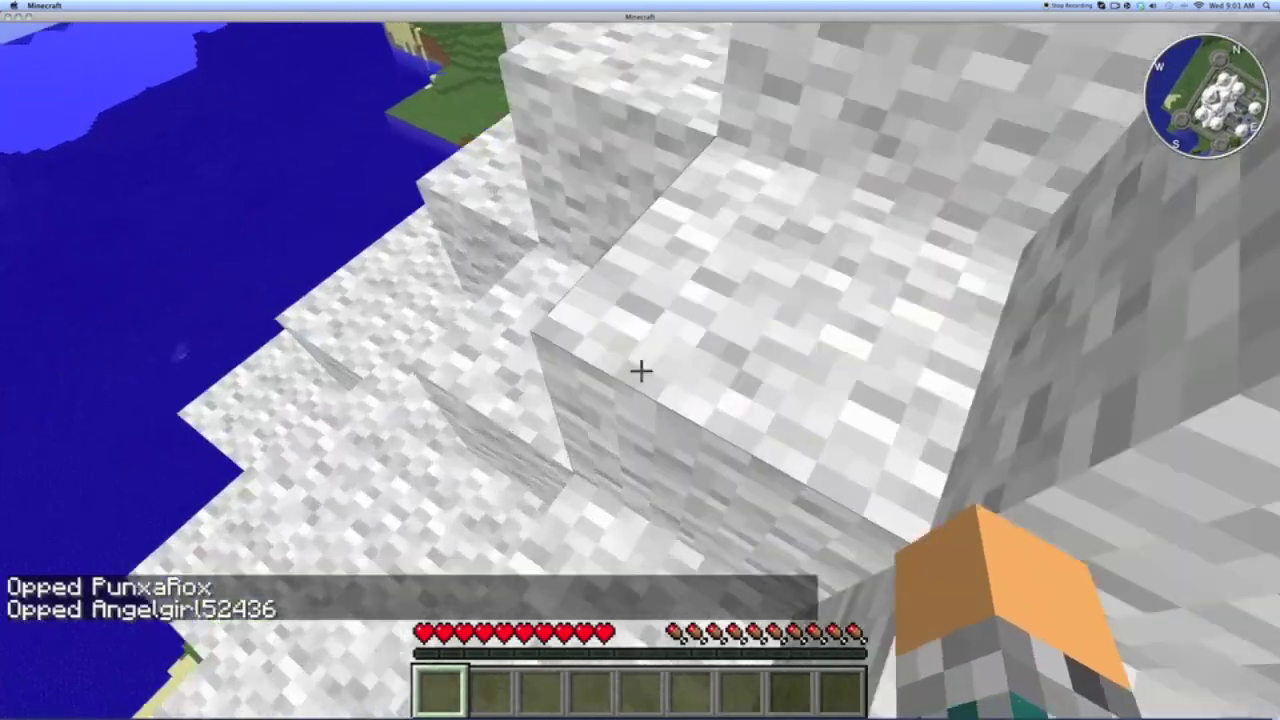
- Disconnect from the server back to the Minecraft title screen
{"action": "key", "text": "super+Tab"}
{"action": "left_click", "coordinate": [597, 482]}
{"action": "left_click", "coordinate": [595, 480]}
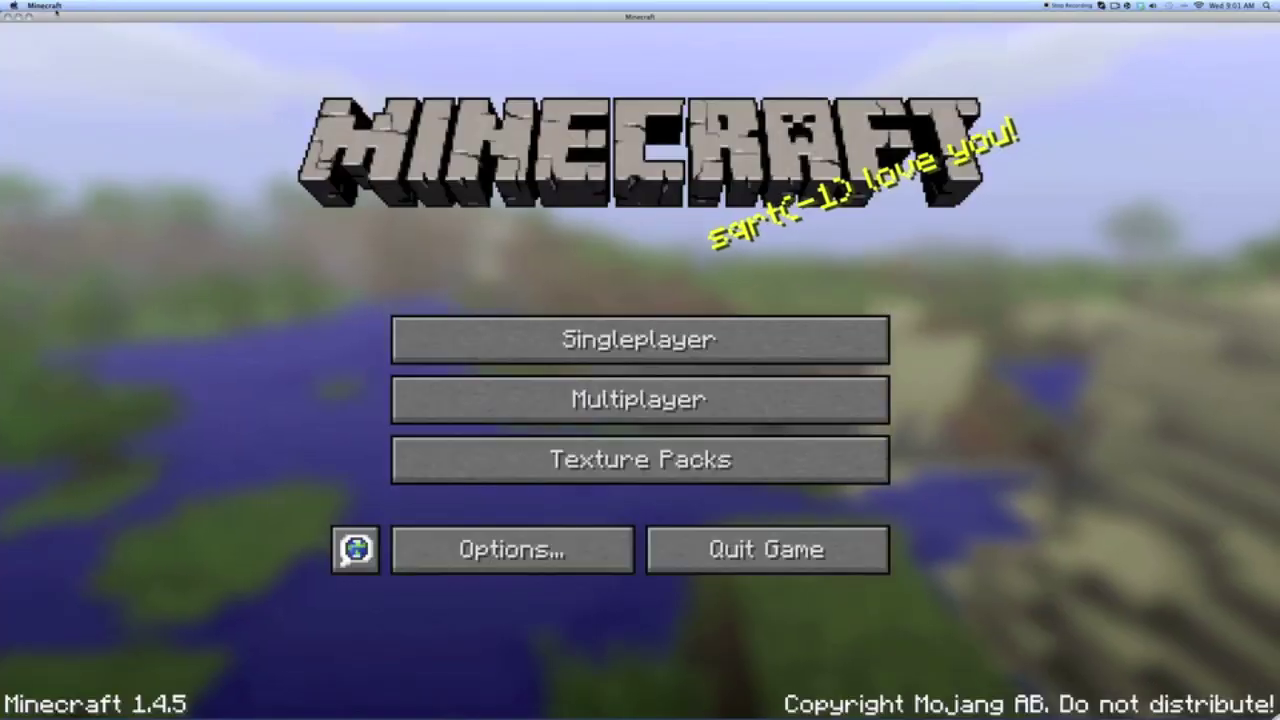
- Quit Minecraft, stop the Bukkit server with 'stop', and return to Firefox
{"action": "left_click", "coordinate": [8, 16]}
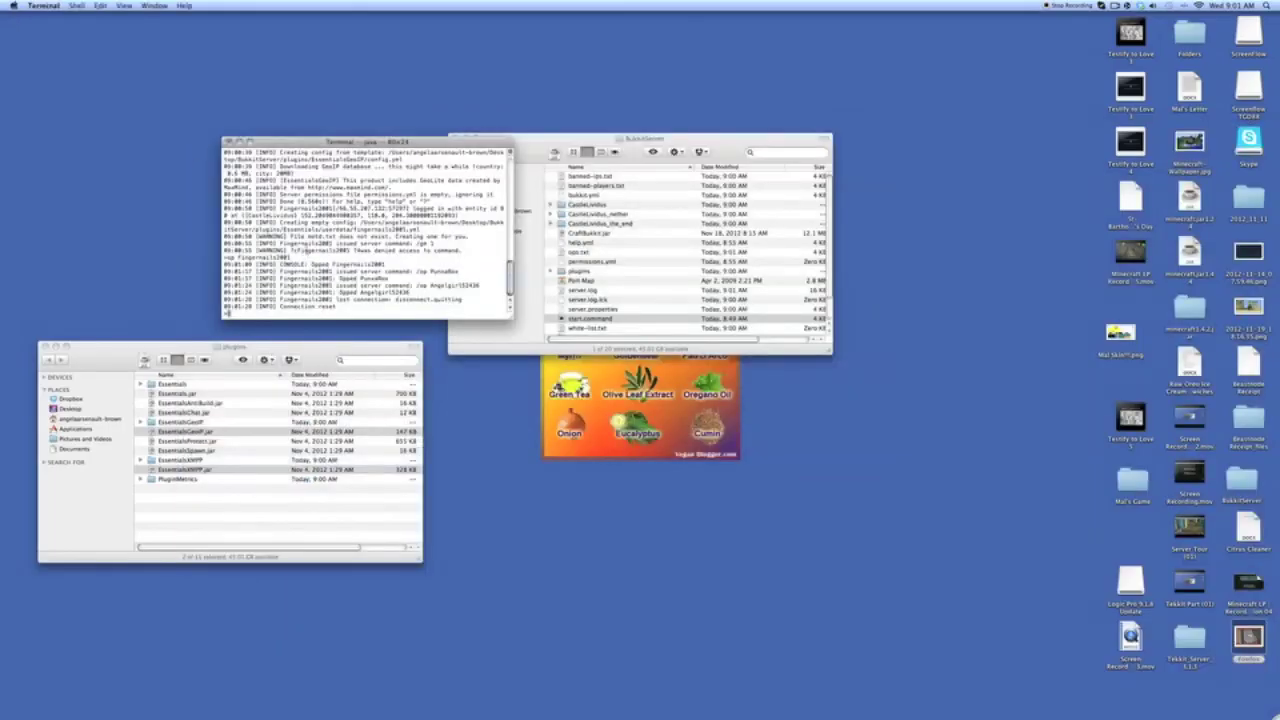
{"action": "type", "text": "stop"}
{"action": "key", "text": "Return"}
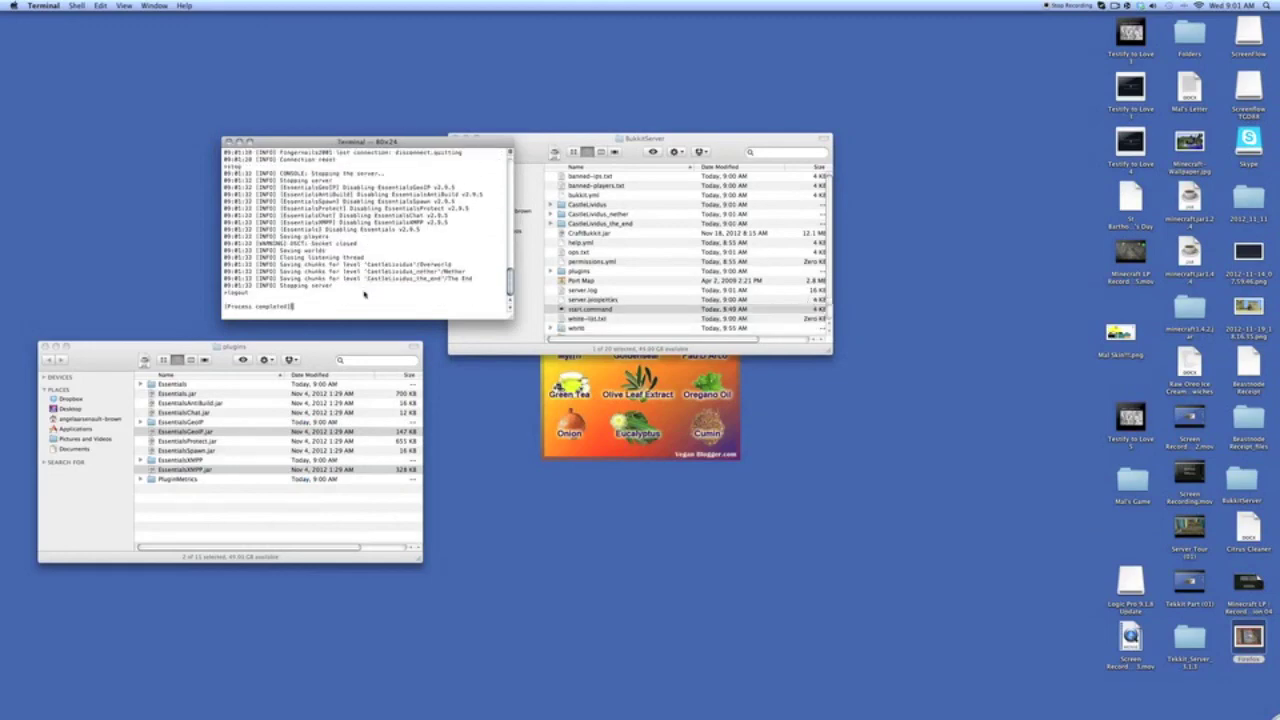
{"action": "key", "text": "super+q"}
{"action": "mouse_move", "coordinate": [105, 700]}
{"action": "left_click", "coordinate": [192, 680]}
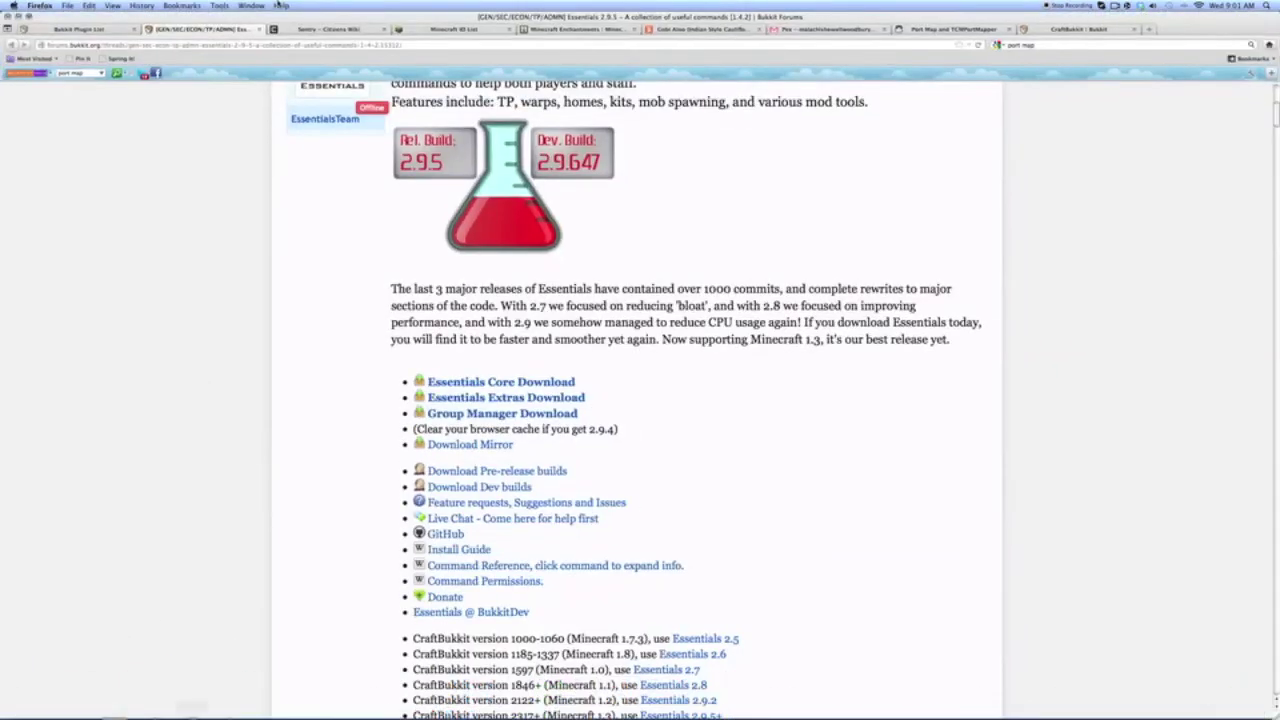
- Search the Bukkit plugin list for 'pex' and open the PermissionsEx BukkitDev page
{"action": "left_click", "coordinate": [259, 29]}
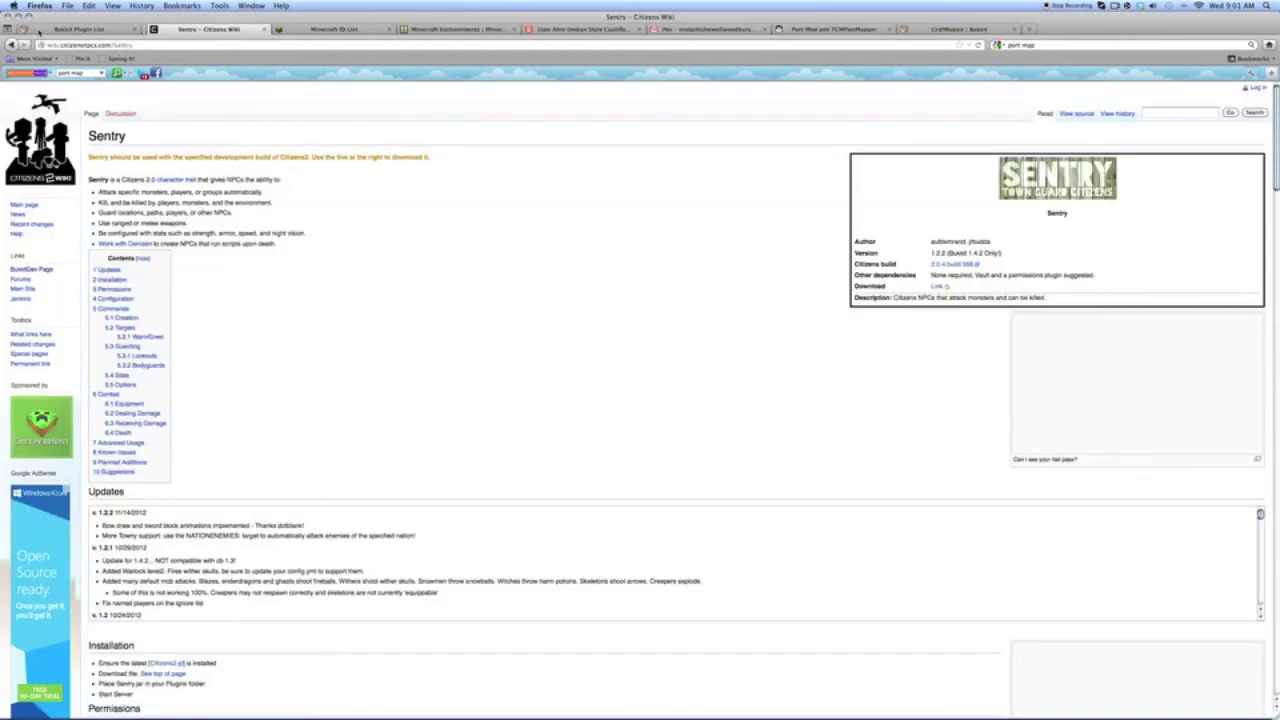
{"action": "left_click", "coordinate": [40, 29]}
{"action": "double_click", "coordinate": [143, 179]}
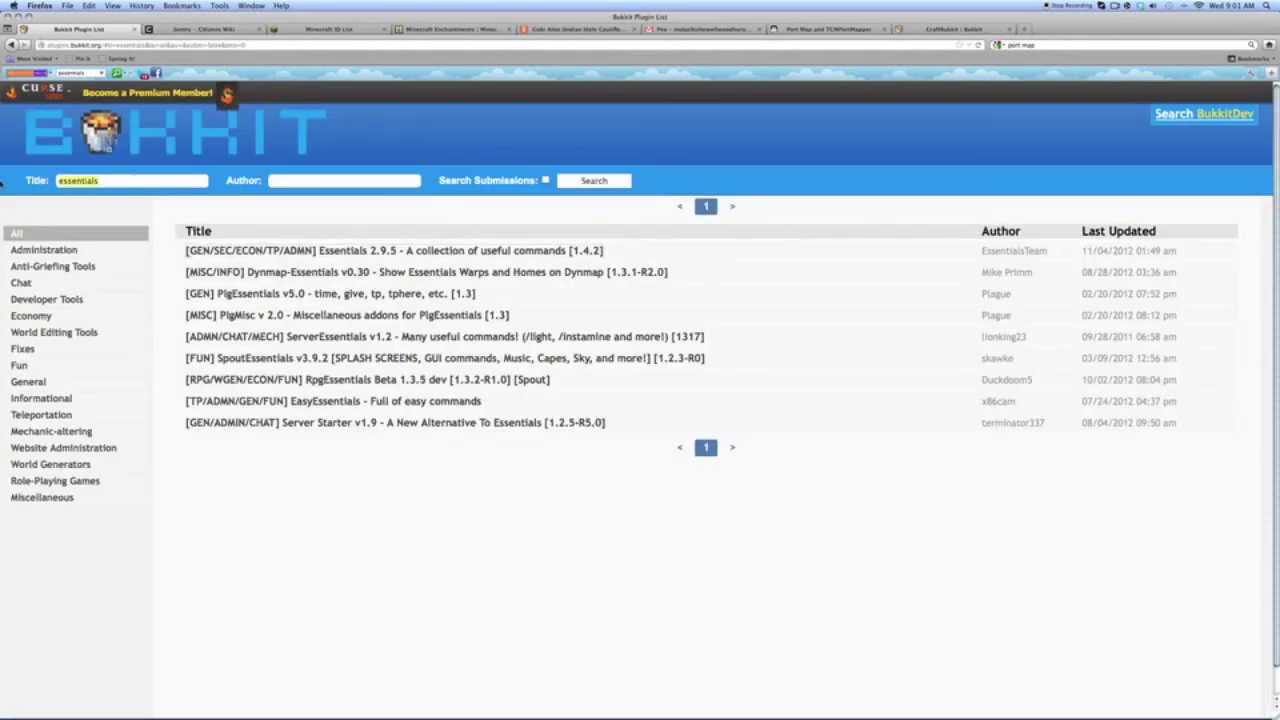
{"action": "type", "text": "pex"}
{"action": "key", "text": "Return"}
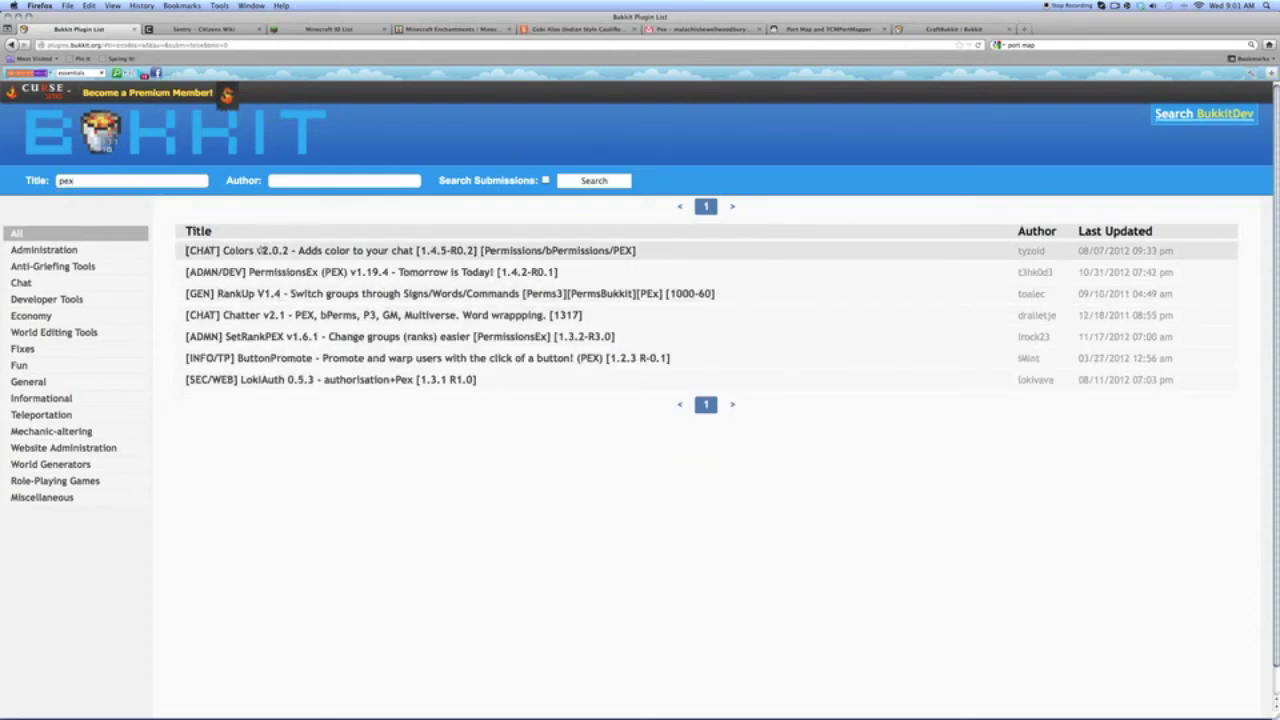
{"action": "left_click", "coordinate": [258, 272]}
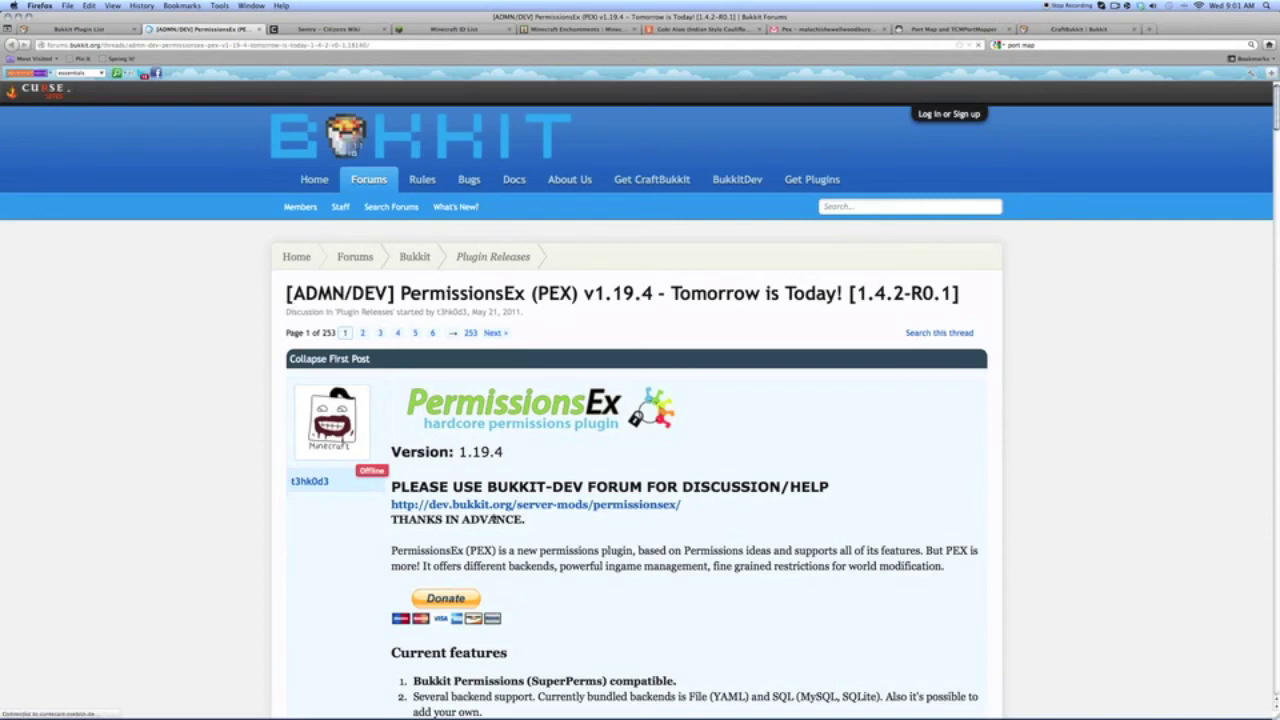
{"action": "left_click", "coordinate": [496, 506]}
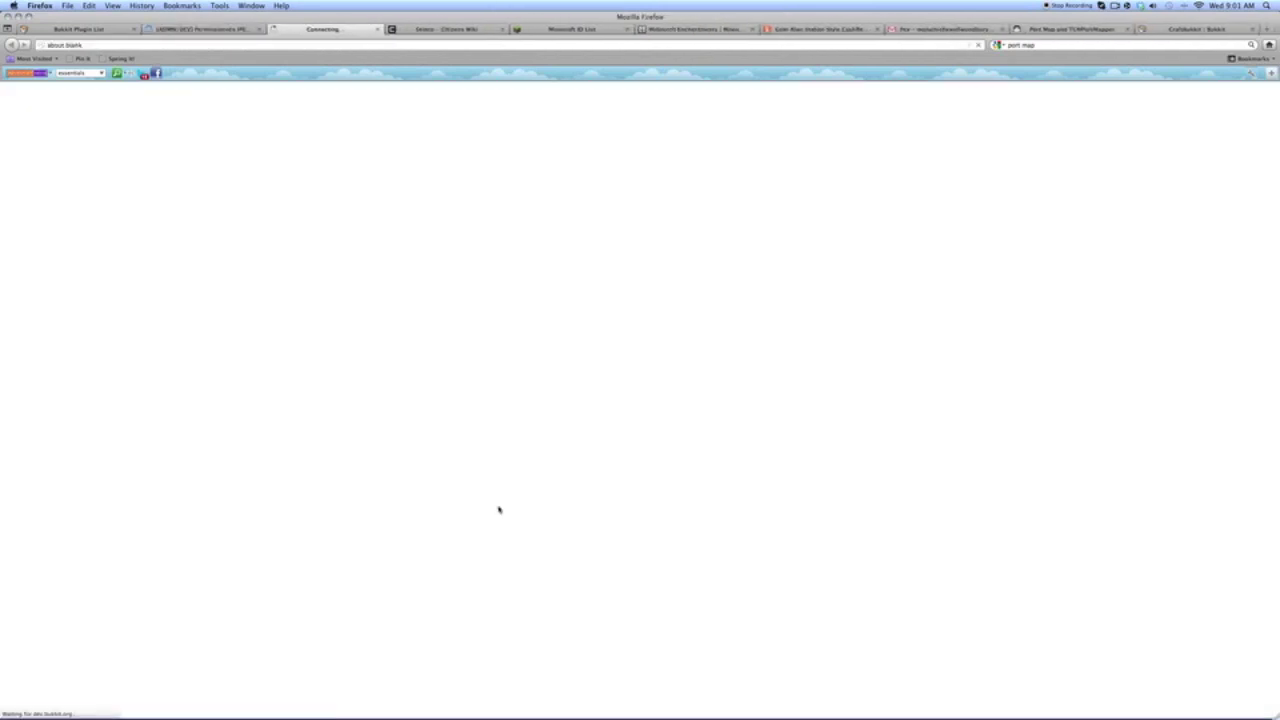
{"action": "left_click", "coordinate": [258, 30]}
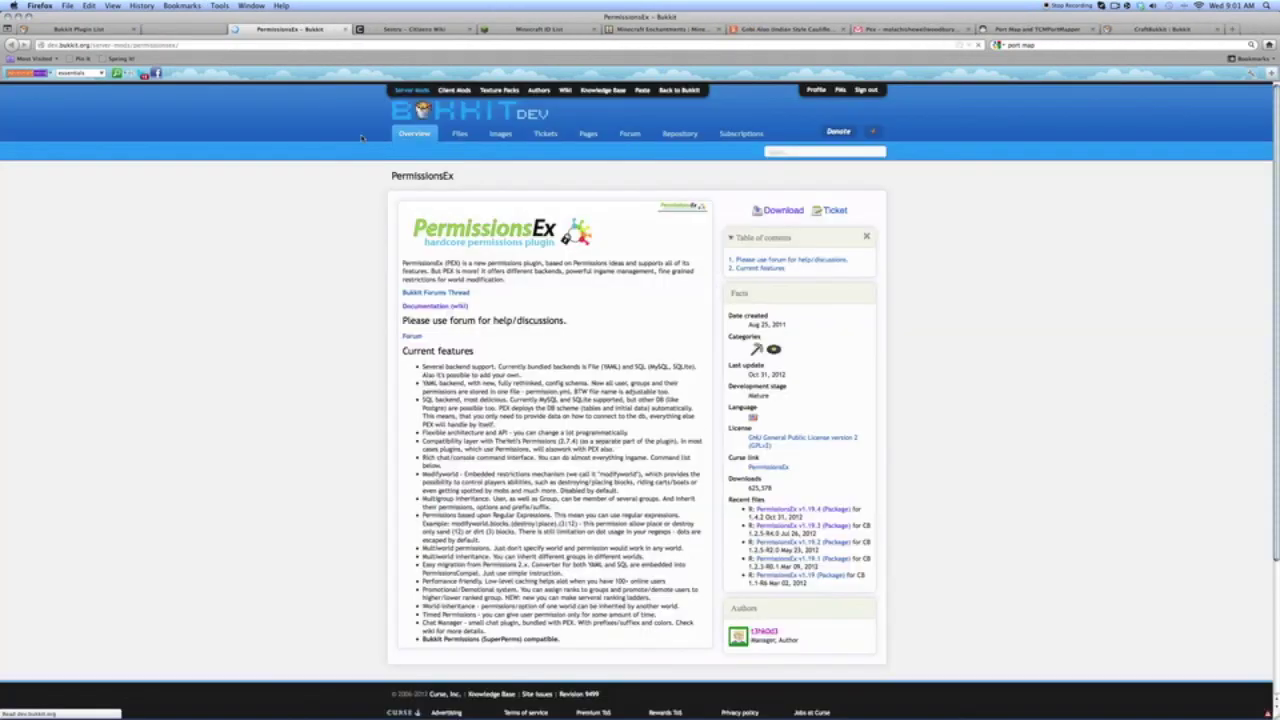
- Download PermissionsEx v1.19.4, open it with Archive Utility, and extract the zip
{"action": "left_click", "coordinate": [778, 212]}
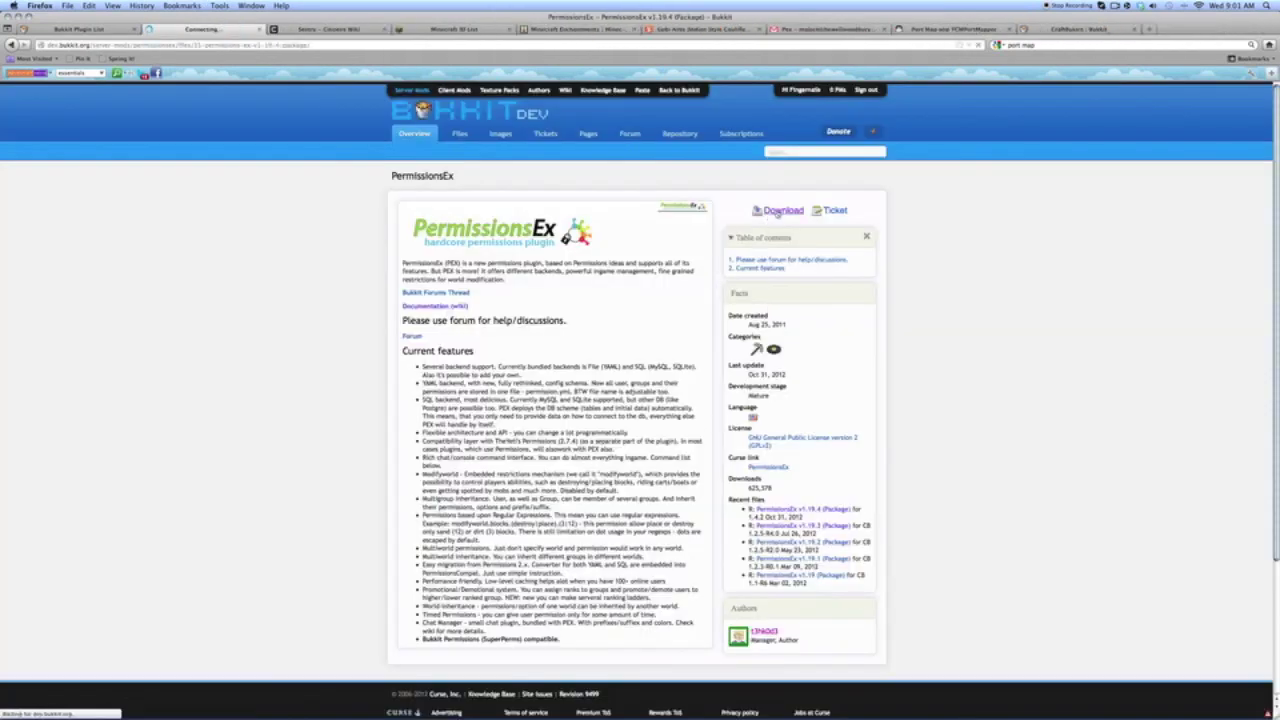
{"action": "left_click", "coordinate": [806, 196]}
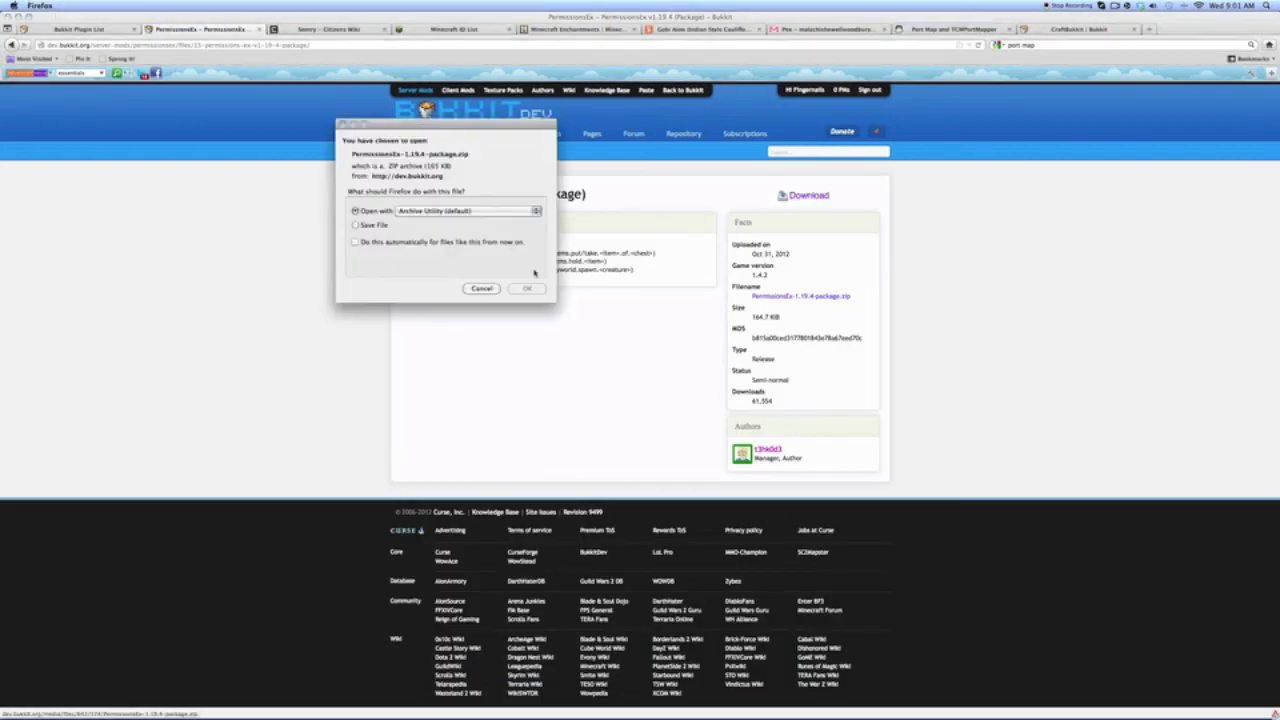
{"action": "left_click", "coordinate": [526, 289]}
{"action": "left_click", "coordinate": [260, 30]}
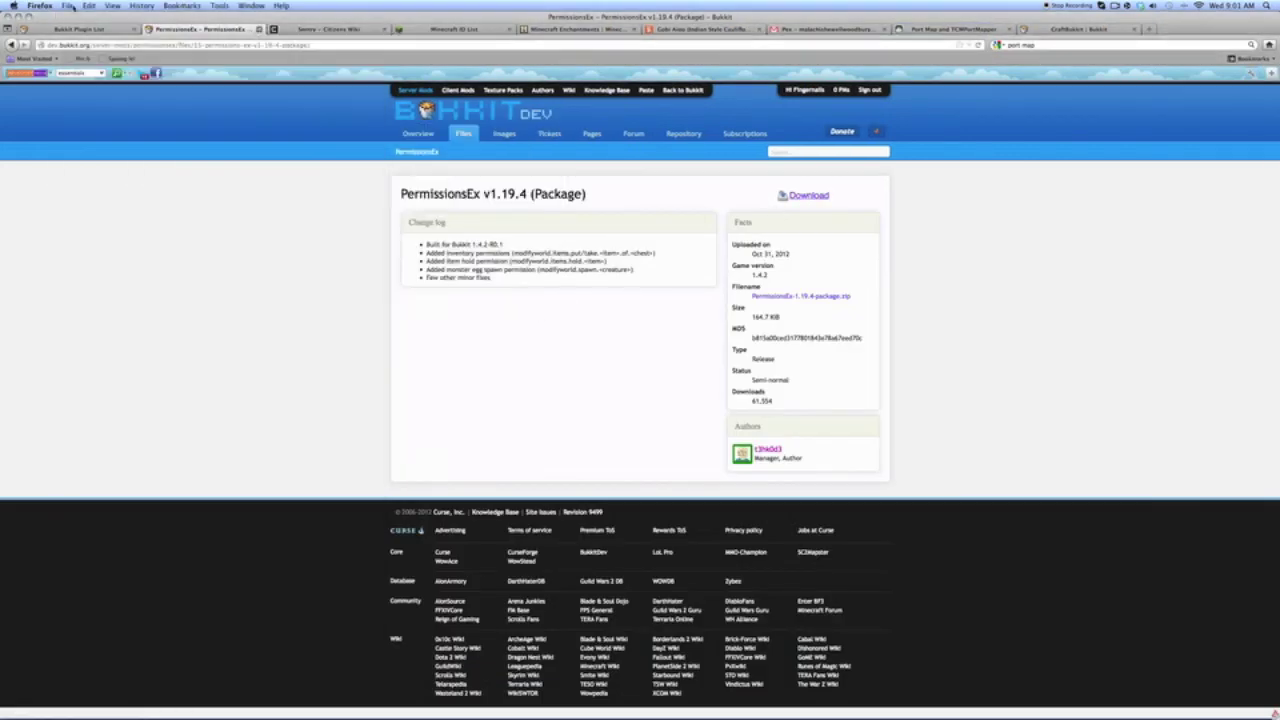
{"action": "left_click", "coordinate": [260, 30]}
{"action": "left_click", "coordinate": [18, 17]}
{"action": "double_click", "coordinate": [137, 63]}
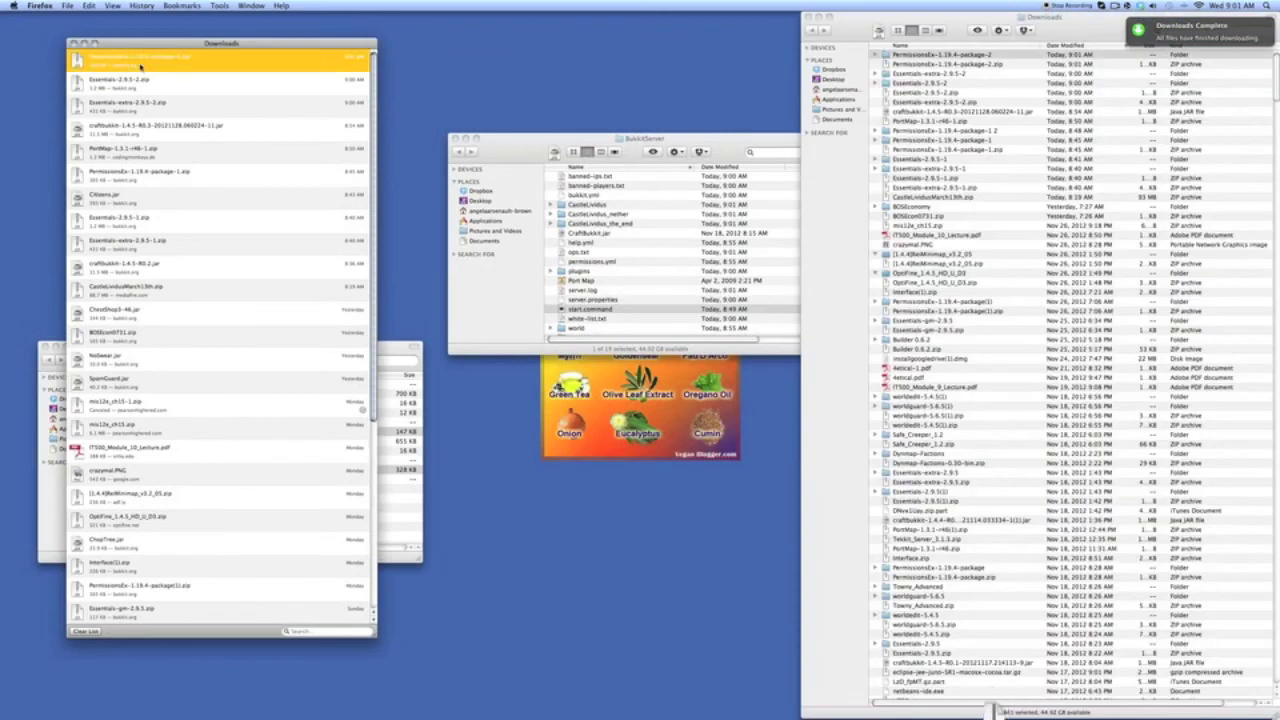
- Move the ChatManager, Modifyworld and PermissionsEx jars from the extracted folder into plugins
{"action": "double_click", "coordinate": [905, 57]}
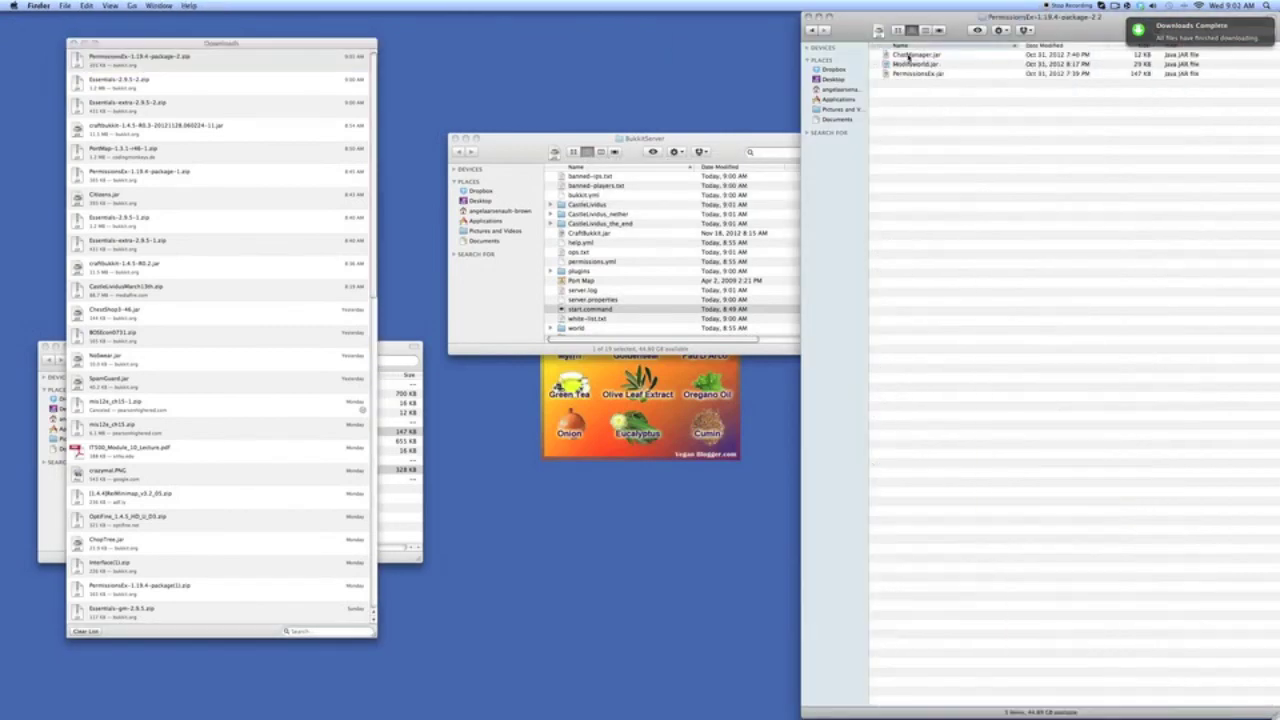
{"action": "left_click", "coordinate": [909, 57]}
{"action": "left_click", "coordinate": [912, 73], "text": "shift"}
{"action": "left_click_drag", "start_coordinate": [913, 71], "coordinate": [390, 505]}
{"action": "left_click_drag", "start_coordinate": [386, 350], "coordinate": [449, 354]}
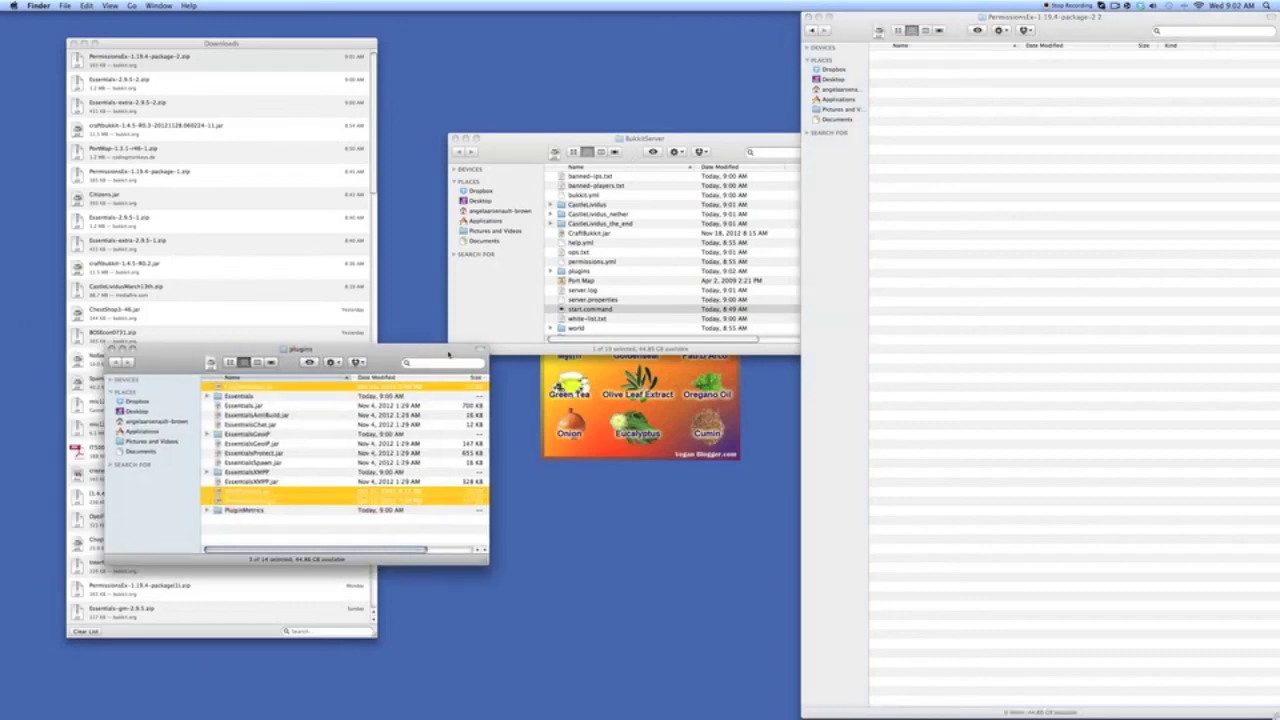
- Close the Finder windows and restart the Bukkit server with start.command
{"action": "left_click", "coordinate": [112, 349]}
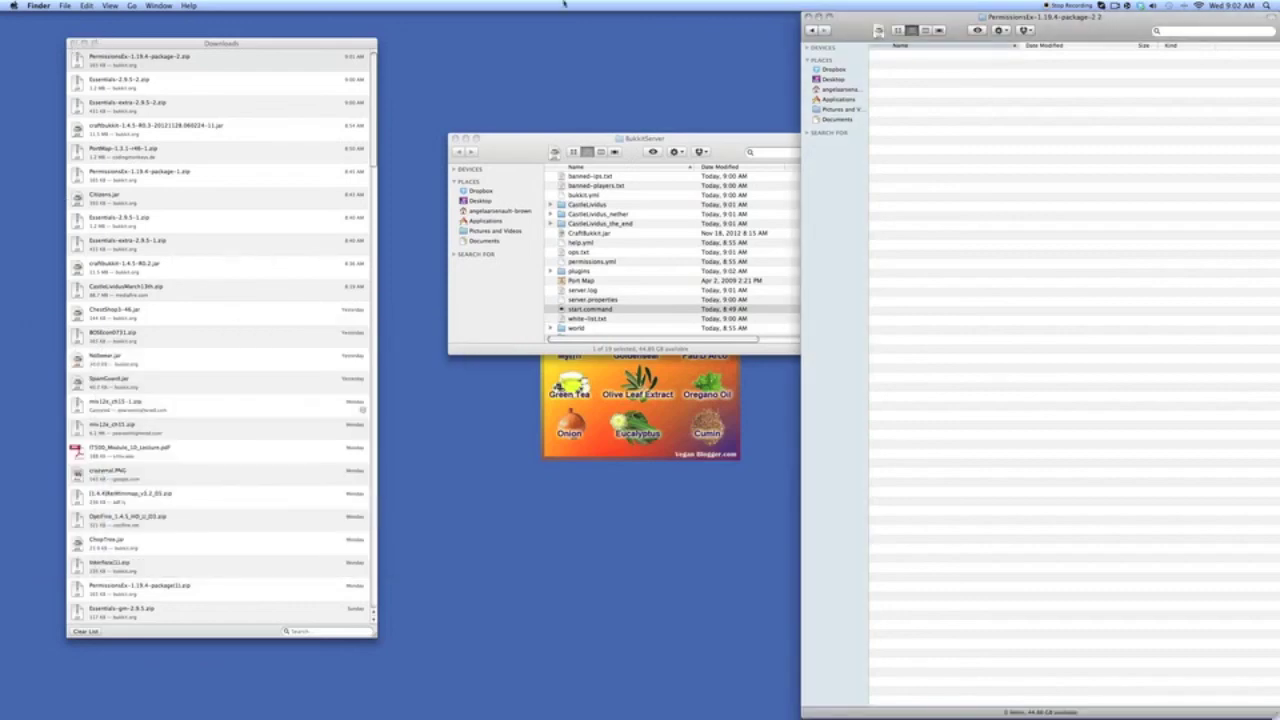
{"action": "left_click", "coordinate": [806, 17]}
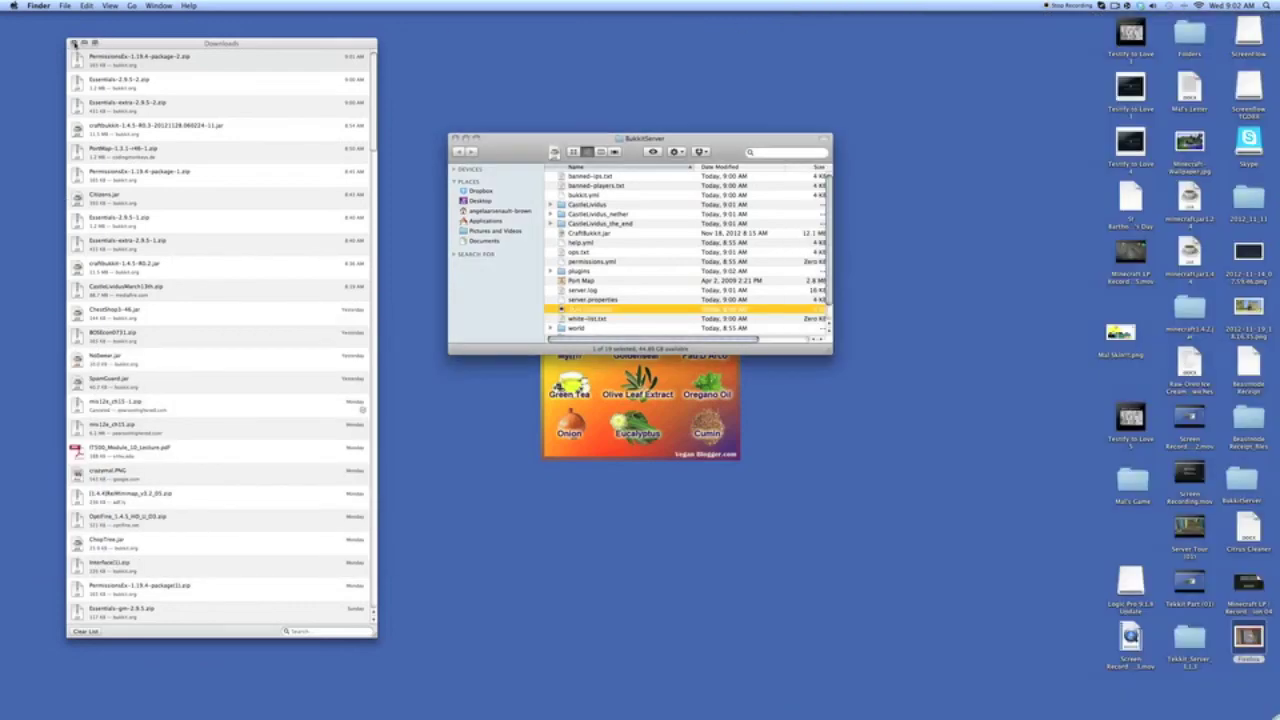
{"action": "left_click", "coordinate": [72, 43]}
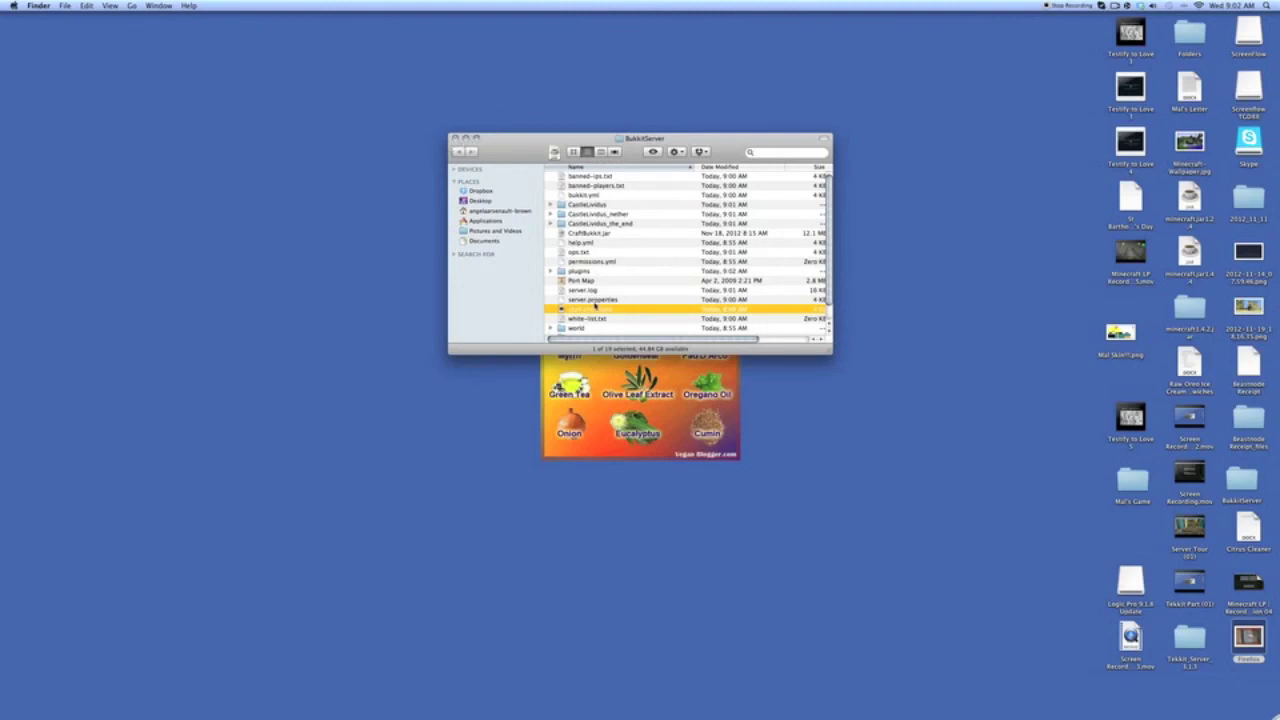
{"action": "double_click", "coordinate": [594, 310]}
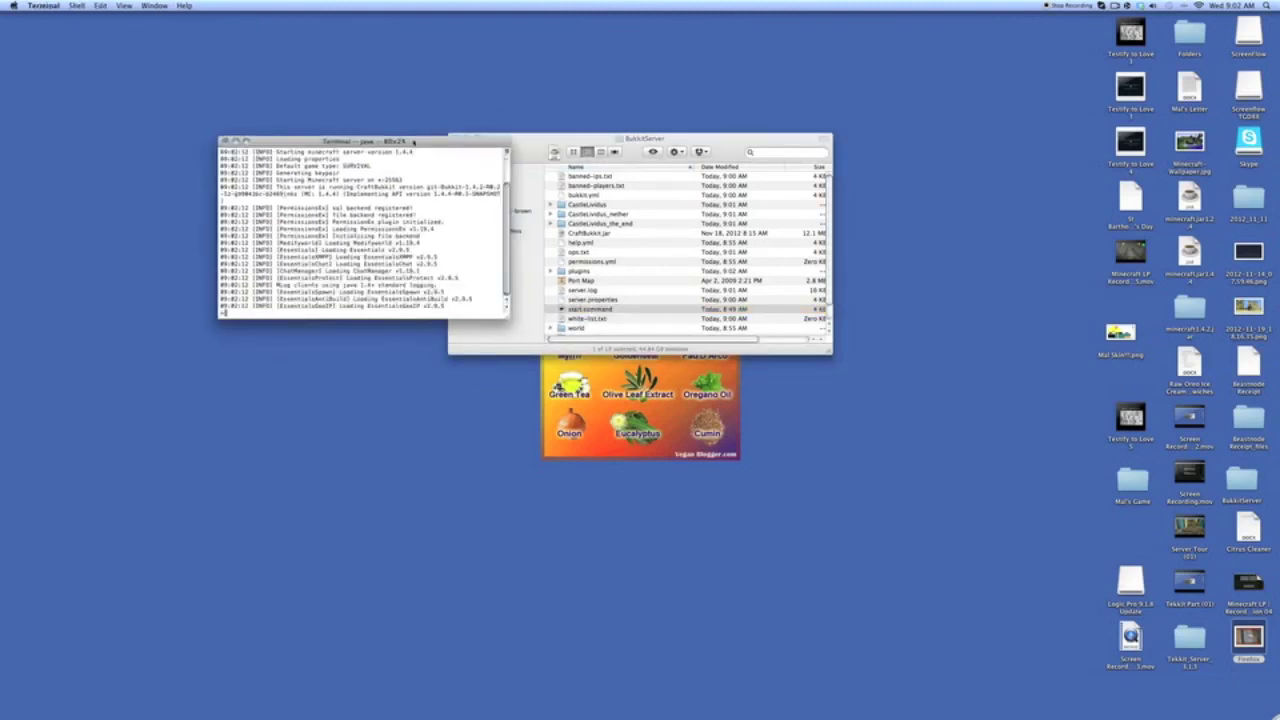
{"action": "left_click_drag", "start_coordinate": [408, 135], "coordinate": [330, 135]}
{"action": "left_click", "coordinate": [454, 139]}
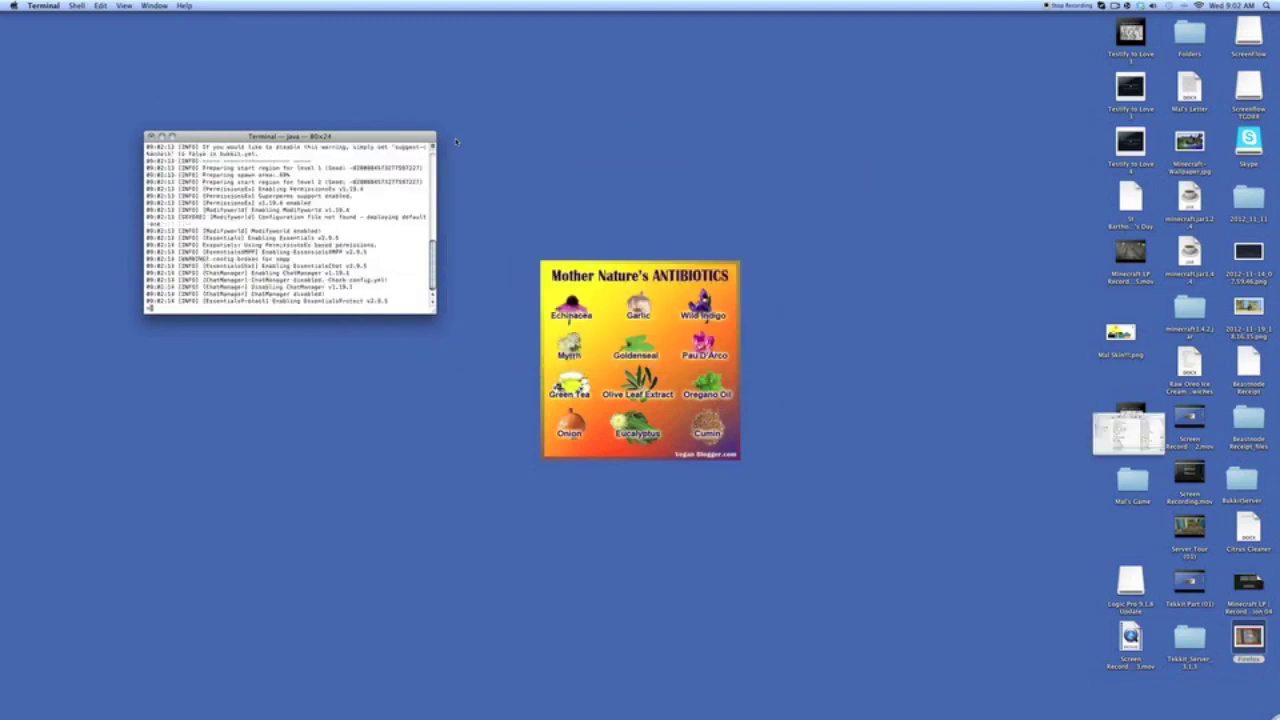